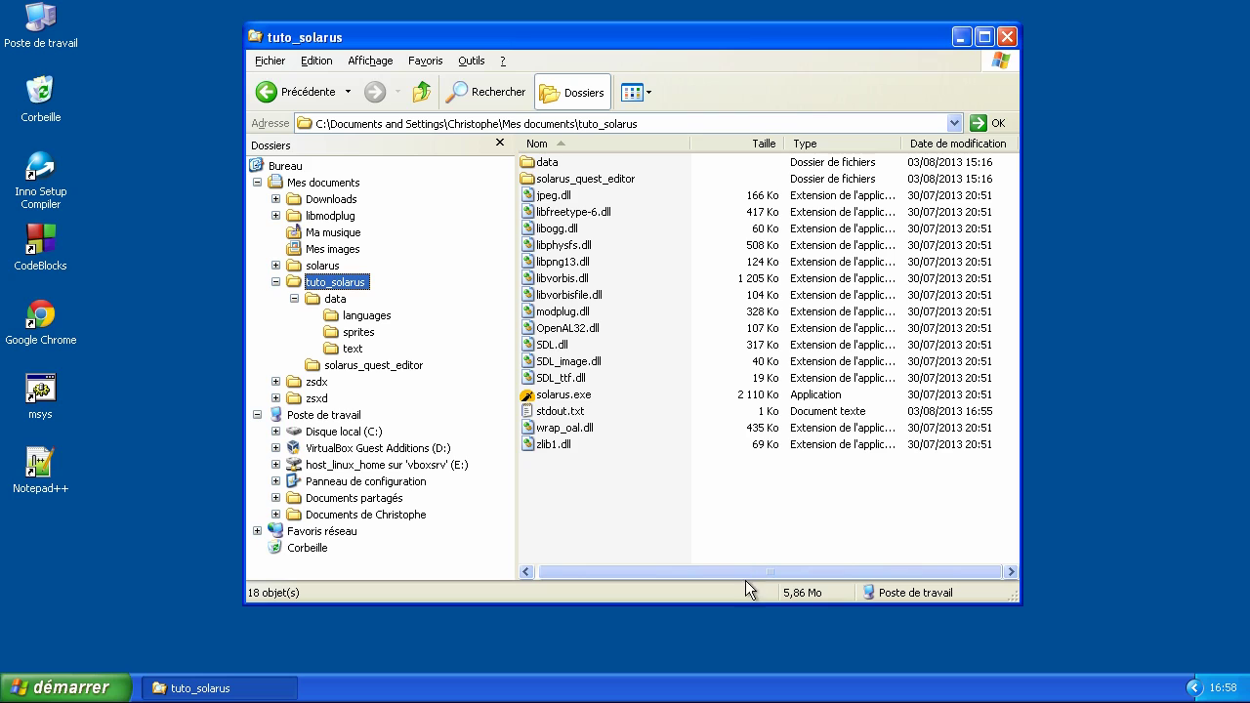
- Widen the tuto_solarus folder window so that the file list's columns fit without horizontal scrolling
drag(903, 570, 897, 569)
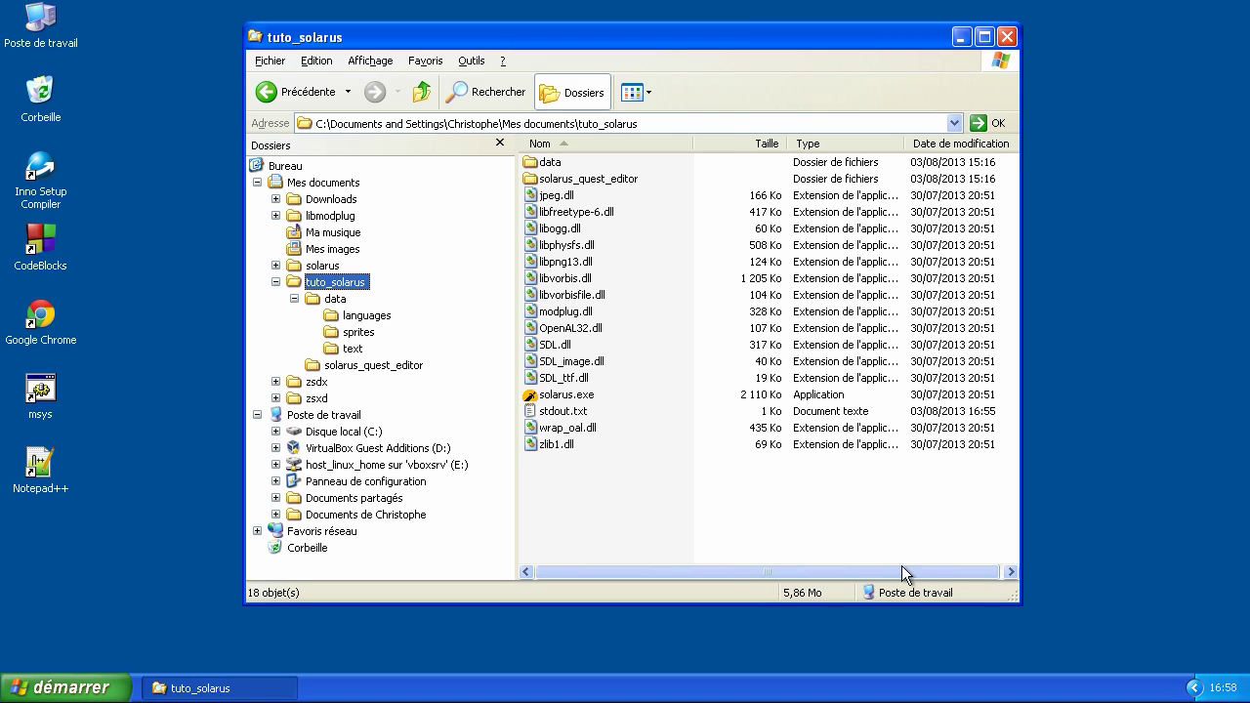
drag(1013, 603, 1089, 601)
click(868, 566)
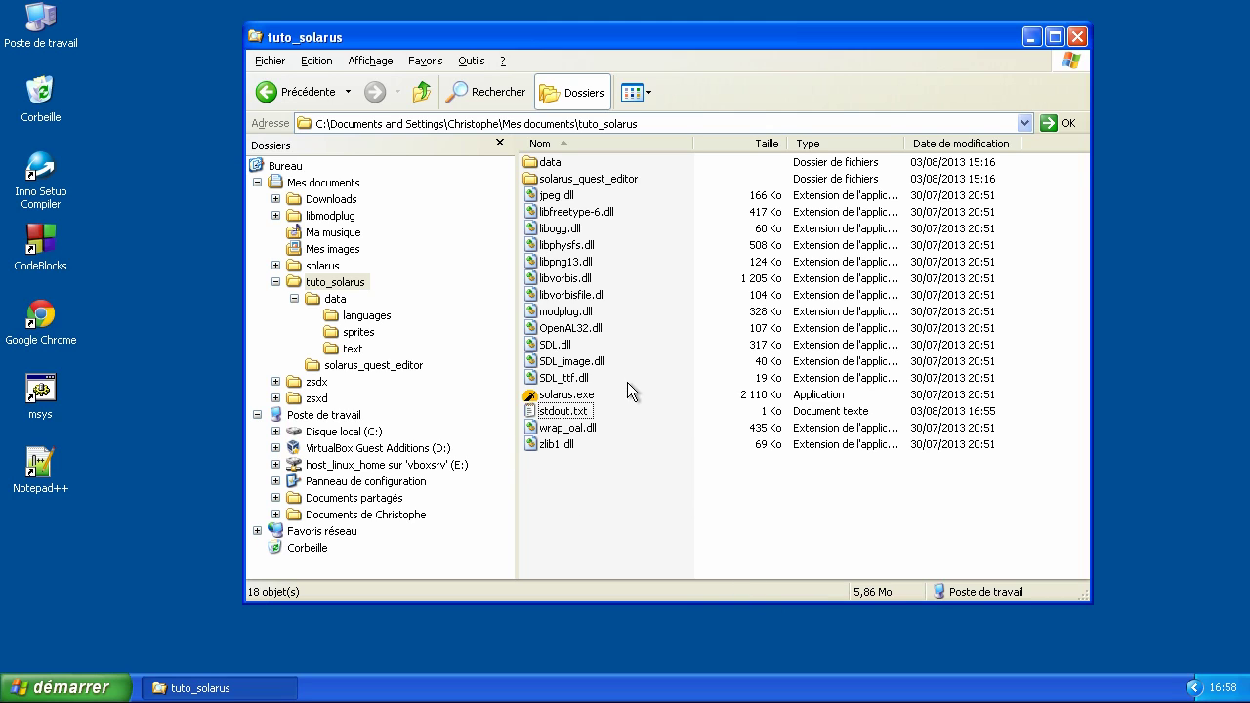
- Create a desktop shortcut to solarus.exe beside the existing icons and name it Solarus
click(581, 394)
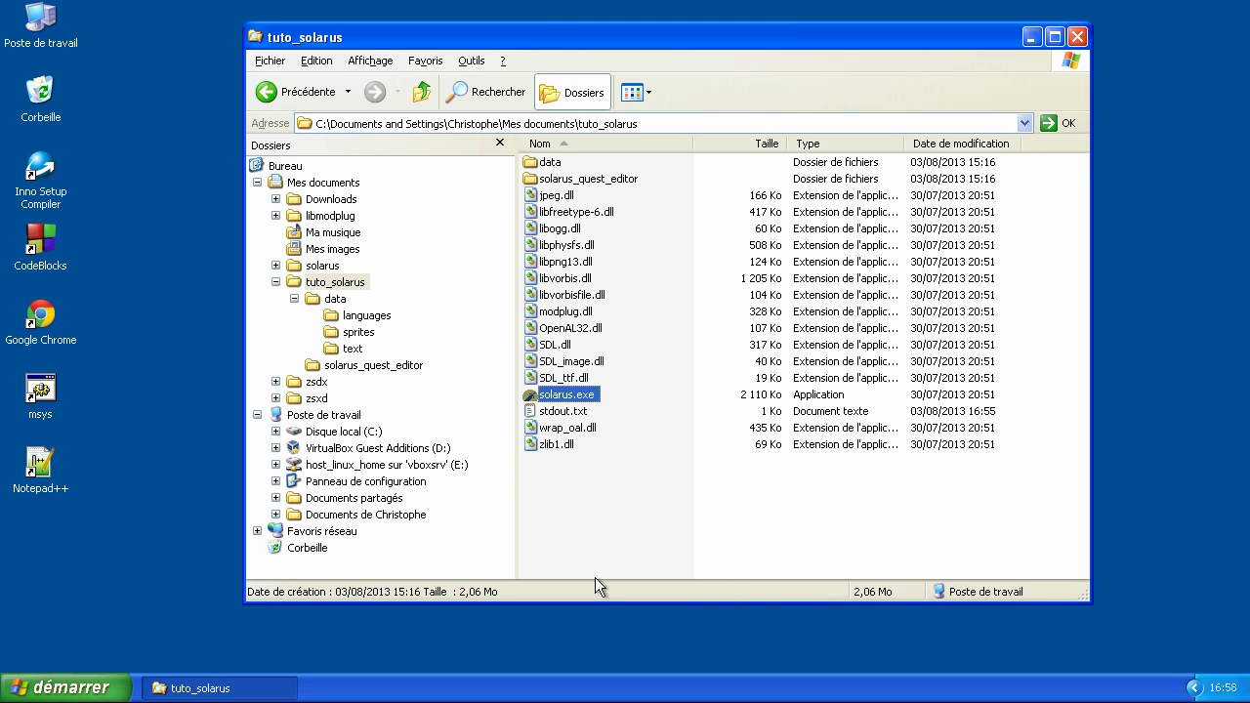
click(637, 487)
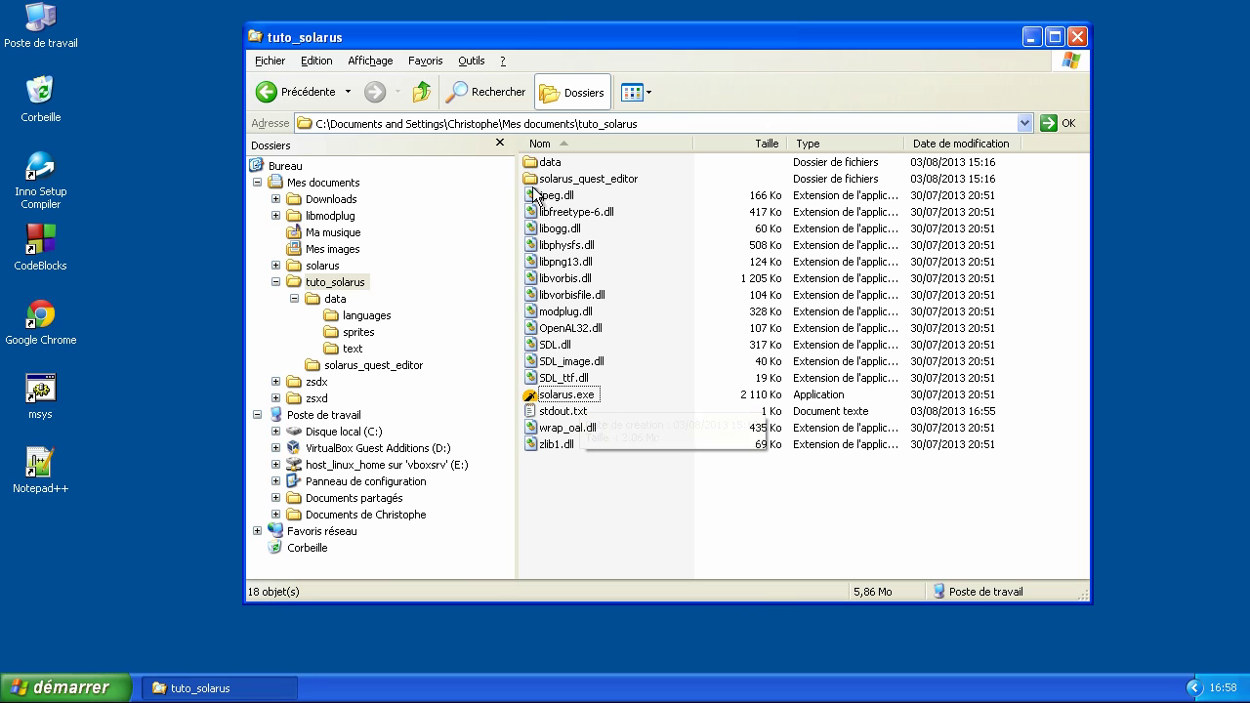
drag(576, 394, 149, 227)
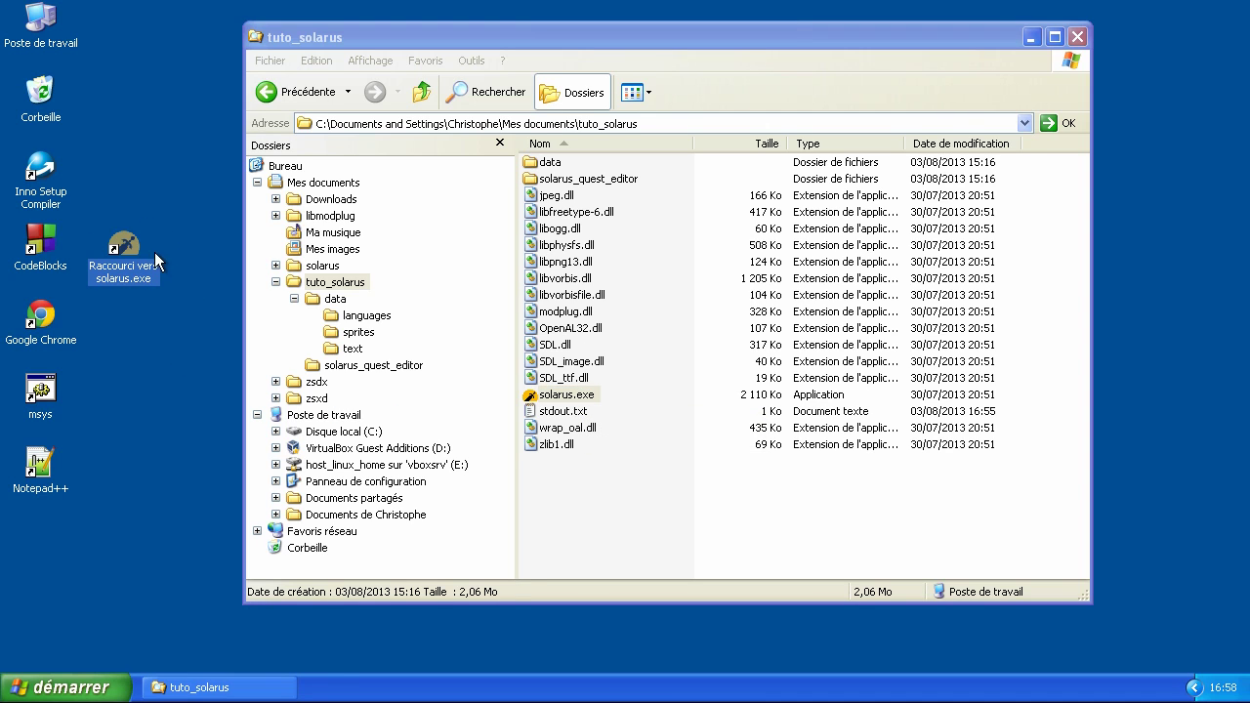
click(142, 275)
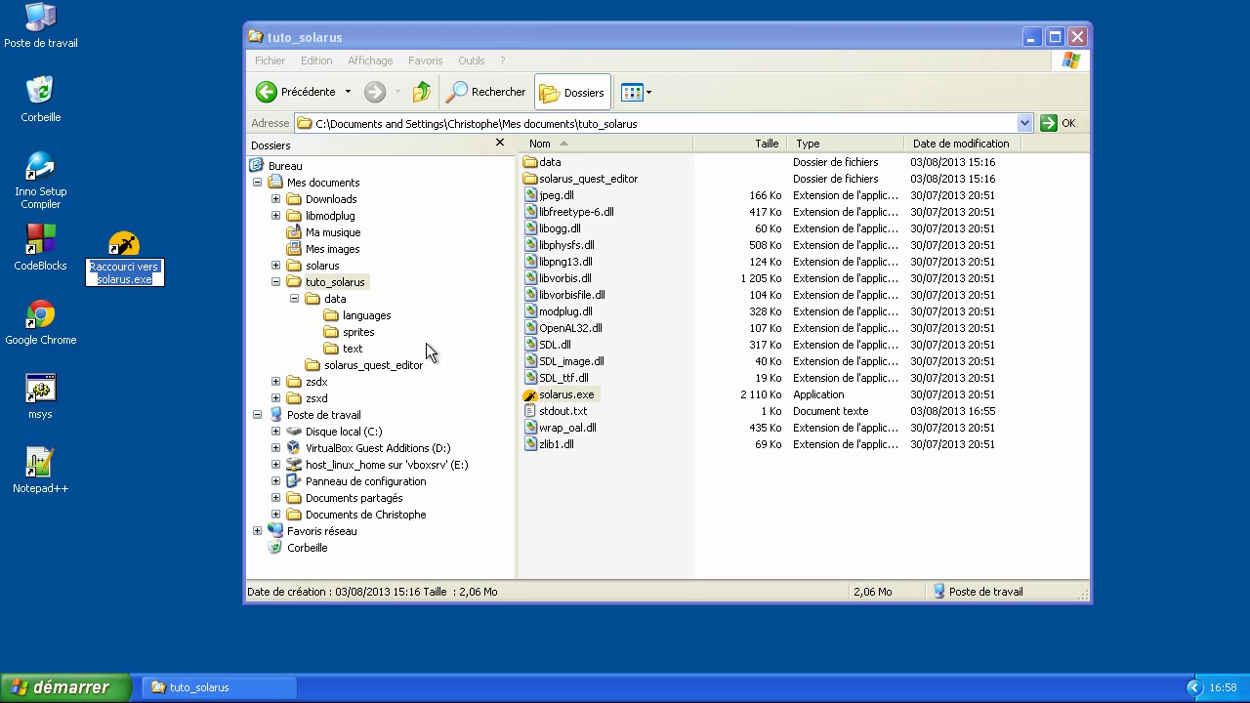
text(Solarus)
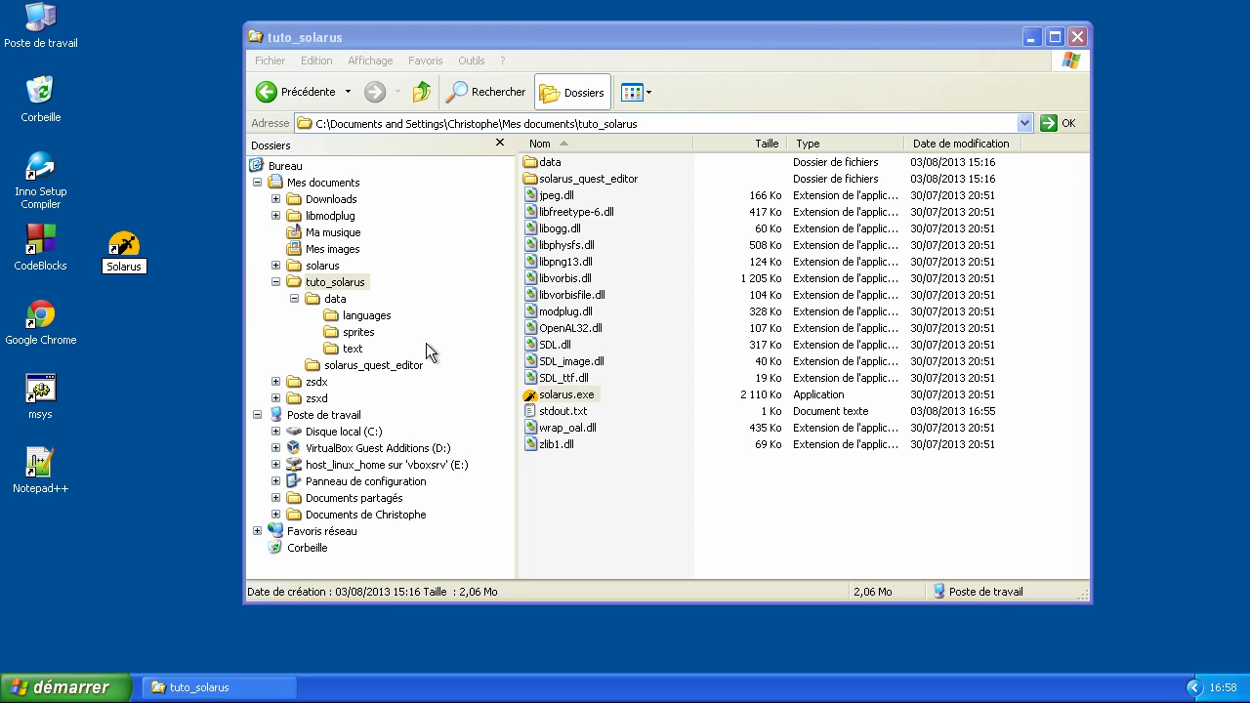
key(Return)
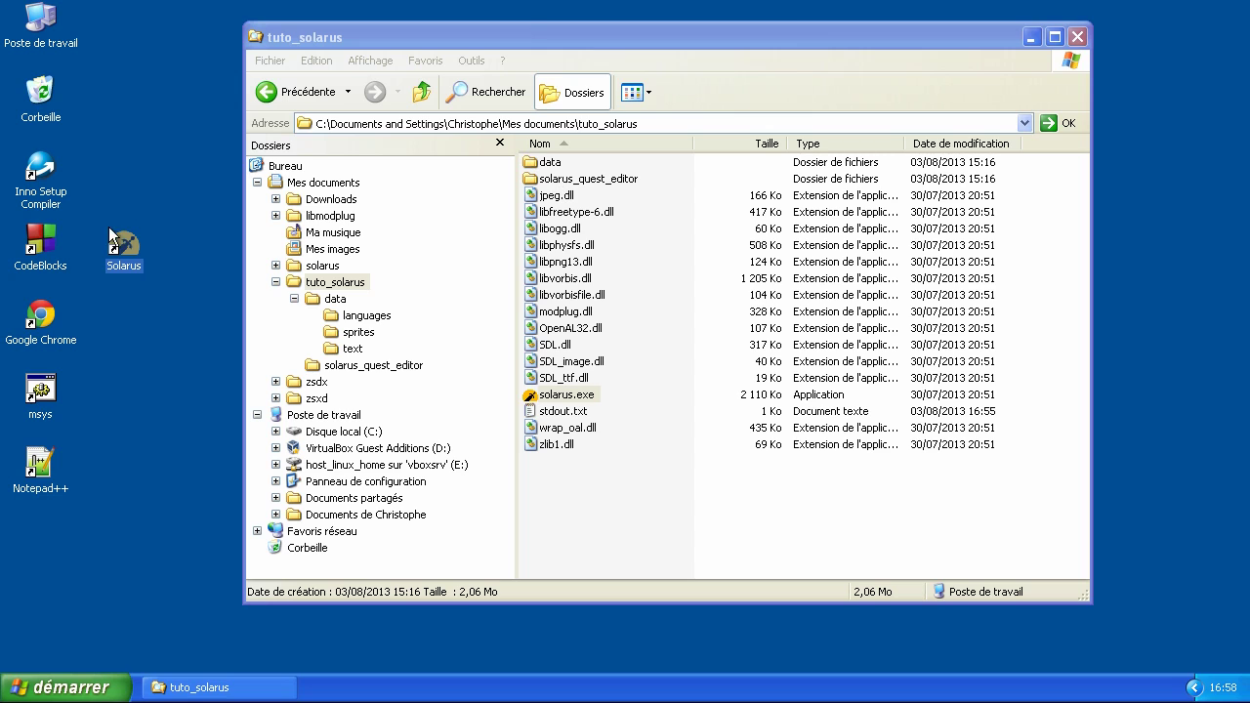
- Create a desktop shortcut to solarus-editor-1.0.2.jar from the solarus_quest_editor folder, placed below the Solarus shortcut
click(596, 180)
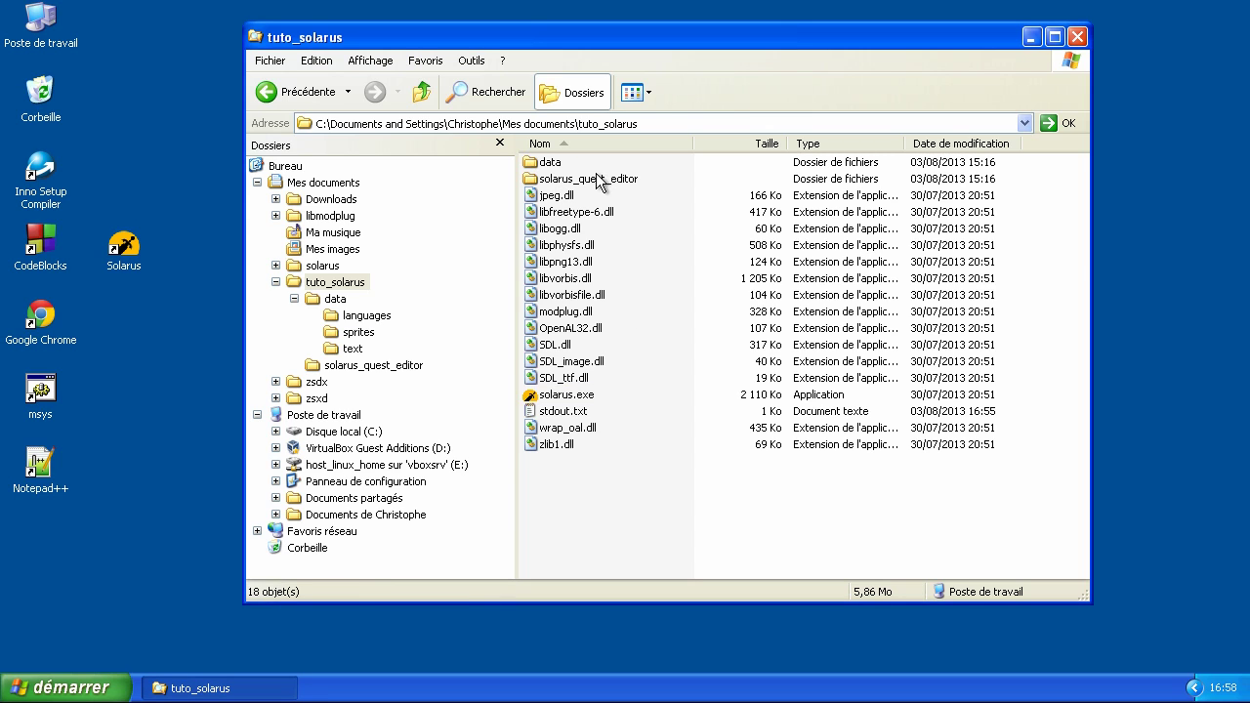
double_click(598, 181)
drag(608, 178, 649, 244)
click(637, 191)
drag(635, 180, 155, 322)
drag(65, 613, 44, 390)
drag(42, 390, 44, 311)
click(113, 348)
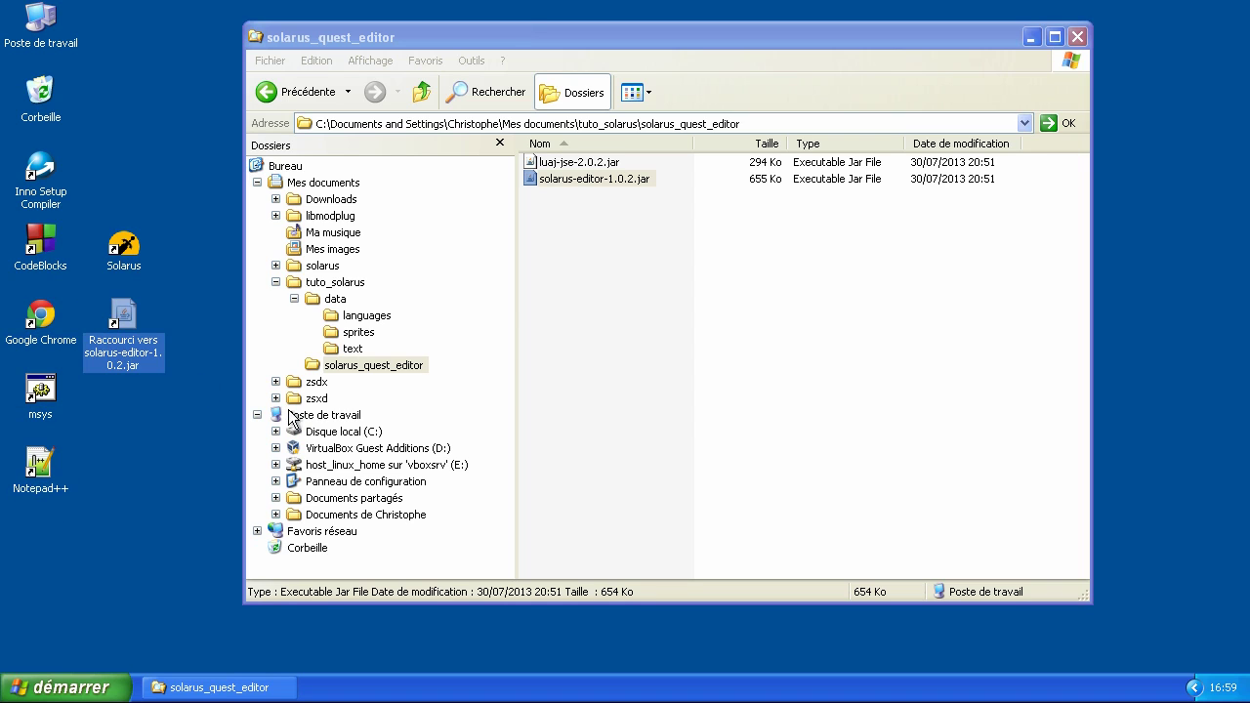
- Rename the desktop shortcut to the editor jar as Solarus Quest Editor
key(F2)
text(Solaru)
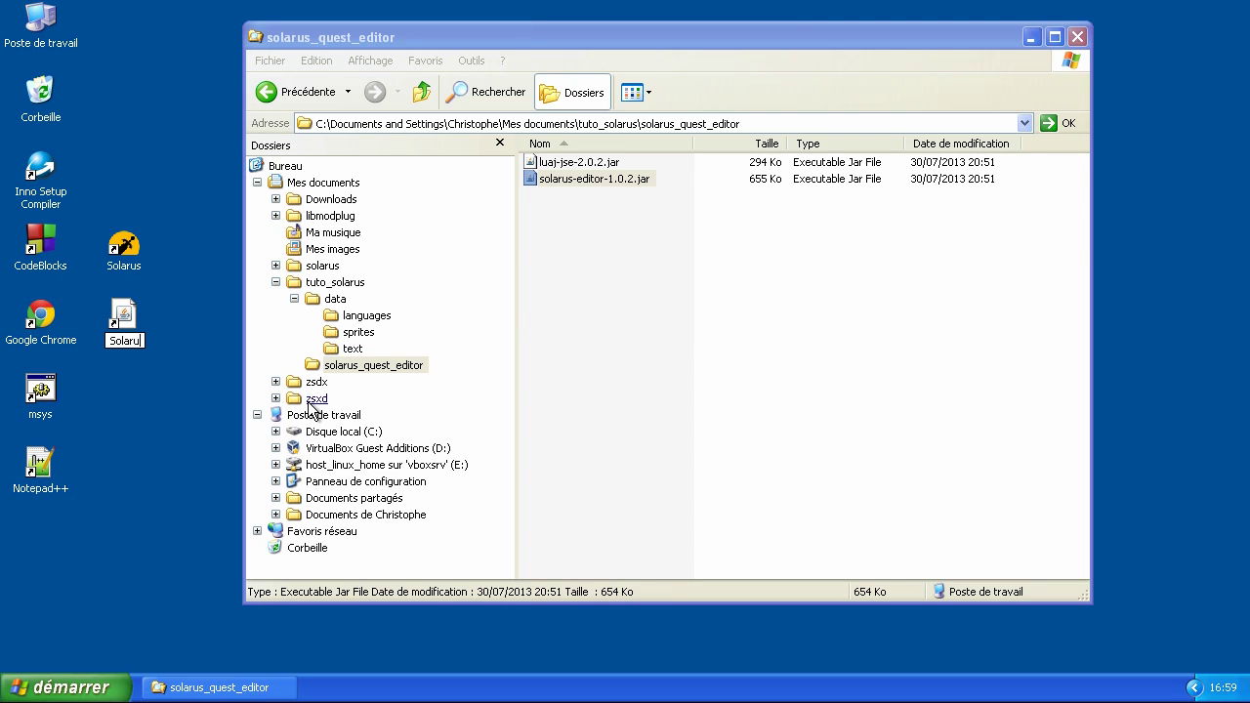
text(s Quest )
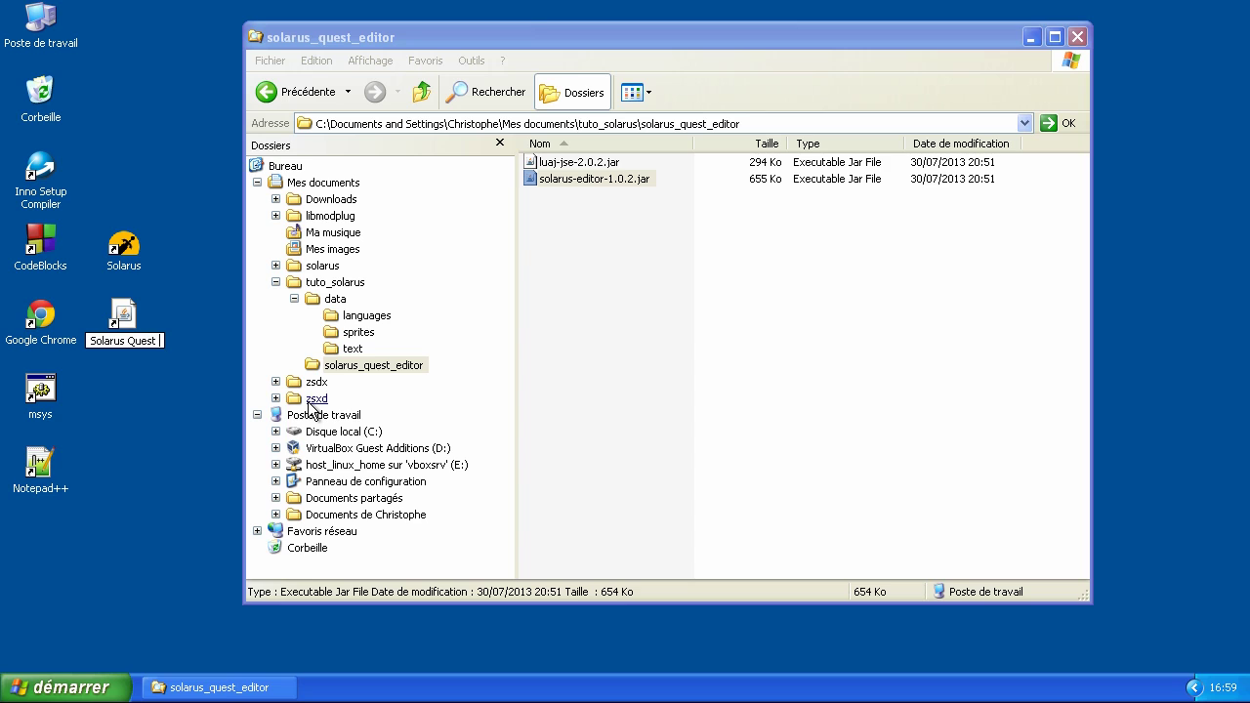
text(Editor)
key(Return)
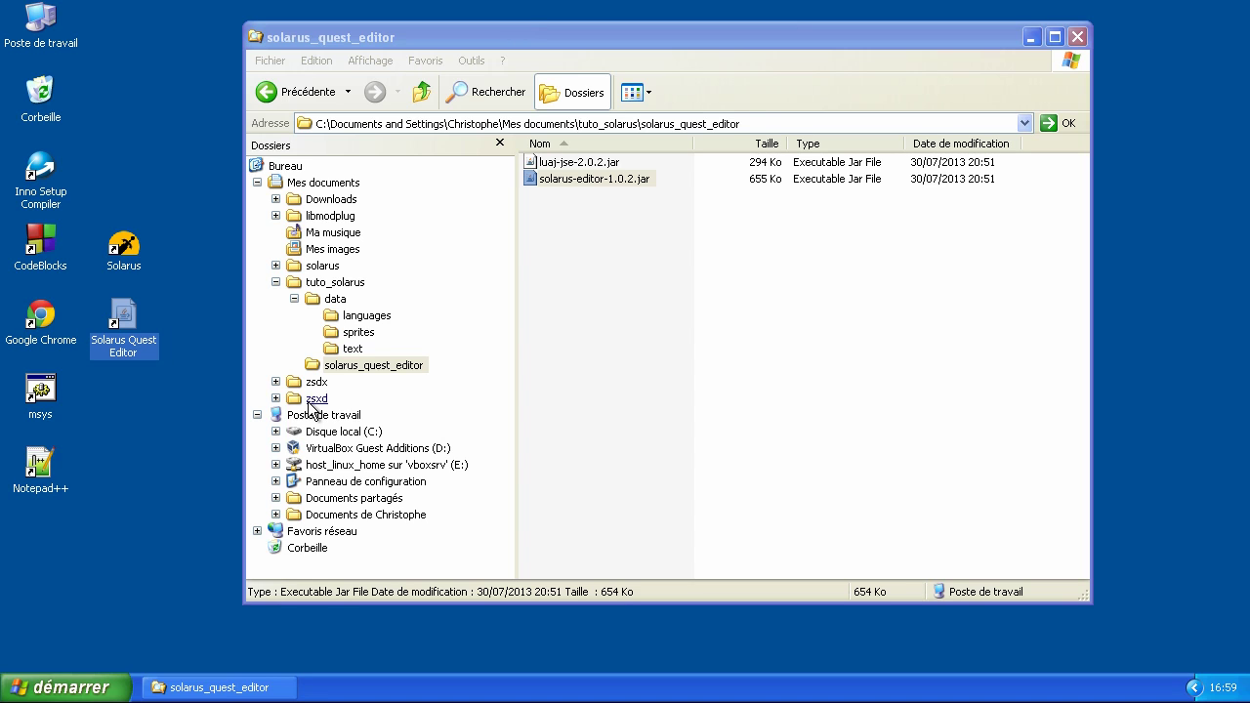
- Return to the tuto_solarus folder, test-run the project with the Solarus desktop shortcut and close the game window
click(347, 285)
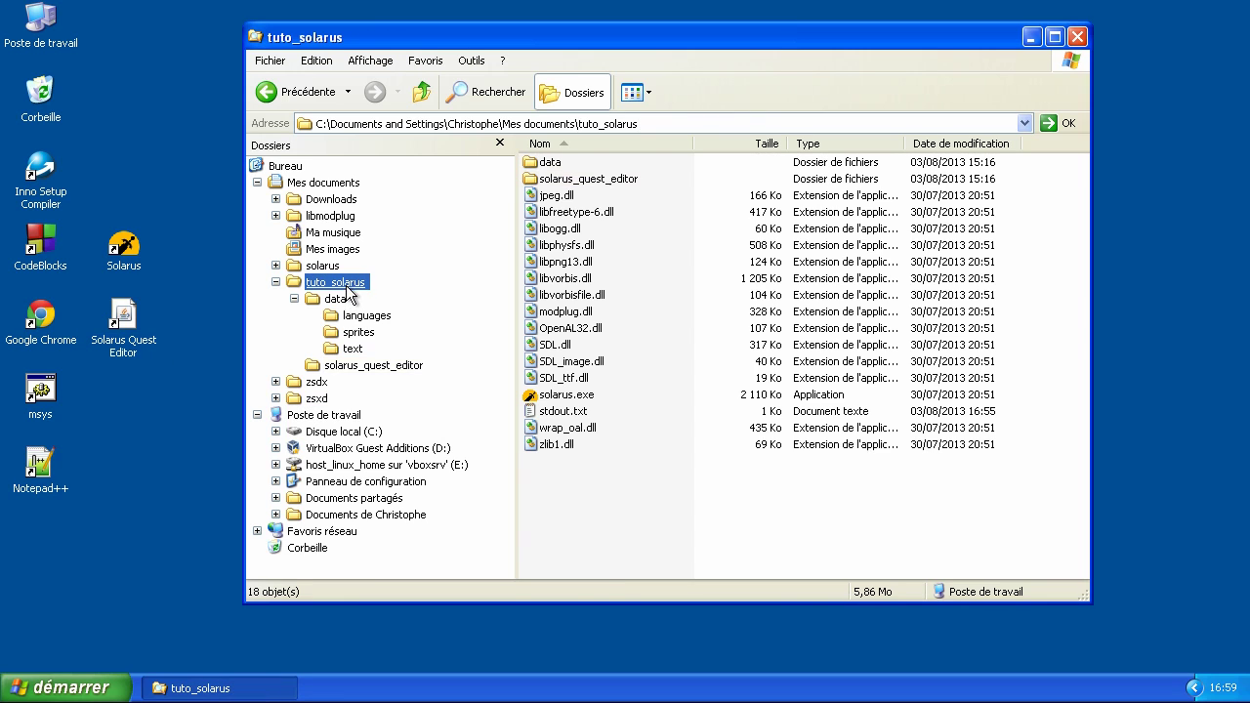
double_click(131, 265)
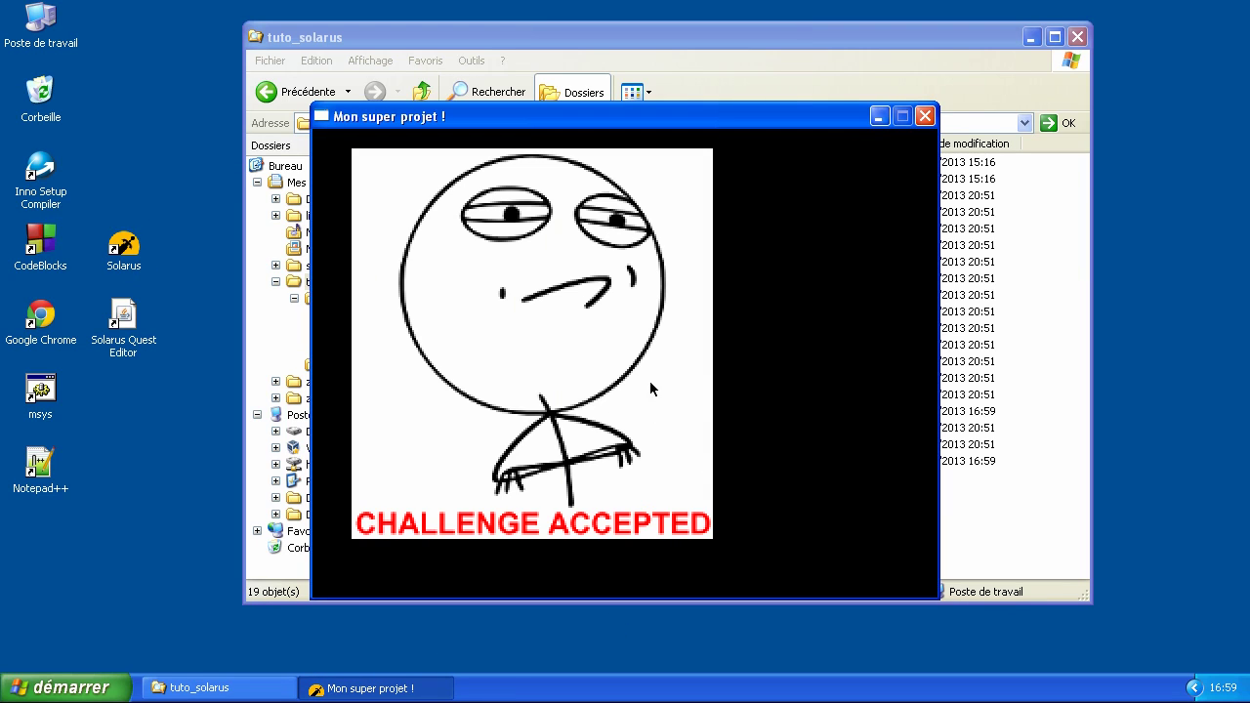
click(927, 118)
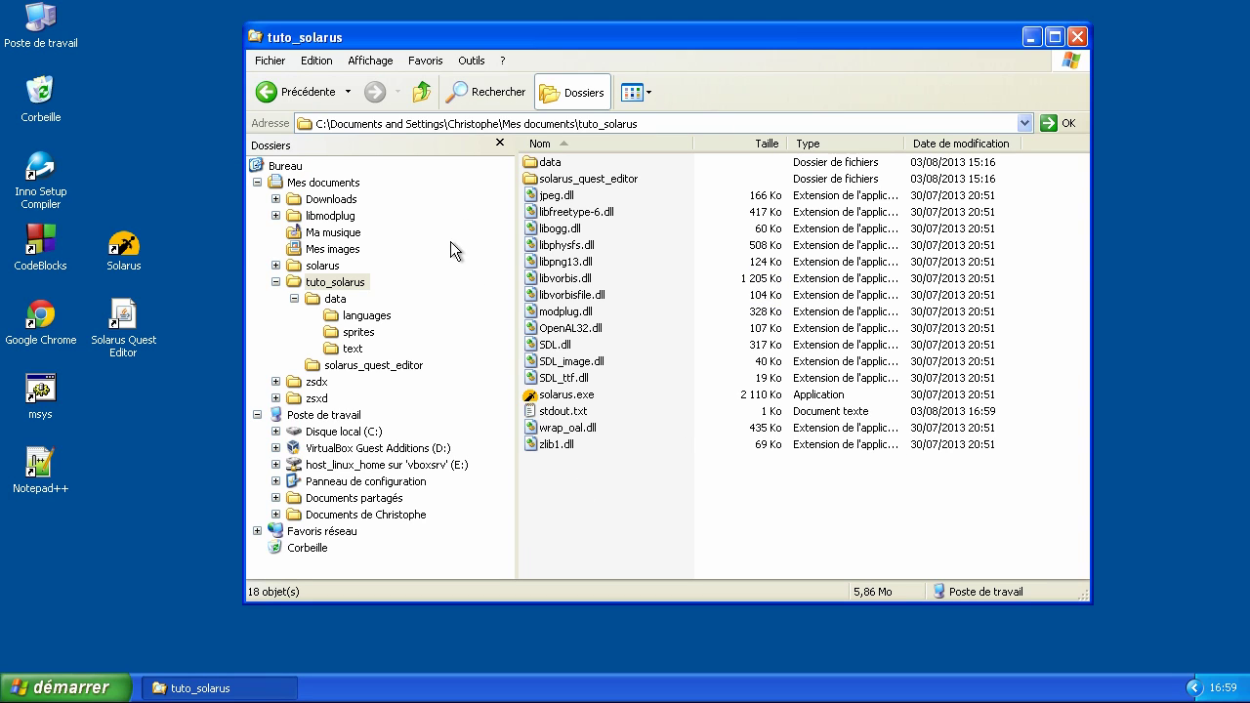
- Open the data folder of alttp_minimal_resources_1.0, inside the tuto folder under Downloads
click(314, 200)
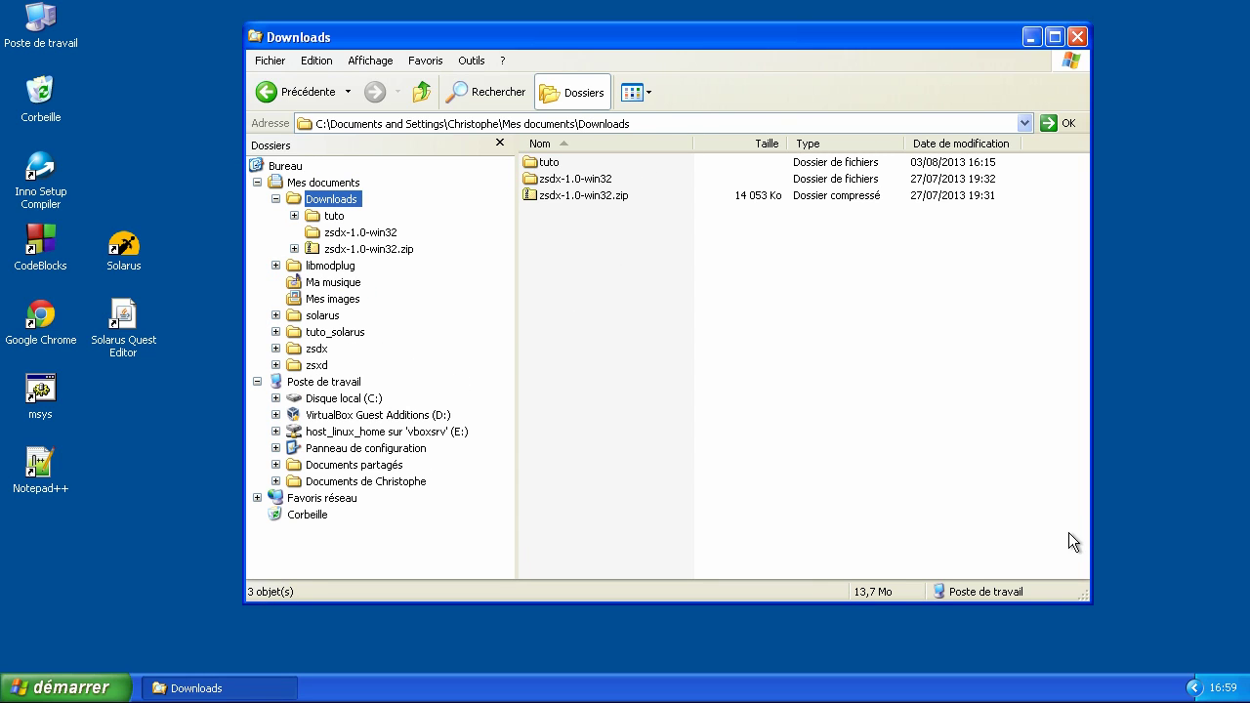
click(344, 215)
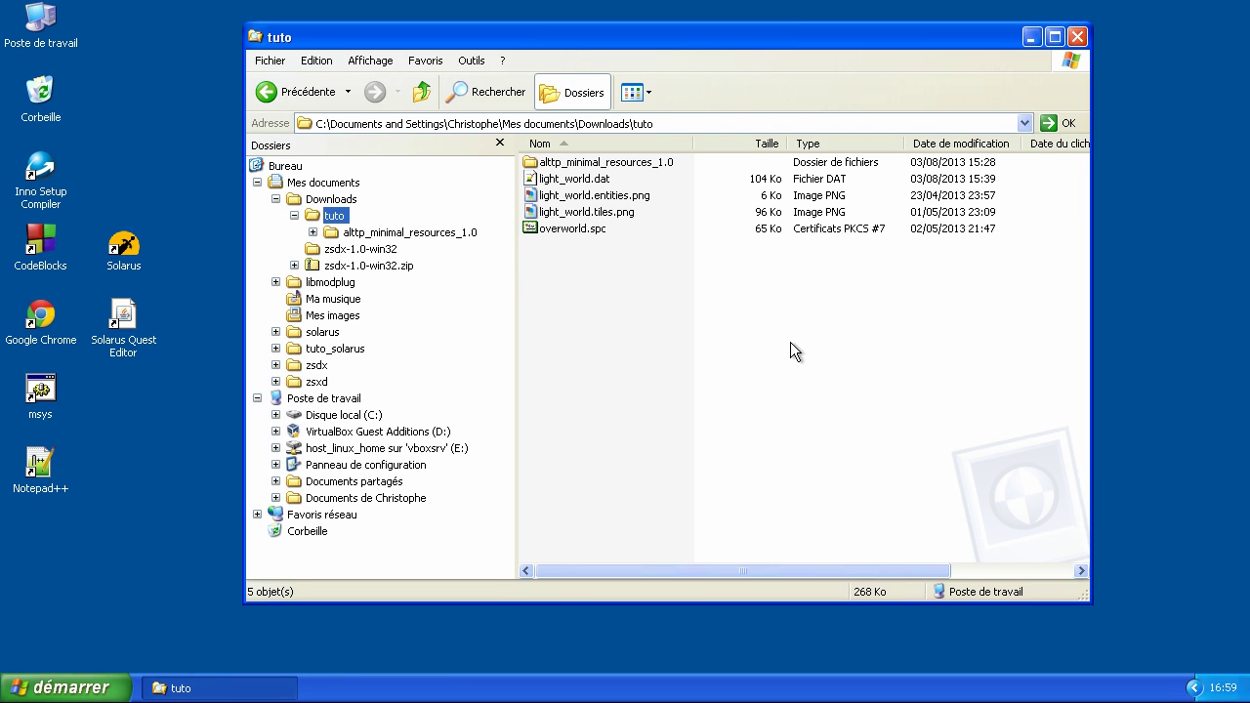
click(613, 171)
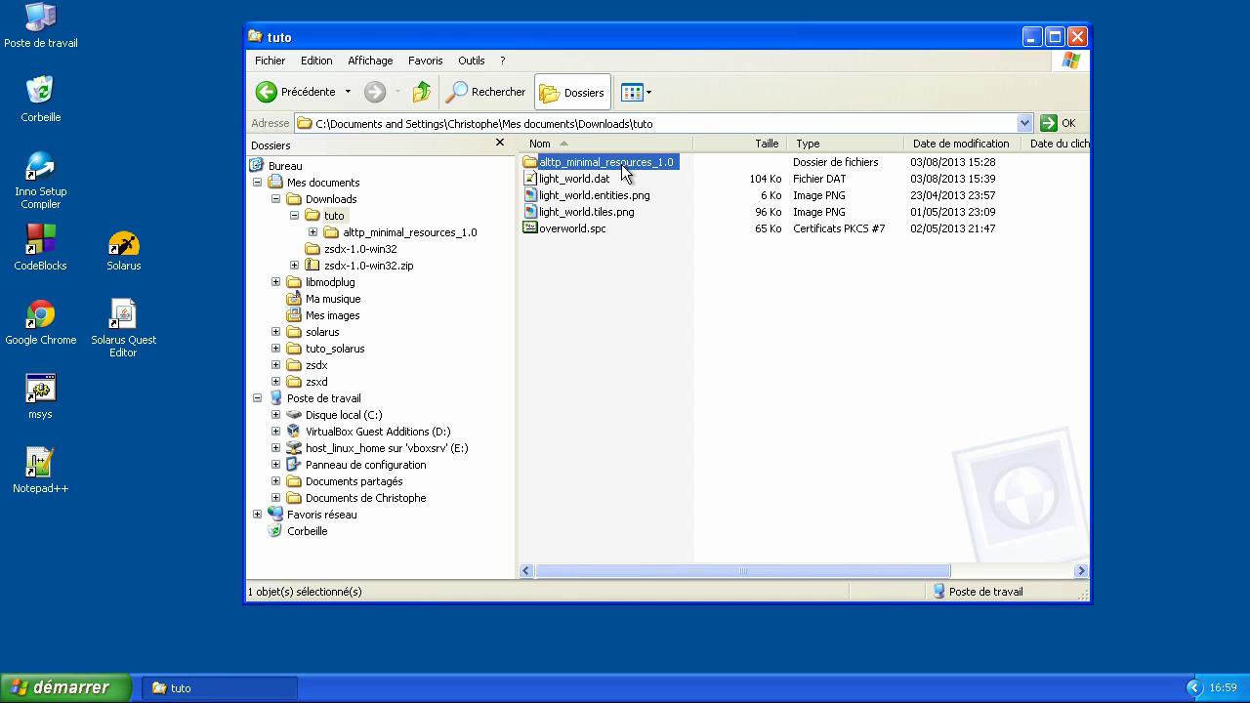
double_click(621, 166)
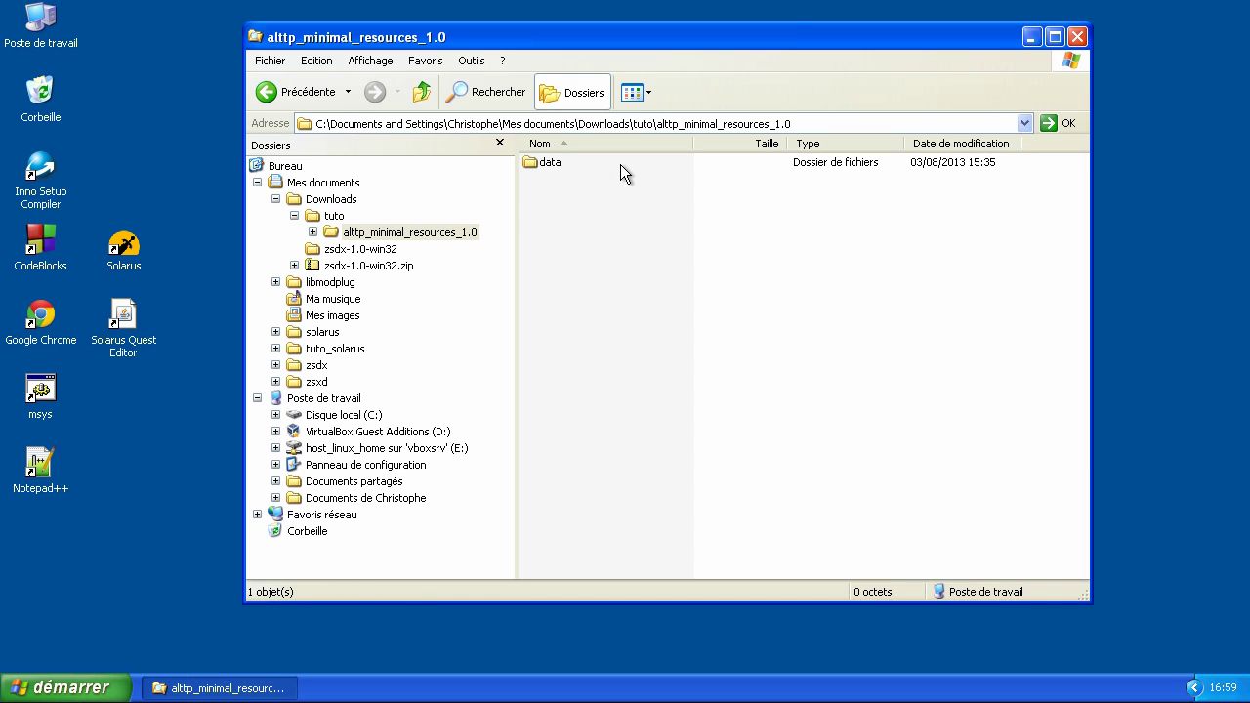
click(313, 232)
click(349, 251)
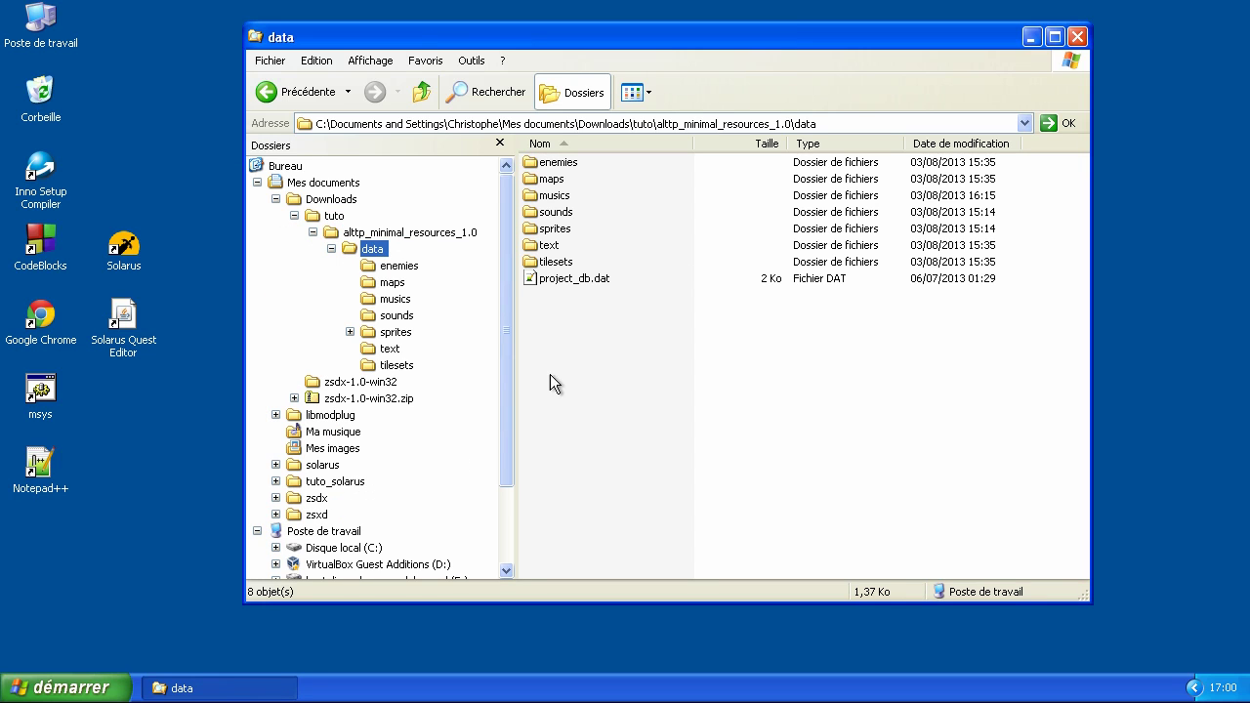
- Look into the enemies, tilesets and sprites folders of the resource pack, ending in the hero sprites folder
click(384, 271)
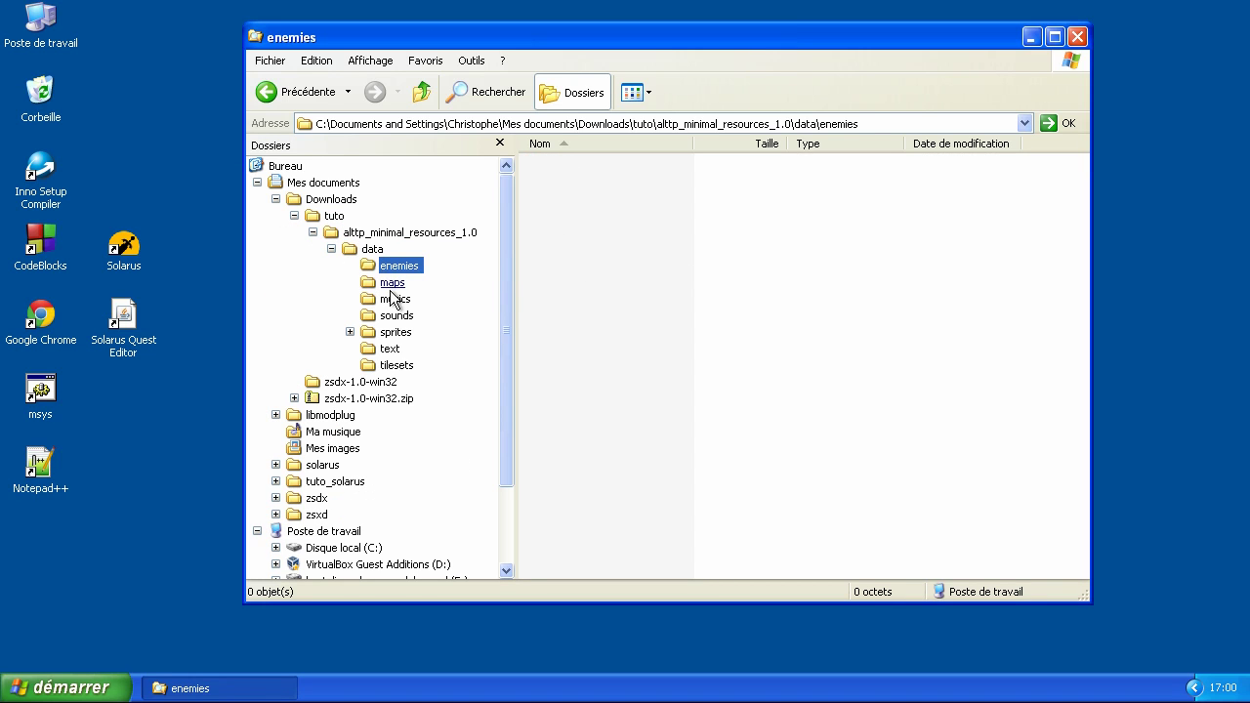
click(395, 366)
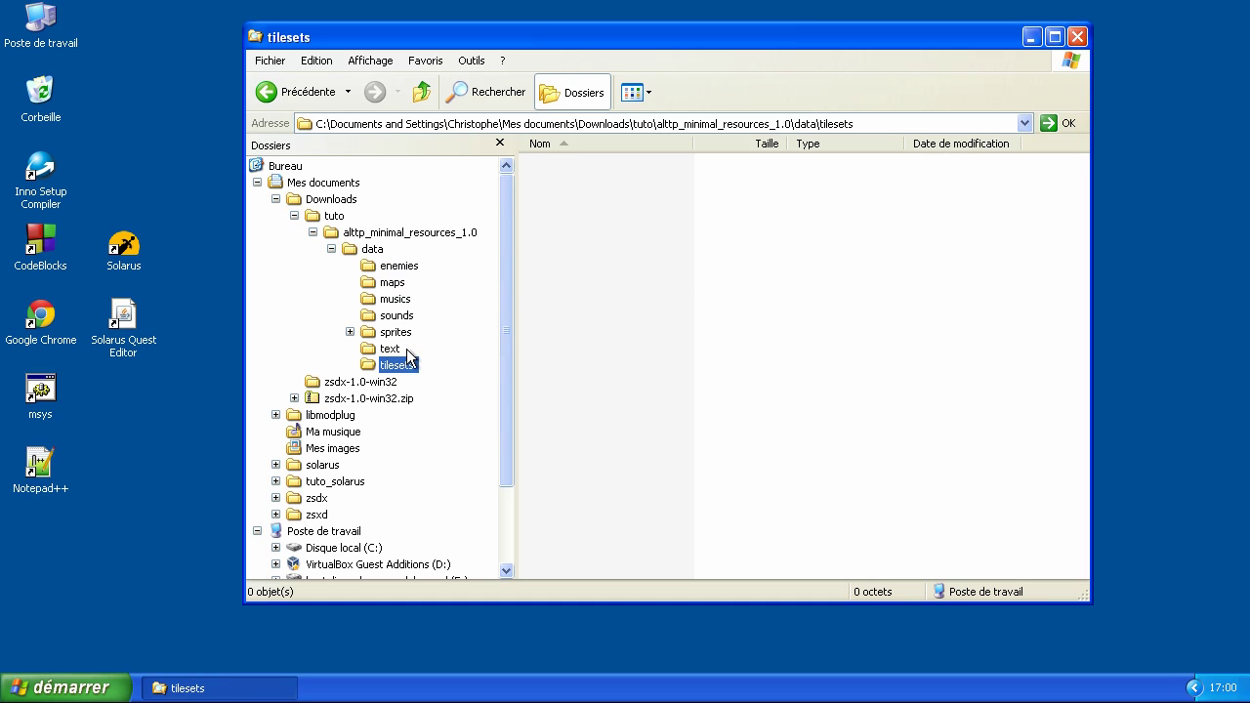
click(403, 331)
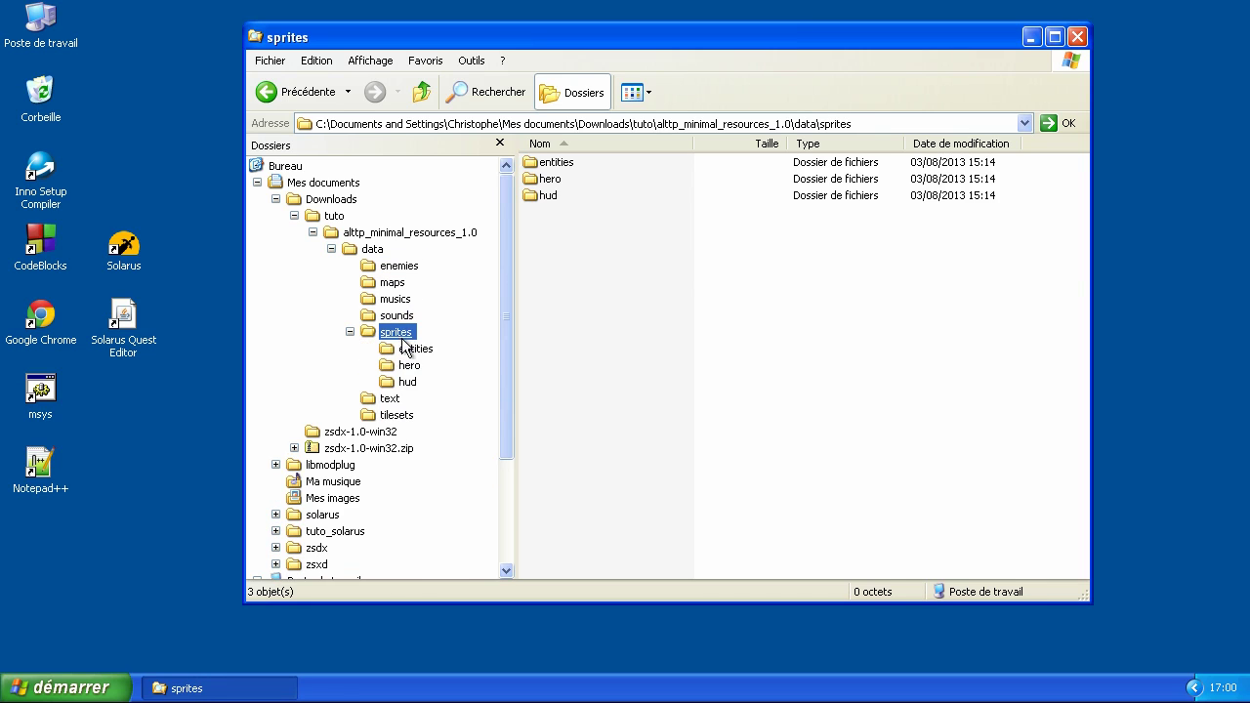
click(414, 364)
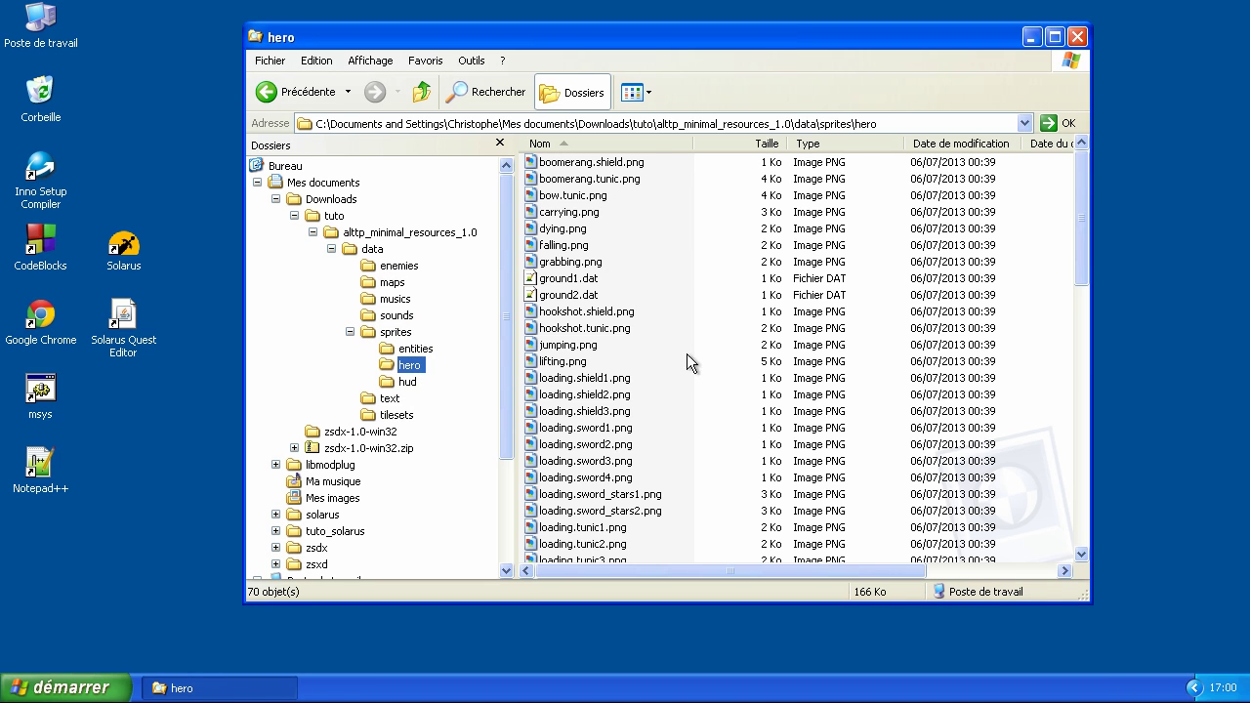
- Show the hero folder's files as thumbnails (Miniatures) and look over the sprite images
scroll(915, 358, down, 14)
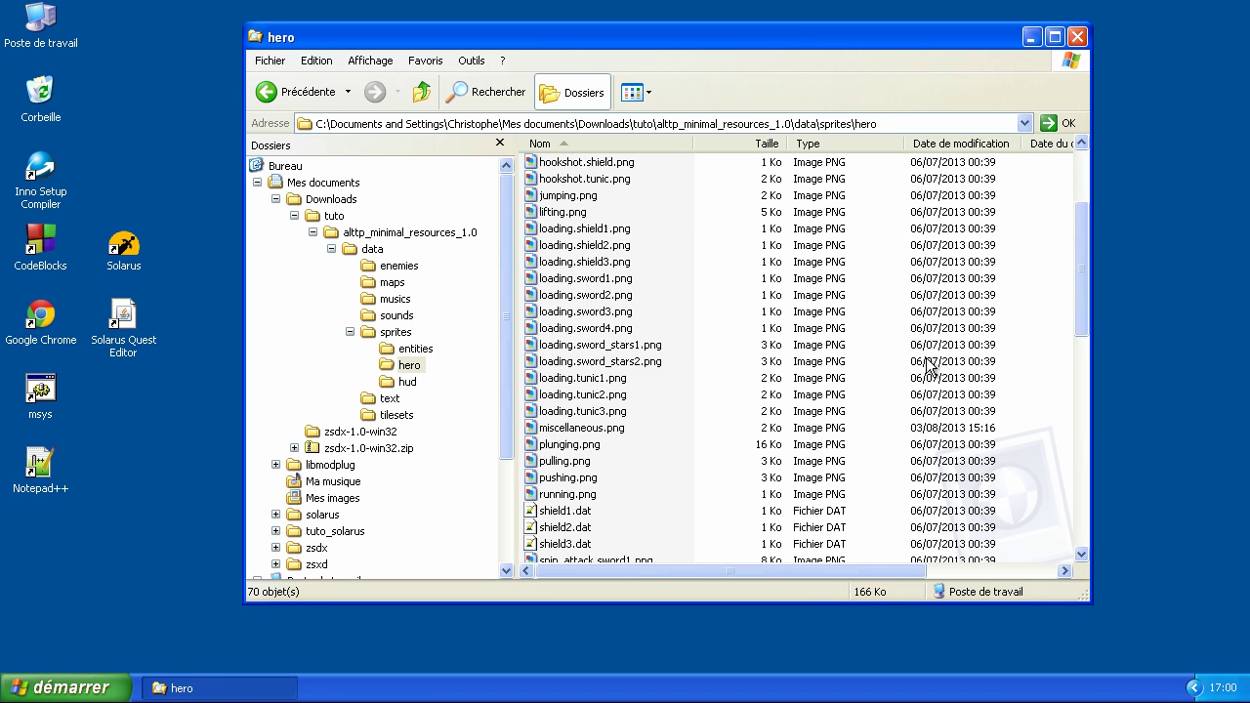
click(645, 92)
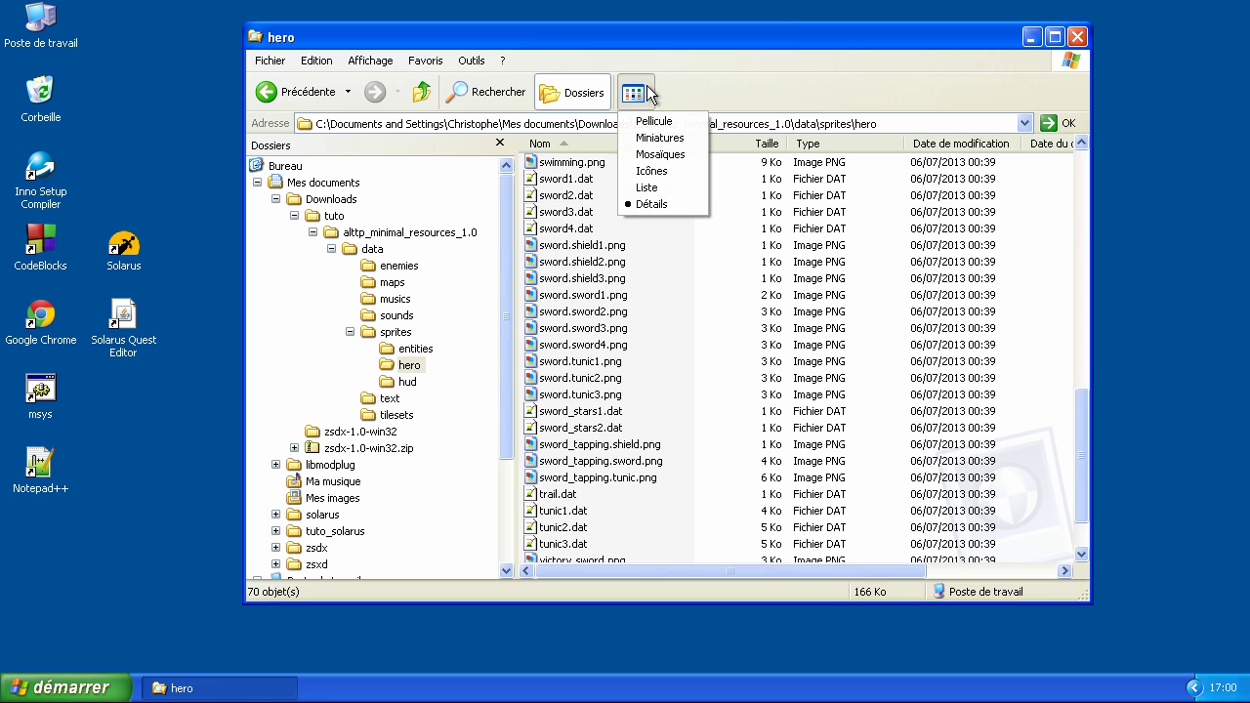
click(656, 135)
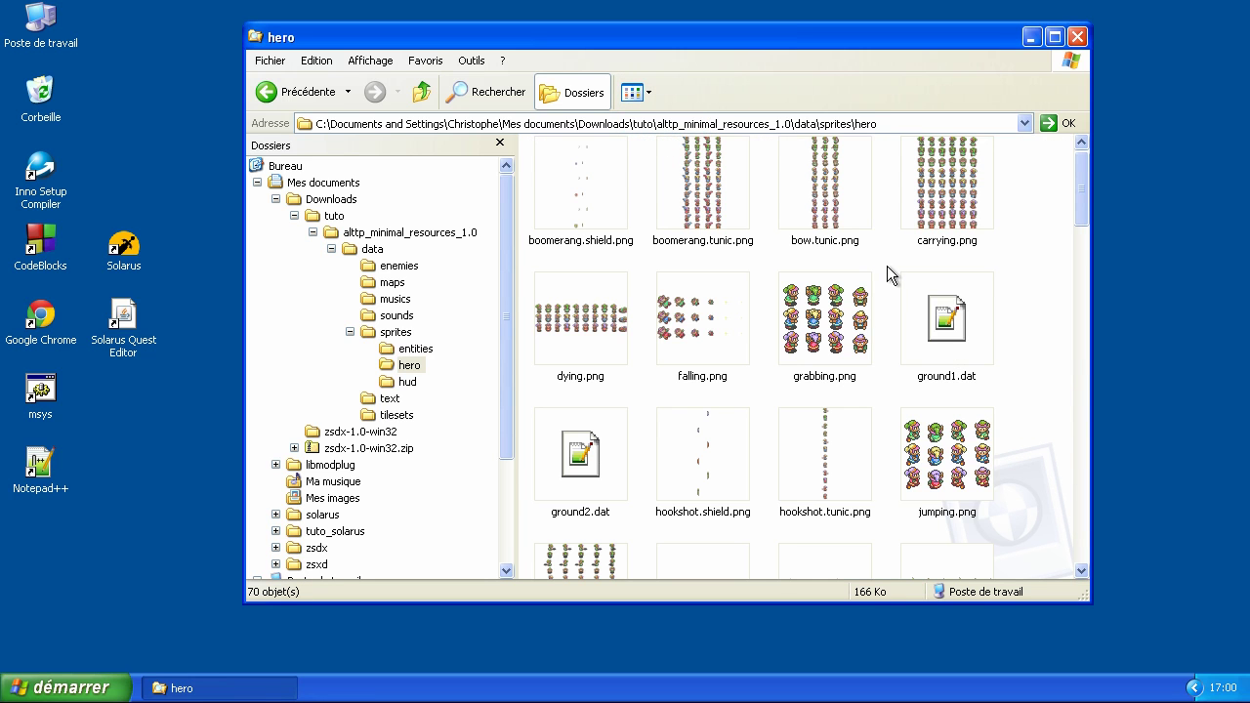
scroll(886, 266, down, 12)
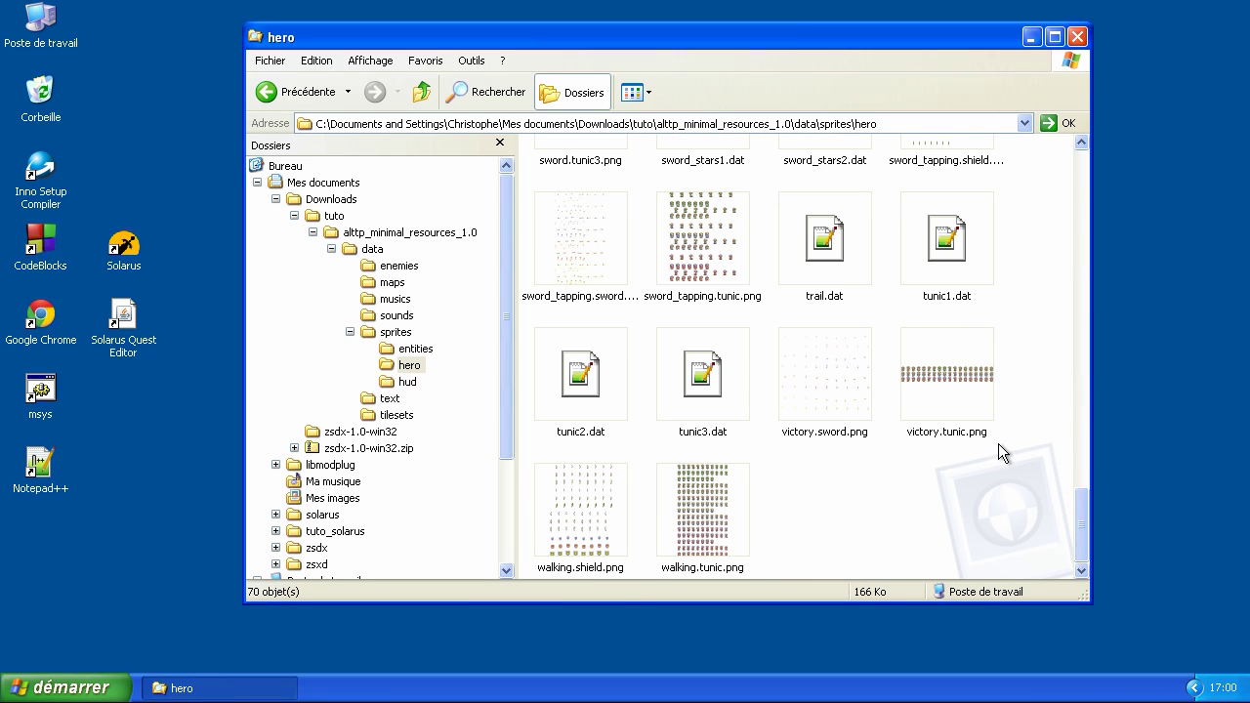
scroll(1000, 445, up, 10)
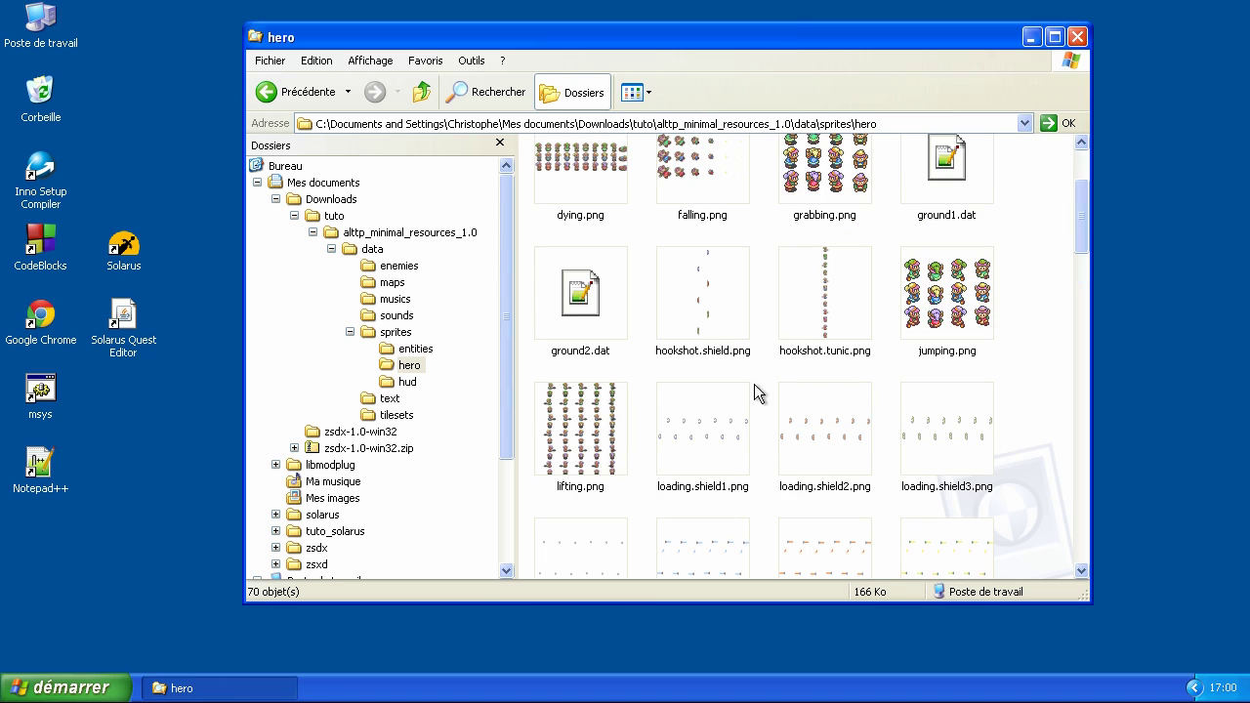
- Preview the lifting.png sprite sheet, close it and examine the other hero files, including shield1.dat
double_click(598, 445)
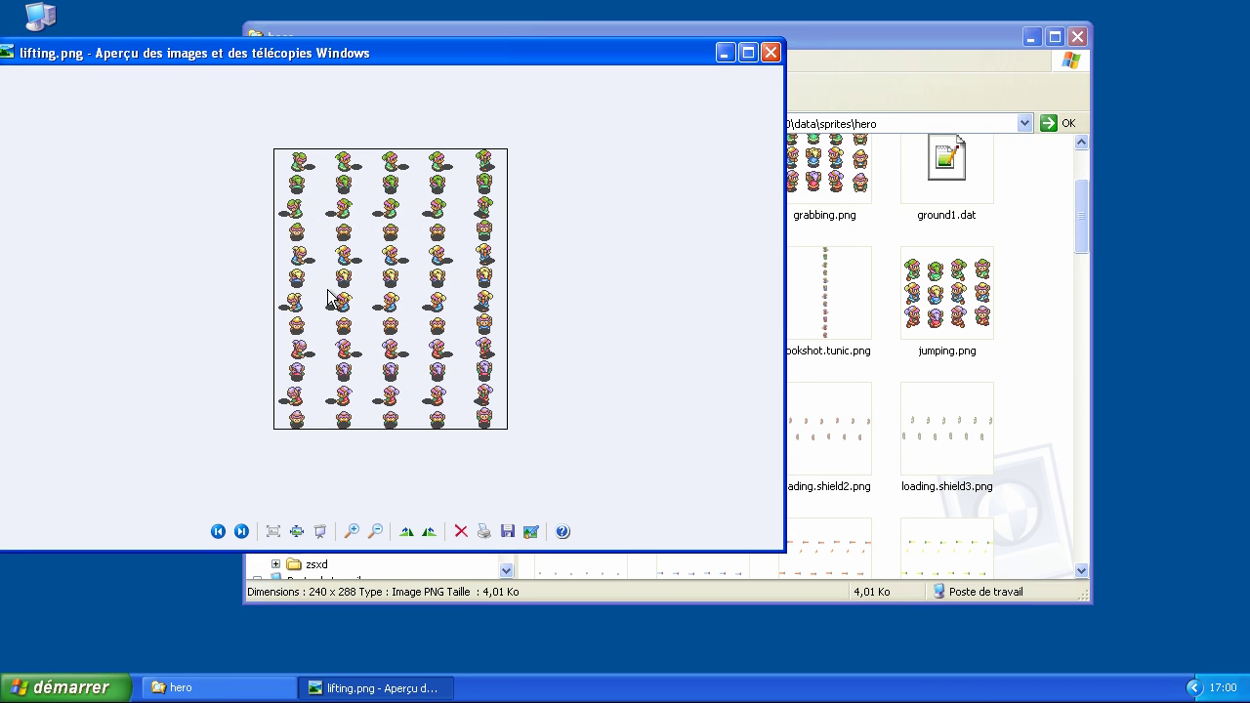
click(770, 52)
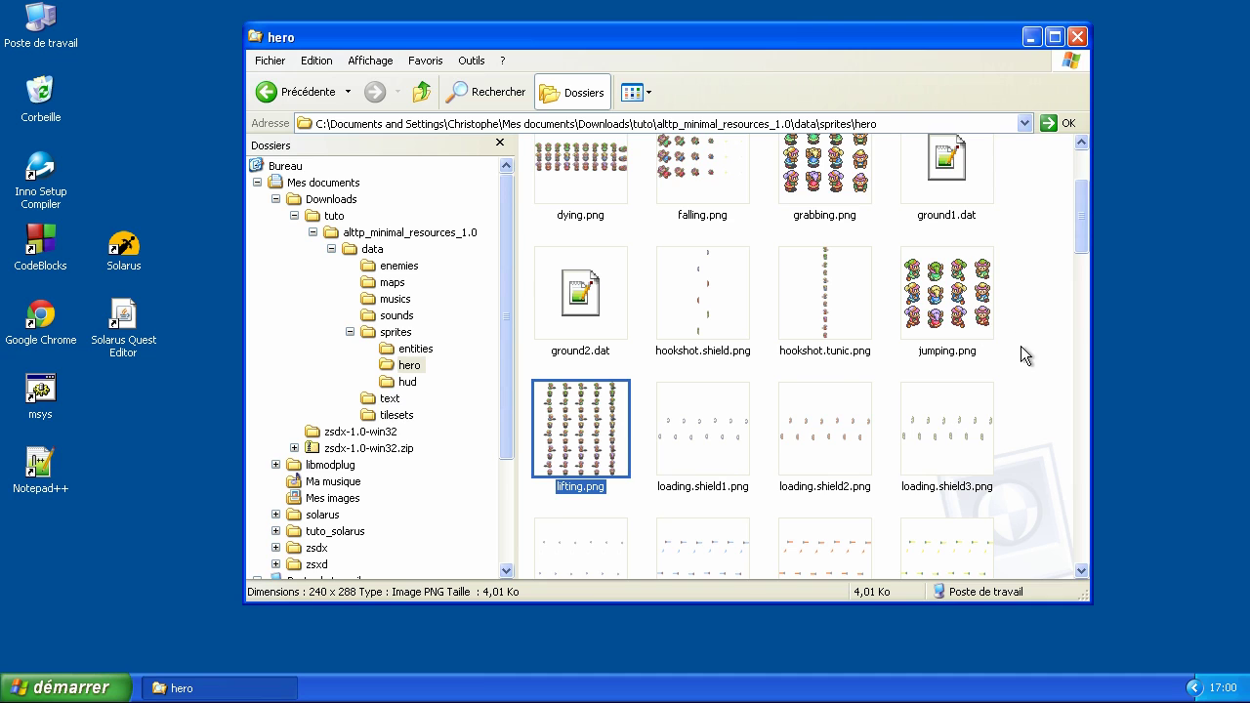
scroll(1006, 518, down, 3)
scroll(1014, 510, down, 3)
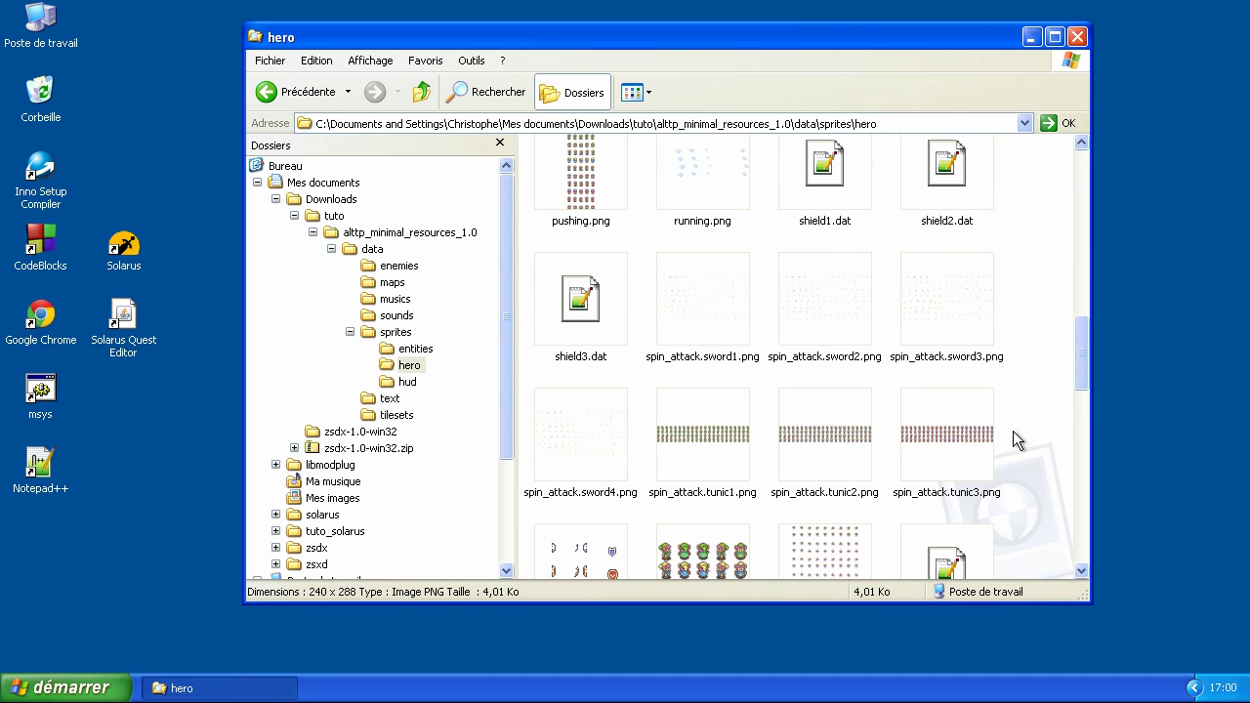
click(832, 195)
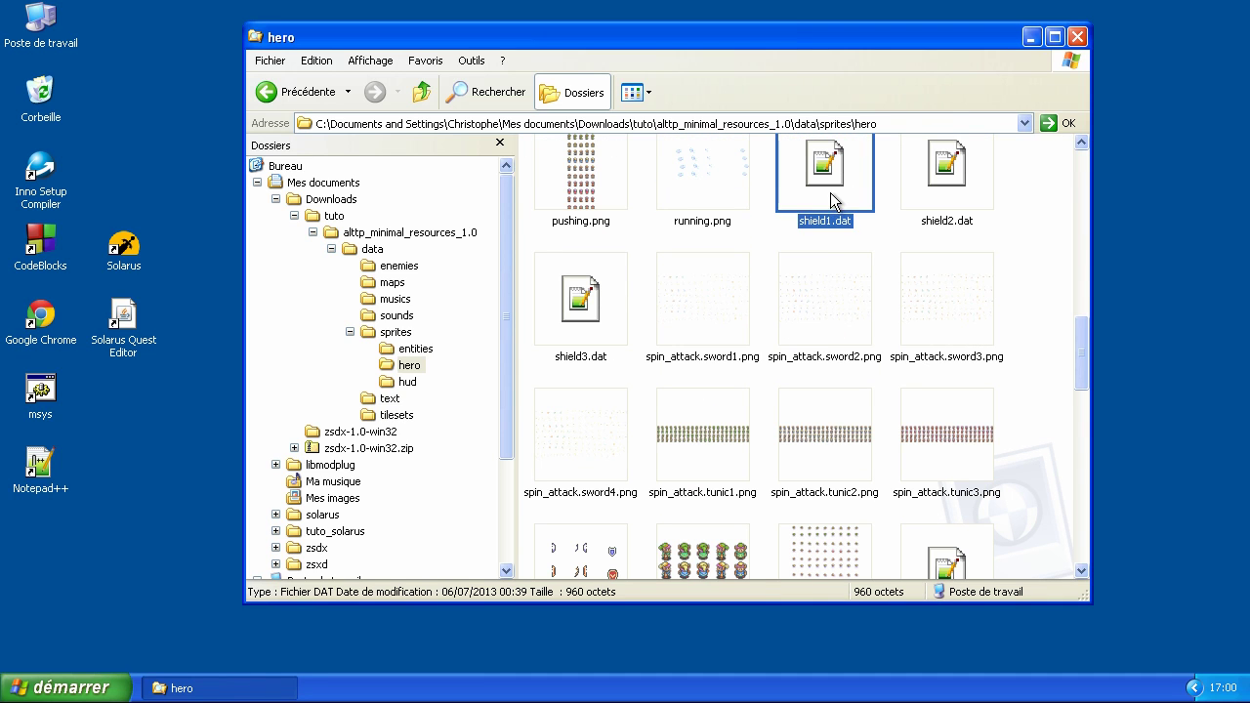
scroll(859, 234, up, 2)
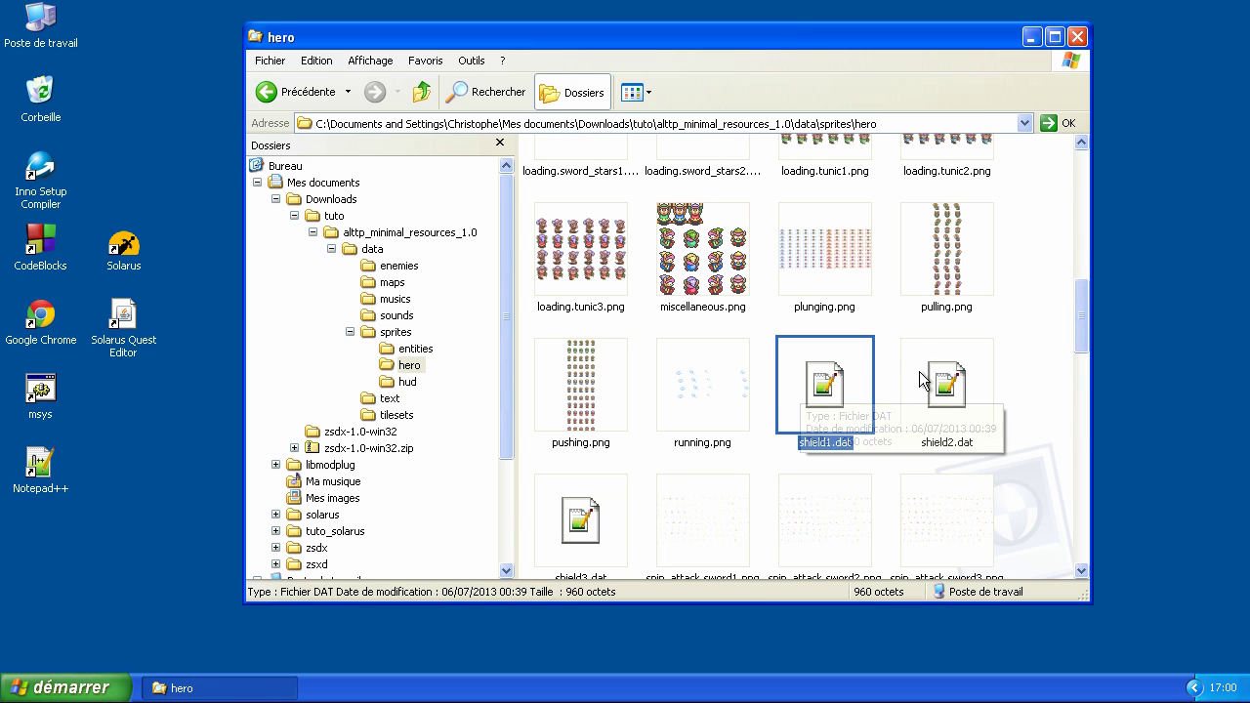
- Preview stopped.shield.png from the hero folder, enlarge it to examine the shield sprites, and close the preview
scroll(880, 403, down, 3)
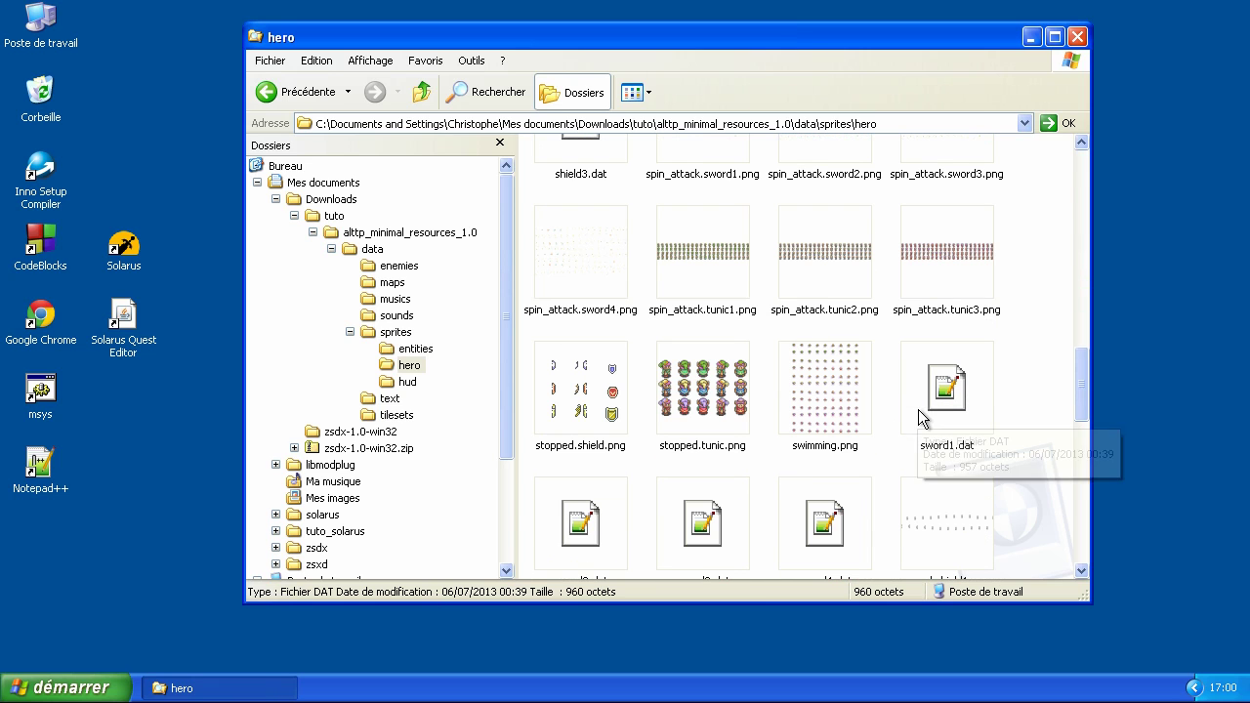
double_click(574, 402)
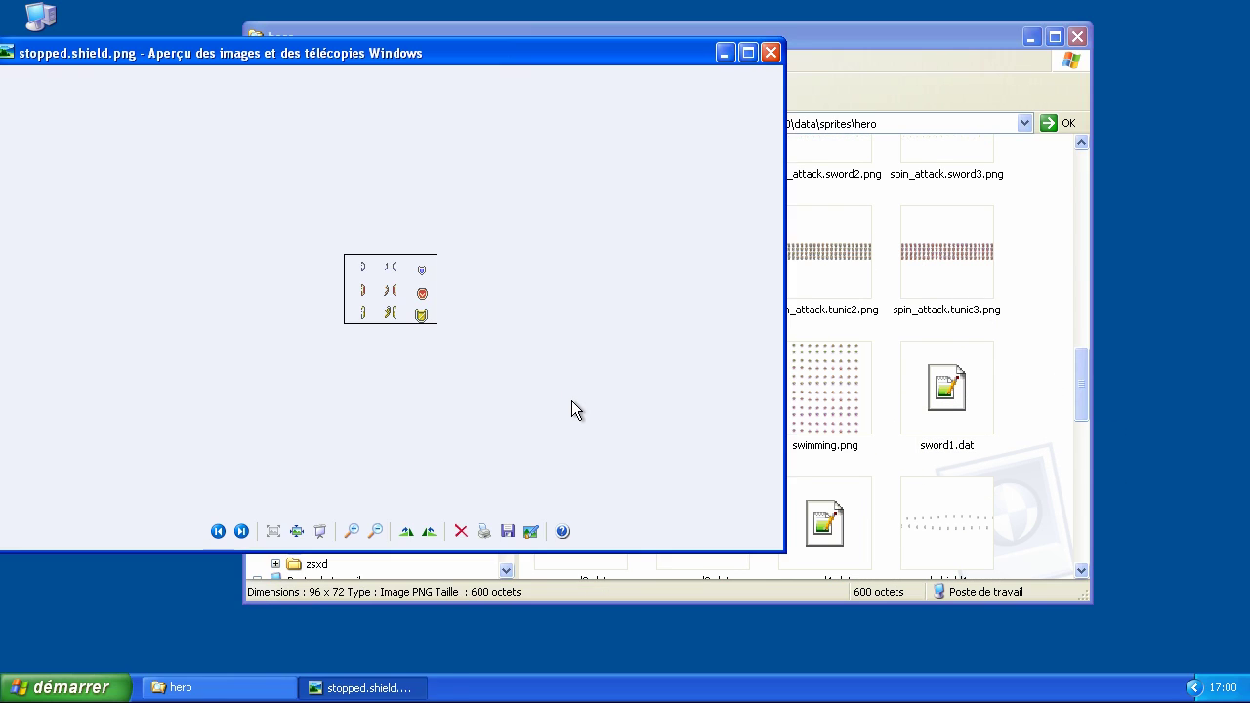
ctrl+scroll(452, 369, up, 2)
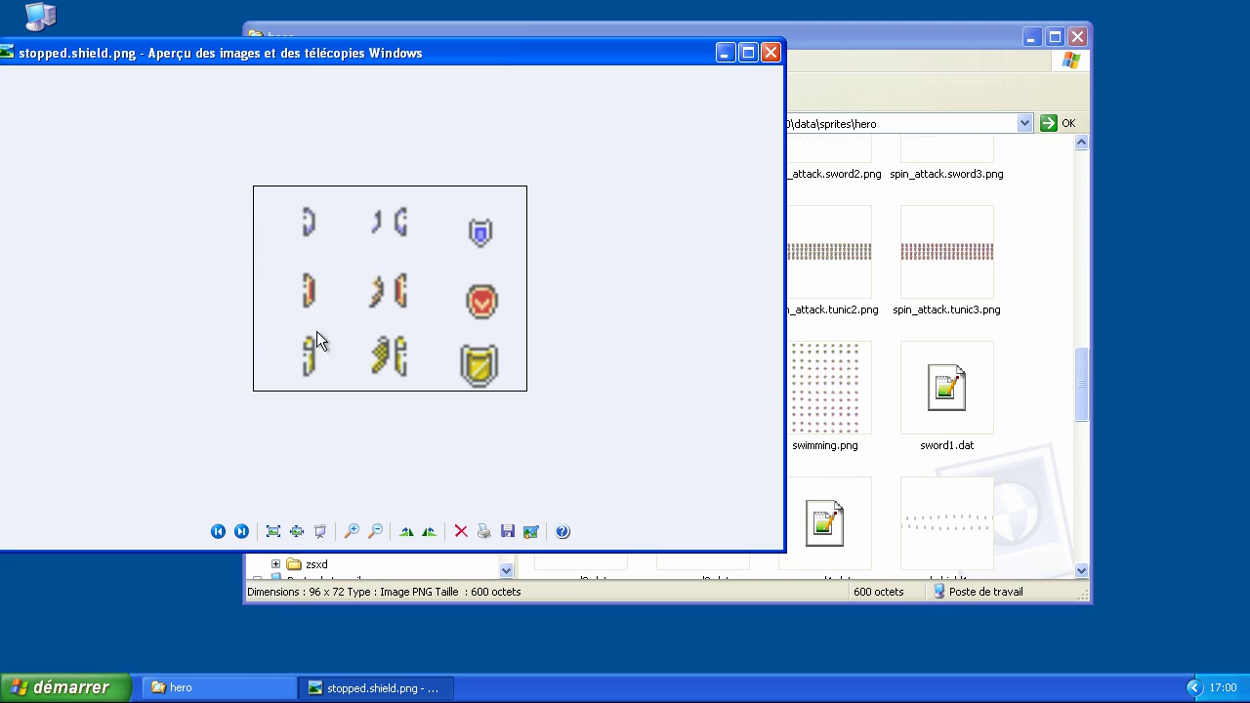
click(771, 53)
scroll(823, 383, up, 3)
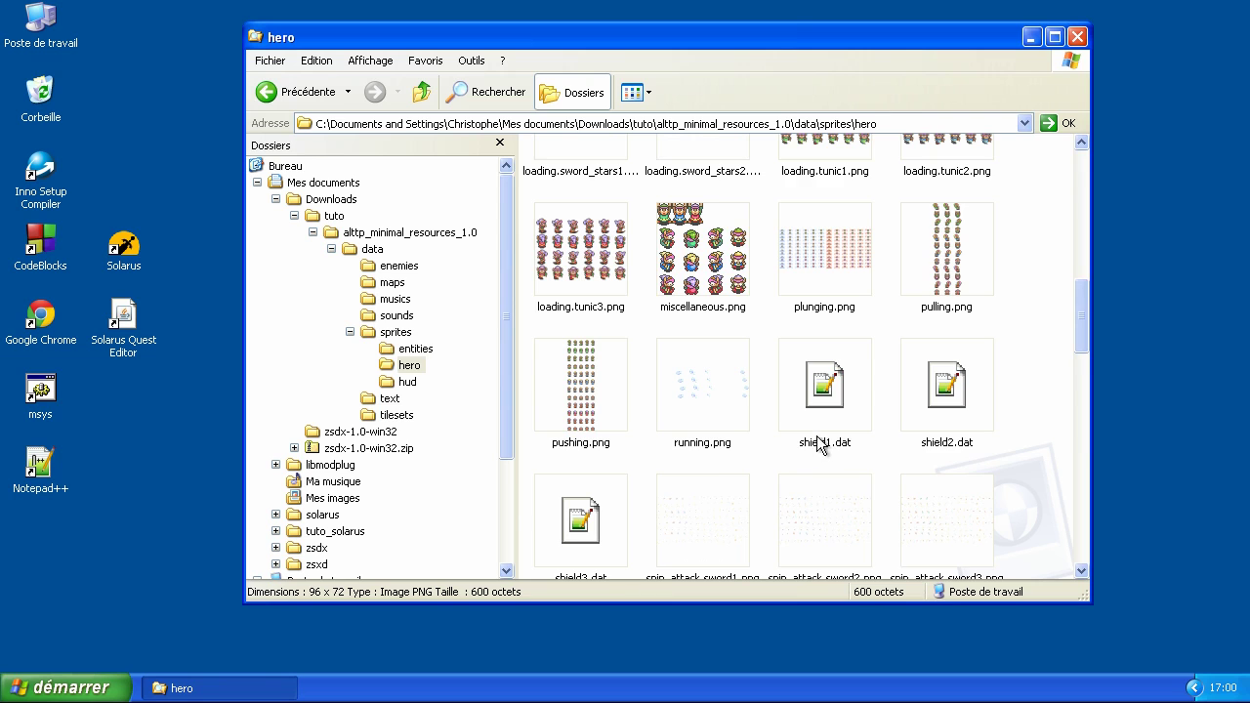
- Locate the shield .dat files, open shield1.dat in Notepad++, read through its animation definitions and close it
scroll(850, 243, down, 2)
click(846, 209)
click(937, 201)
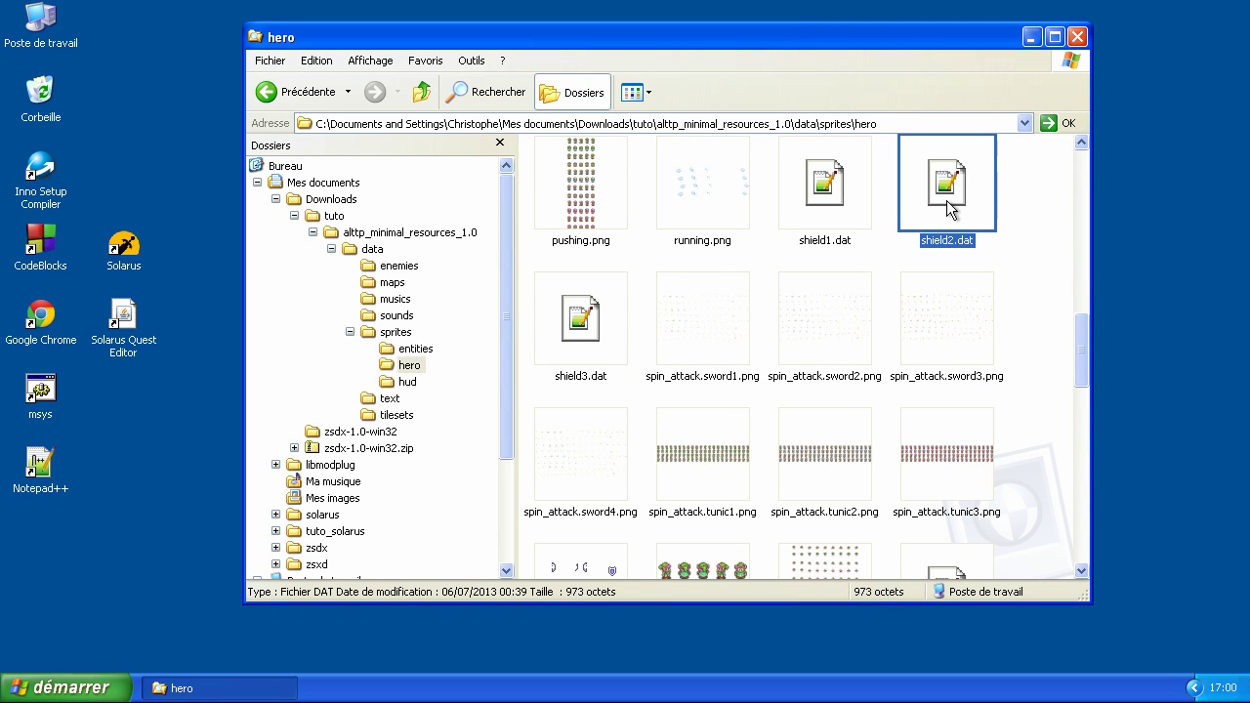
click(582, 333)
double_click(804, 207)
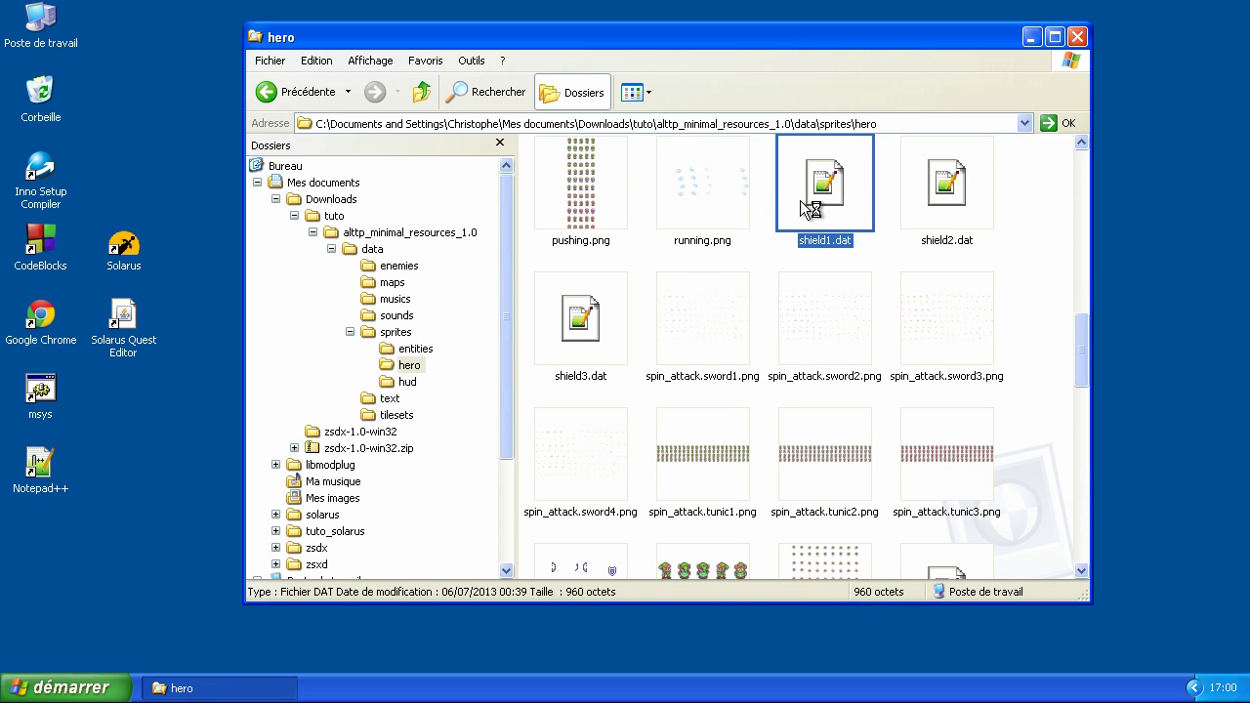
scroll(381, 283, down, 6)
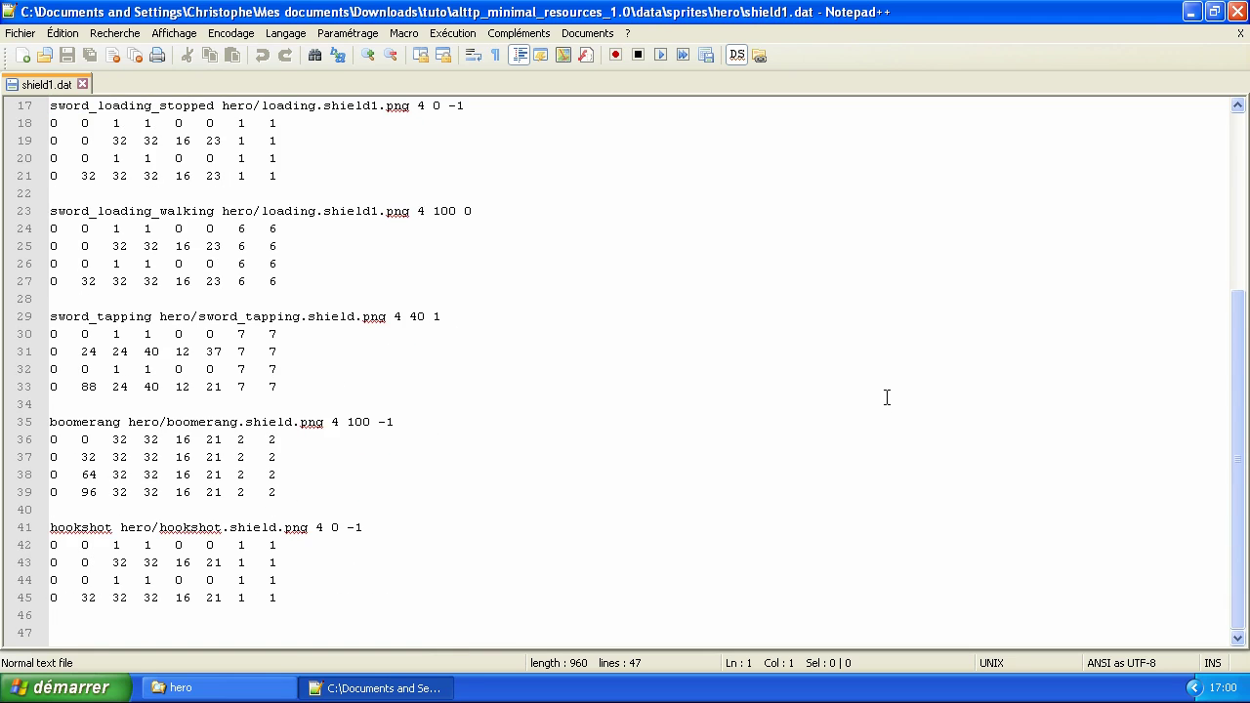
scroll(407, 449, up, 5)
click(382, 158)
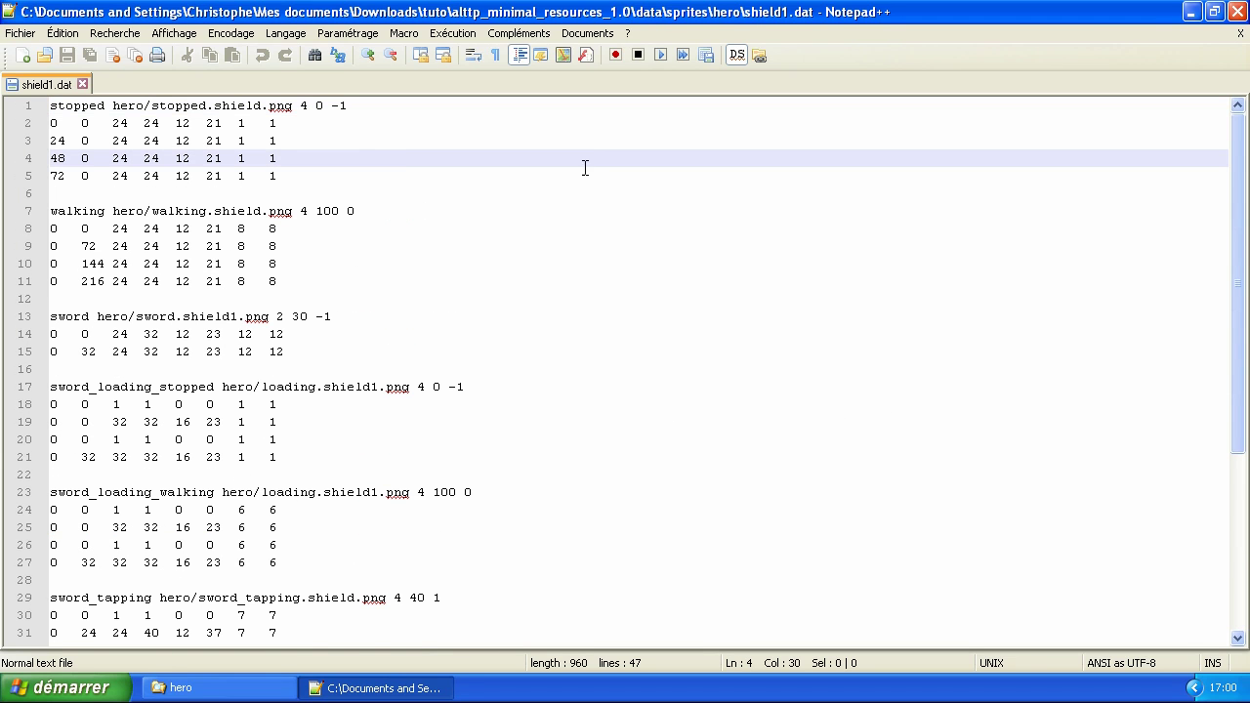
click(1237, 12)
- Collapse the resource pack's sprites folder and look through the .ogg files in its sounds folder
scroll(902, 396, up, 8)
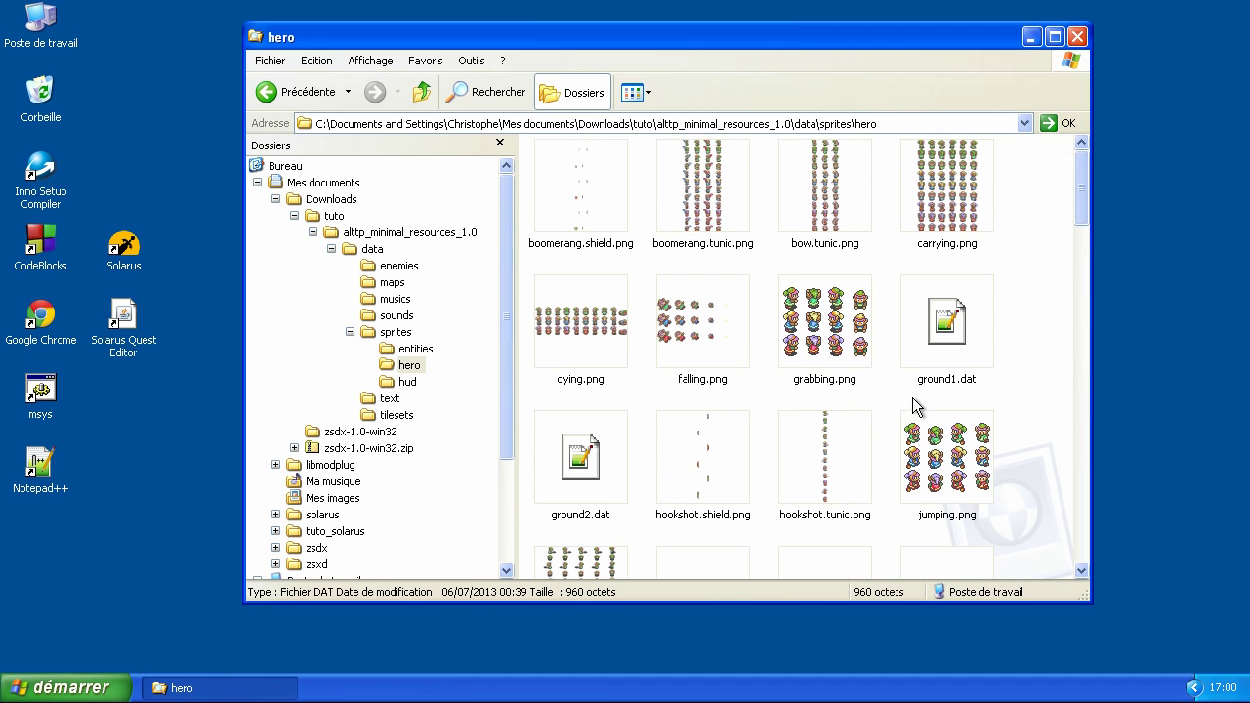
click(396, 332)
click(350, 331)
click(382, 320)
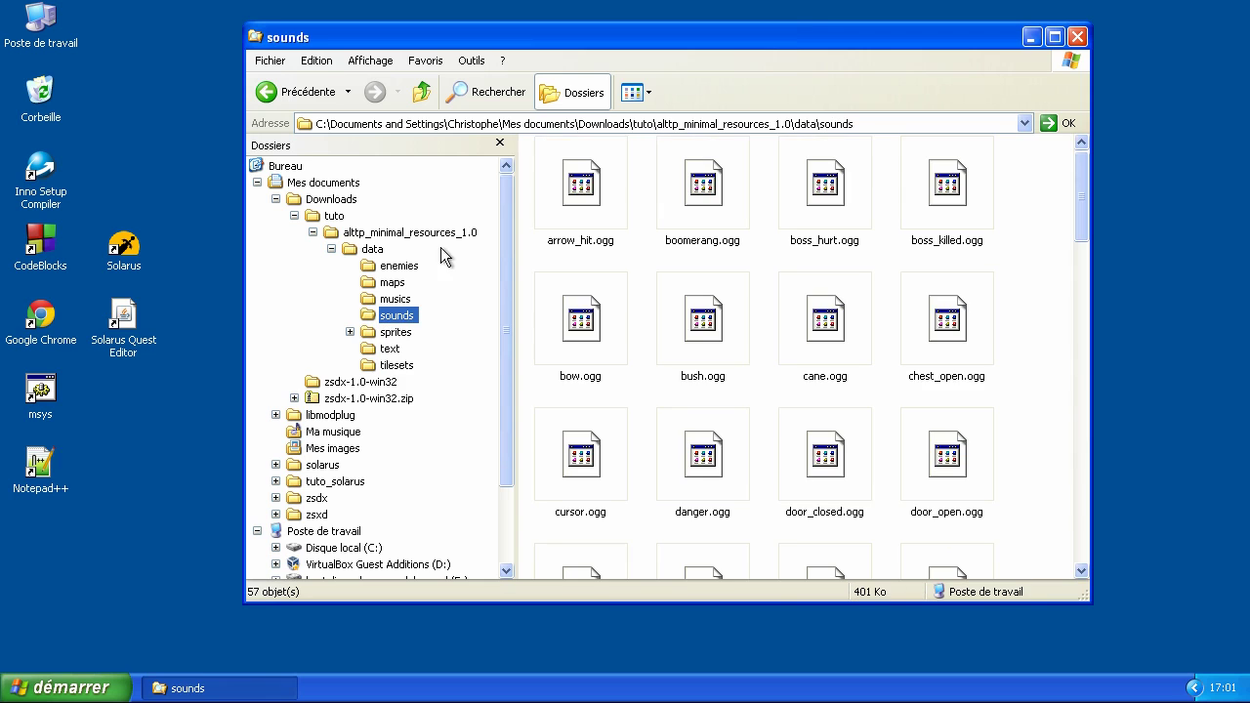
scroll(966, 332, down, 2)
click(1008, 278)
scroll(1008, 278, down, 15)
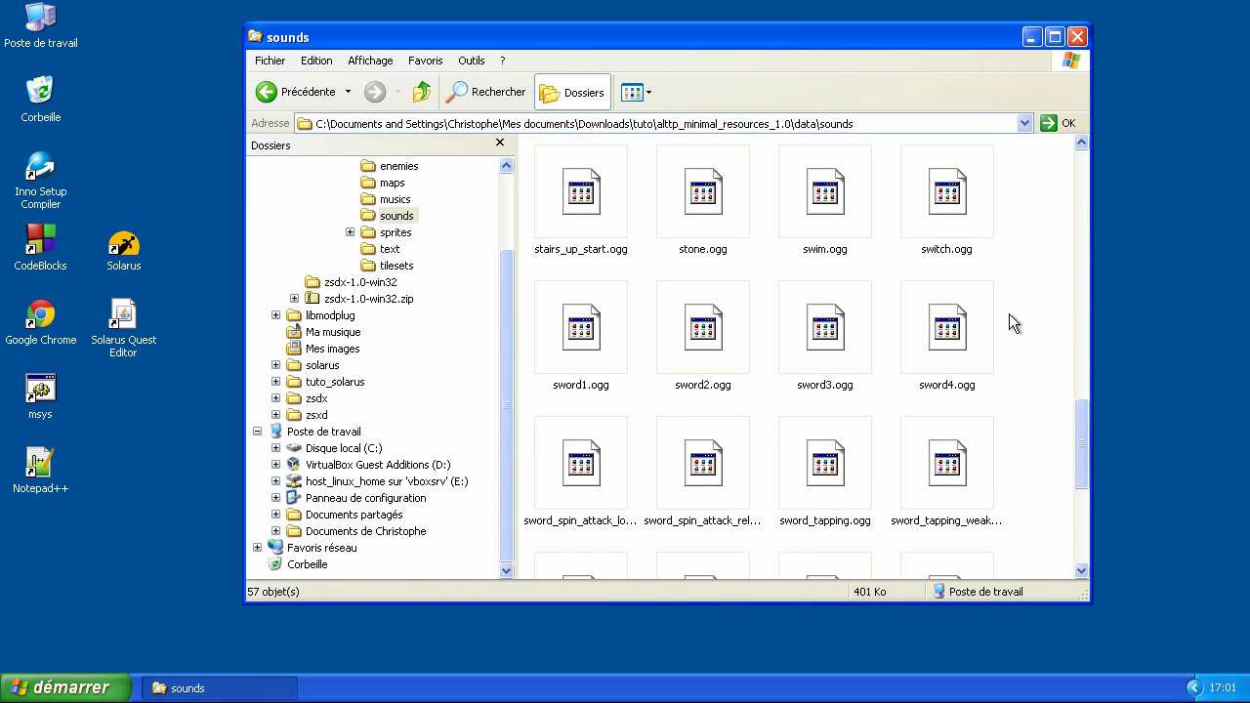
scroll(952, 528, up, 15)
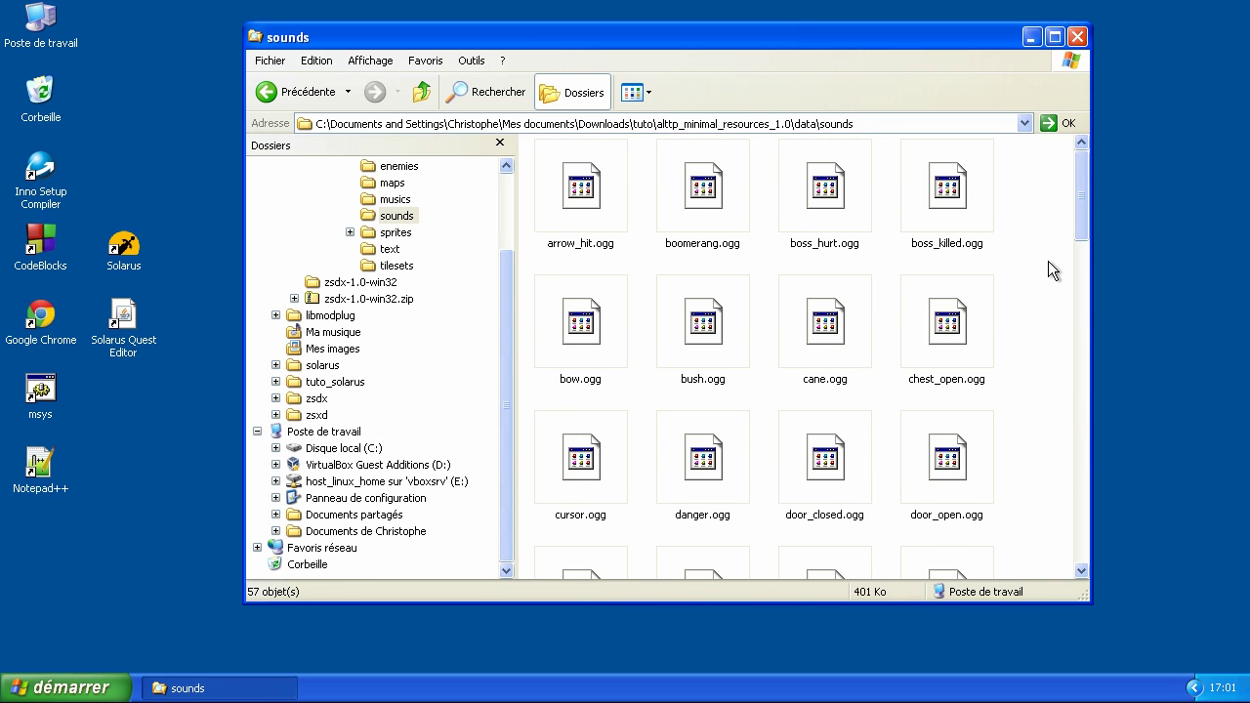
- Go back to the pack's data folder, reopen sounds and examine the sound file names, including hero_hurt.ogg
drag(510, 274, 510, 196)
click(436, 248)
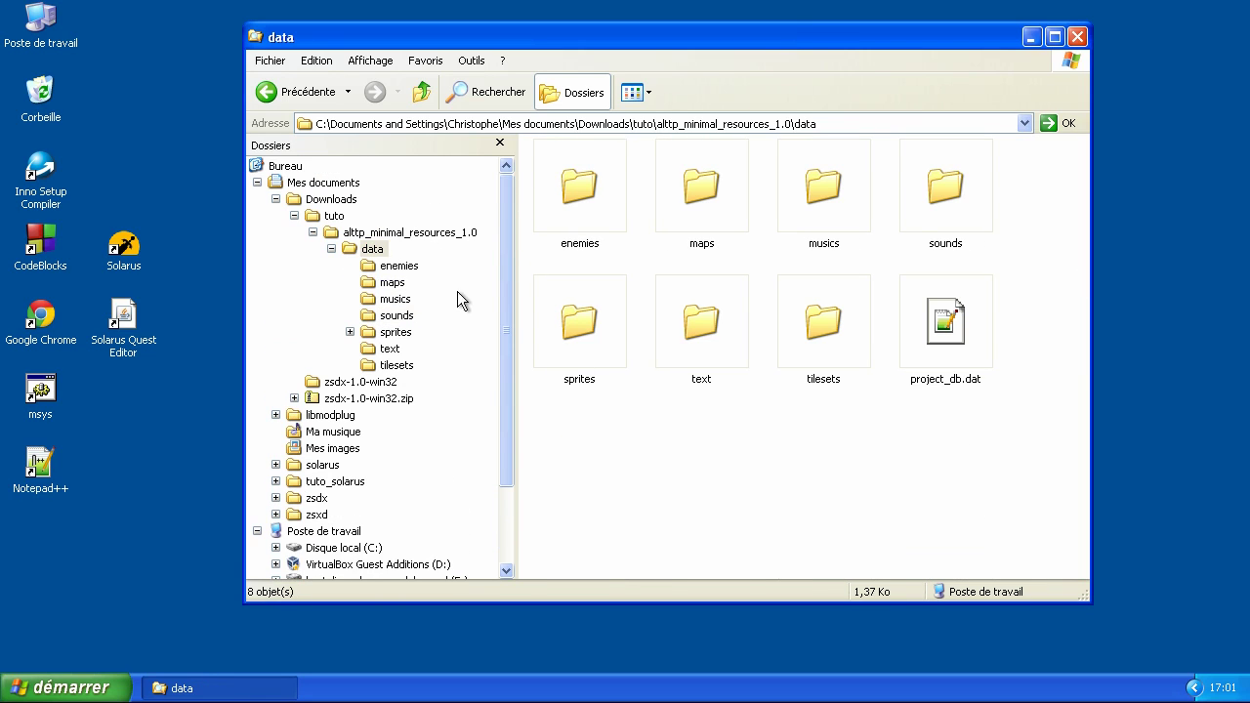
click(353, 252)
click(419, 318)
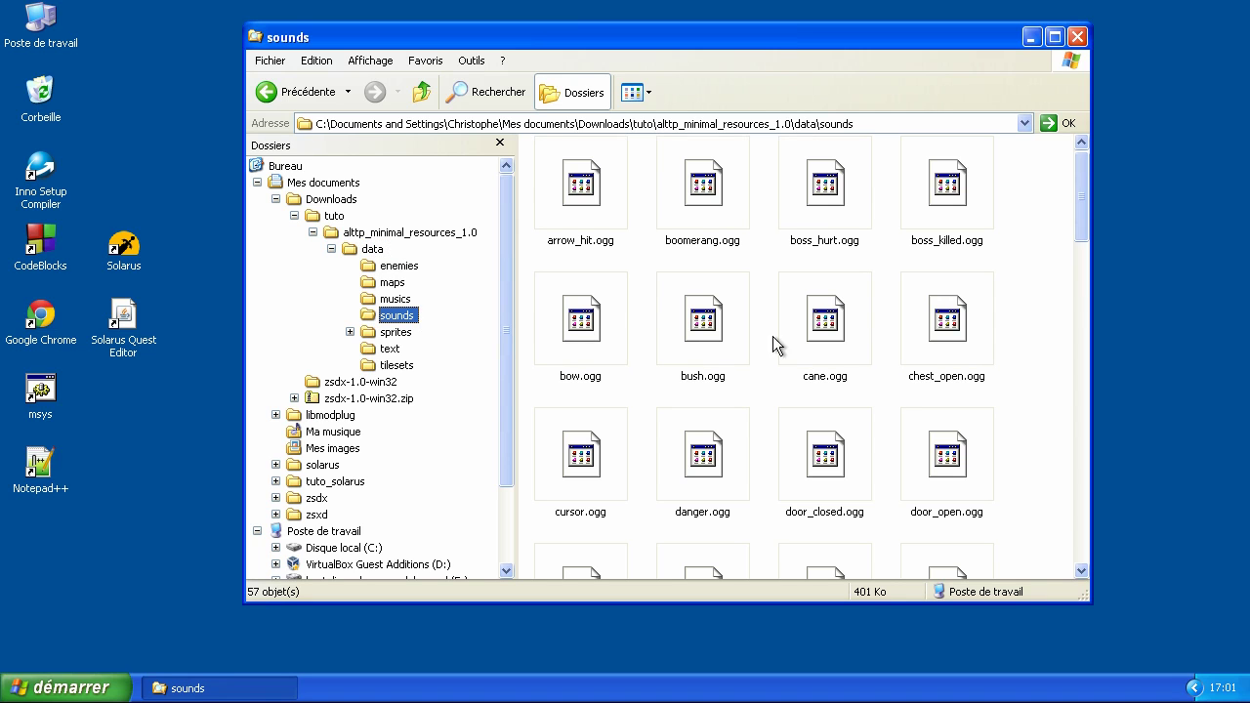
scroll(1030, 258, down, 10)
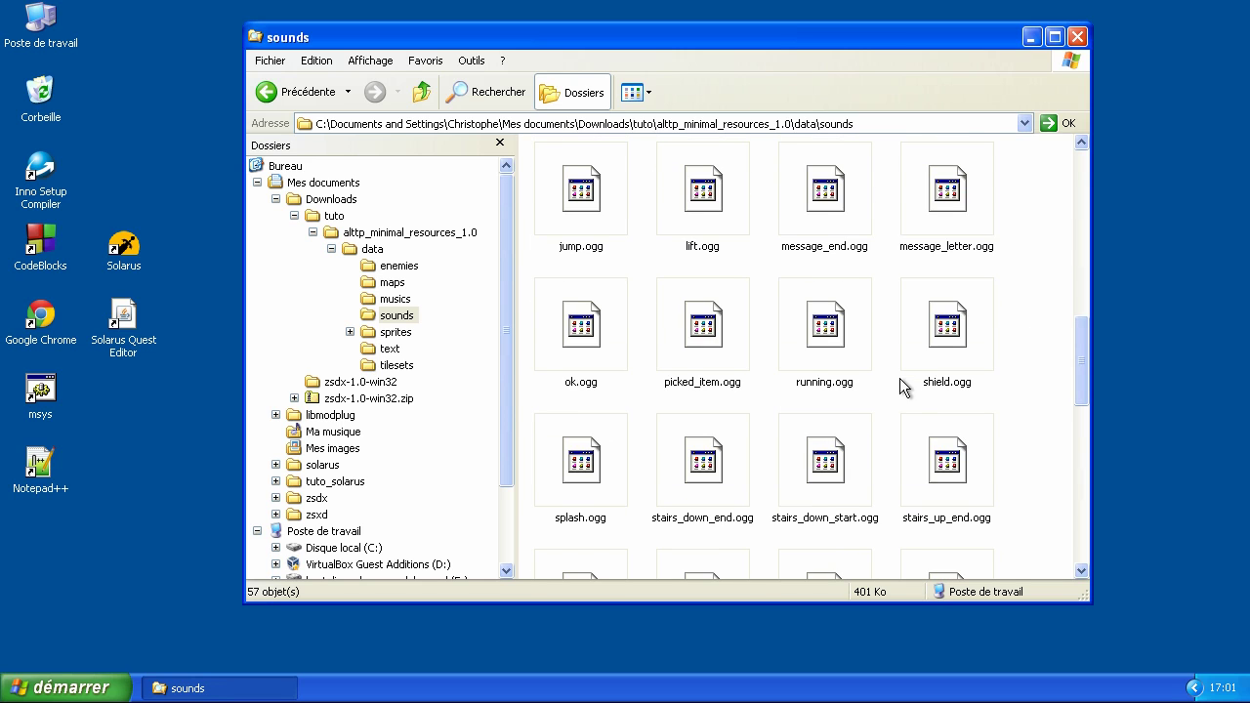
scroll(893, 379, up, 3)
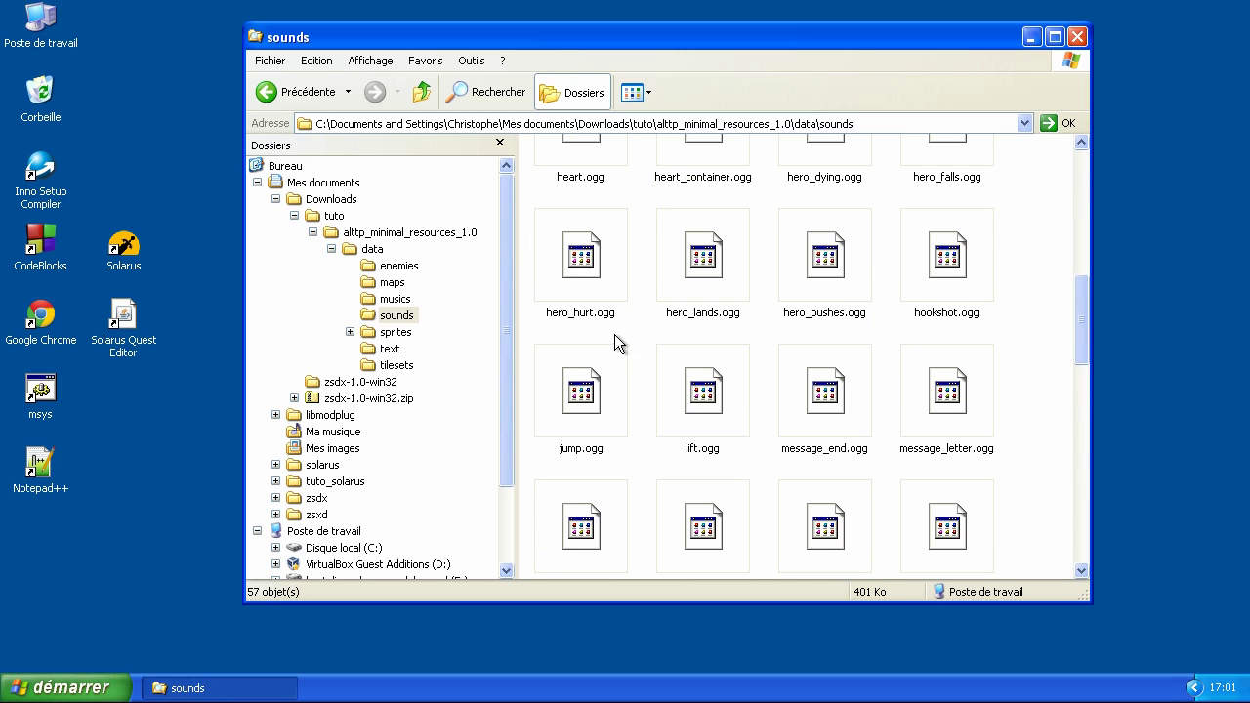
click(589, 320)
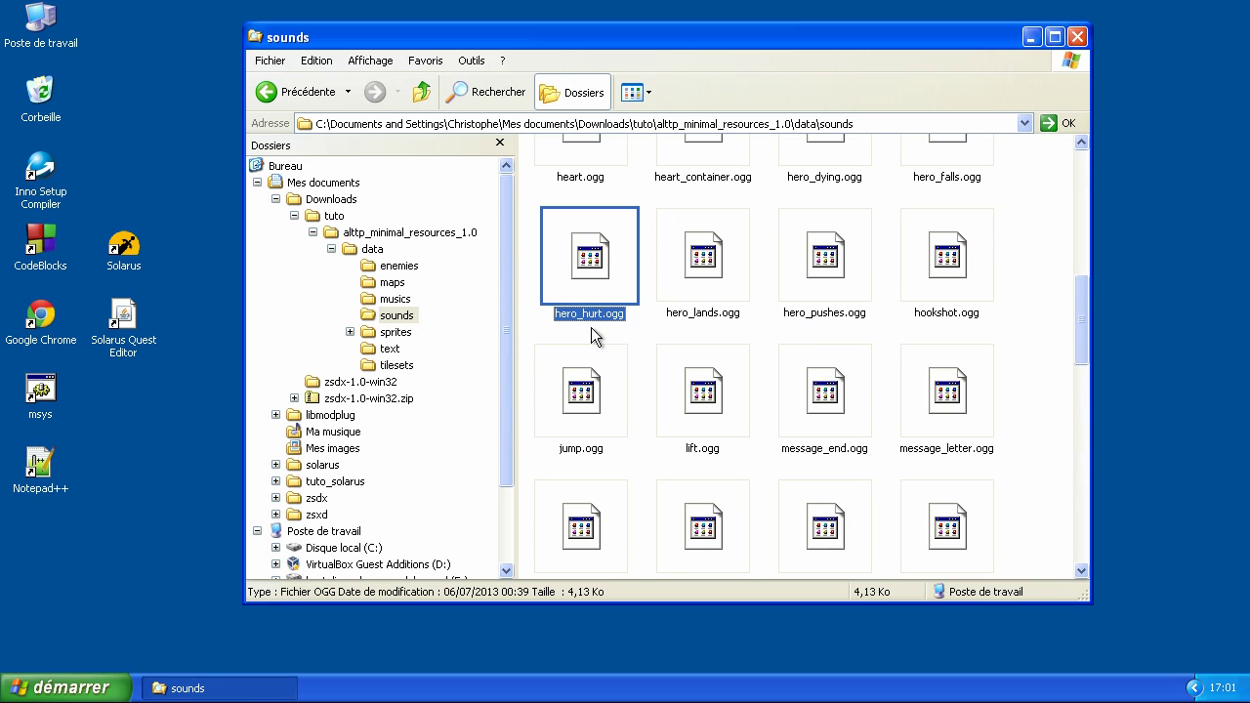
click(1036, 308)
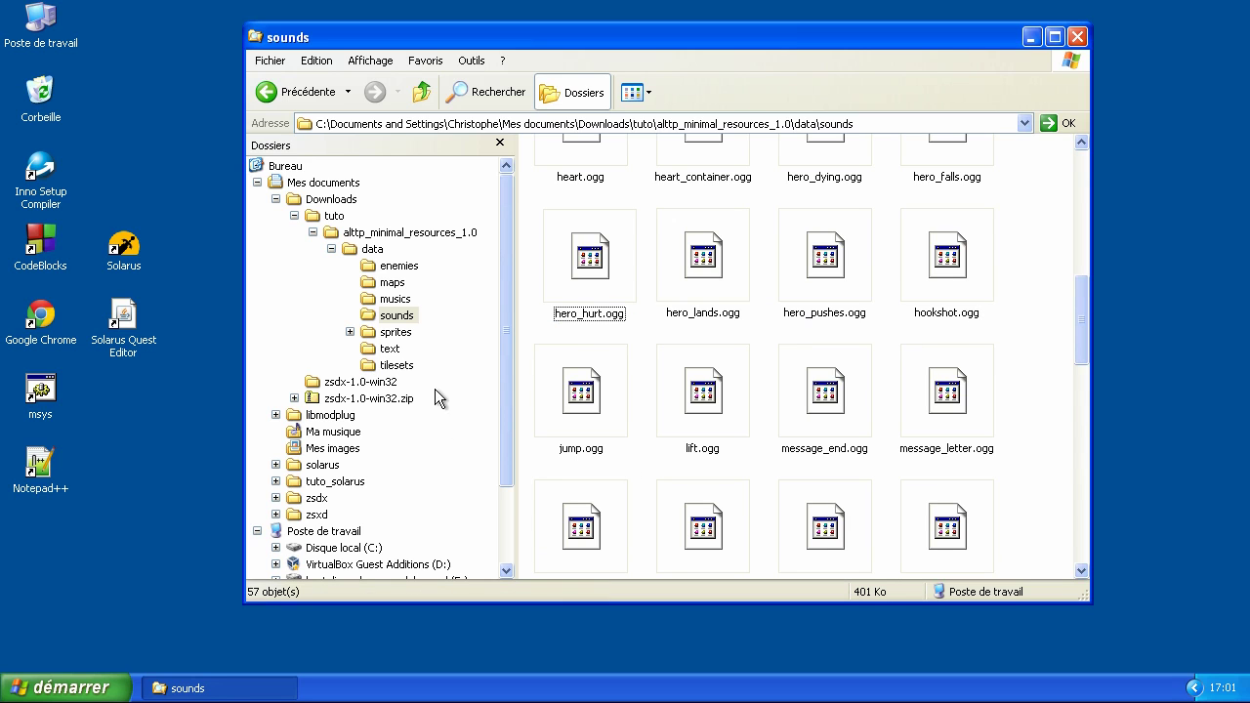
- Copy the data folder of alttp_minimal_resources_1.0 into the tuto_solarus folder, accepting replacement of all files with the same name
click(395, 248)
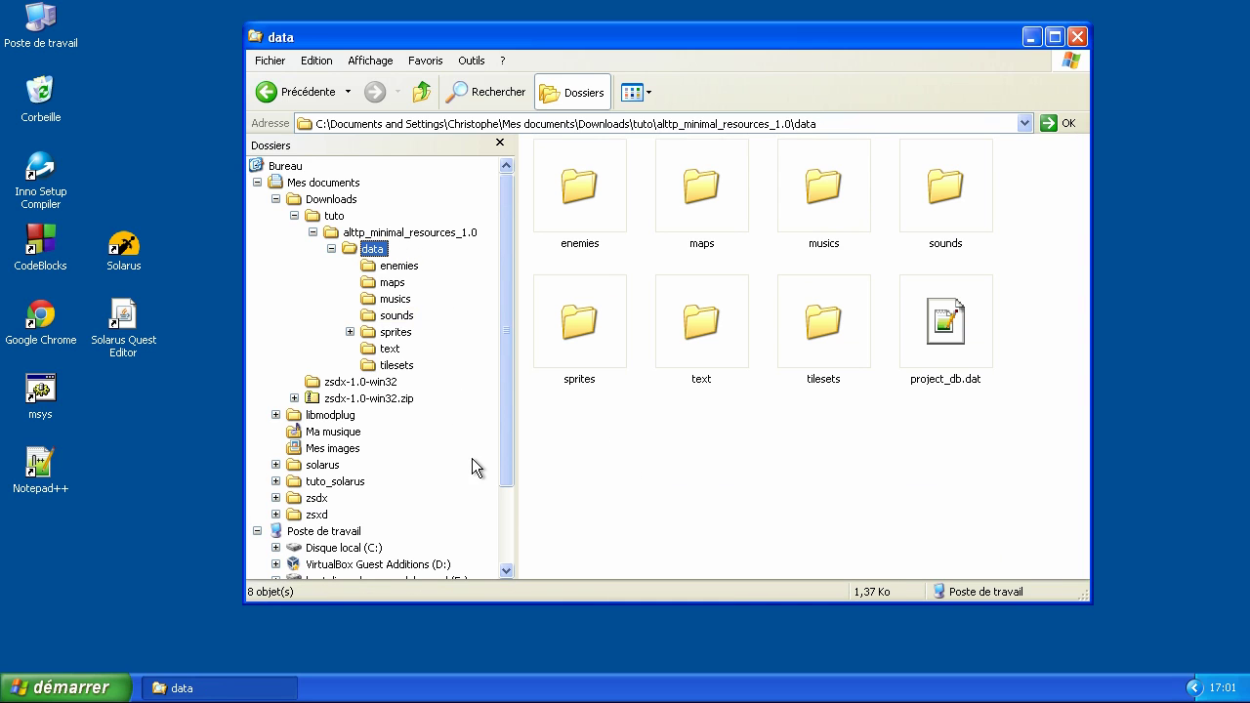
scroll(476, 467, down, 2)
click(276, 382)
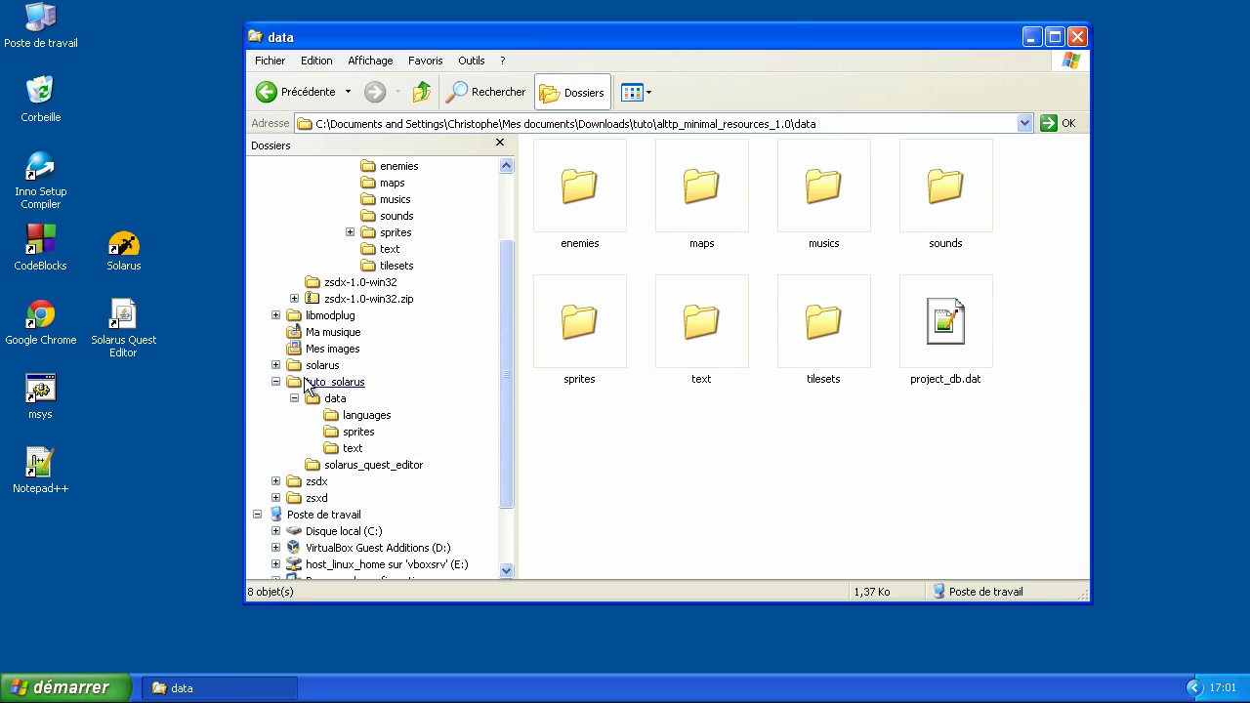
click(305, 382)
scroll(414, 353, up, 1)
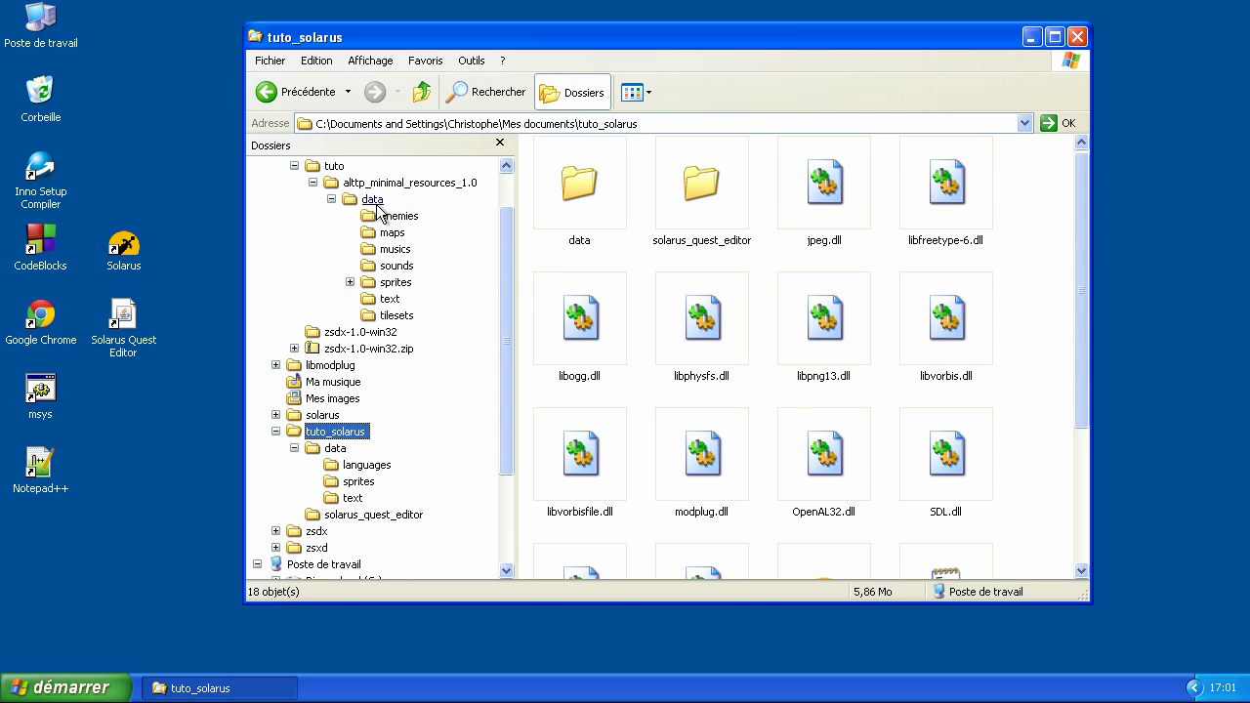
drag(392, 232, 359, 441)
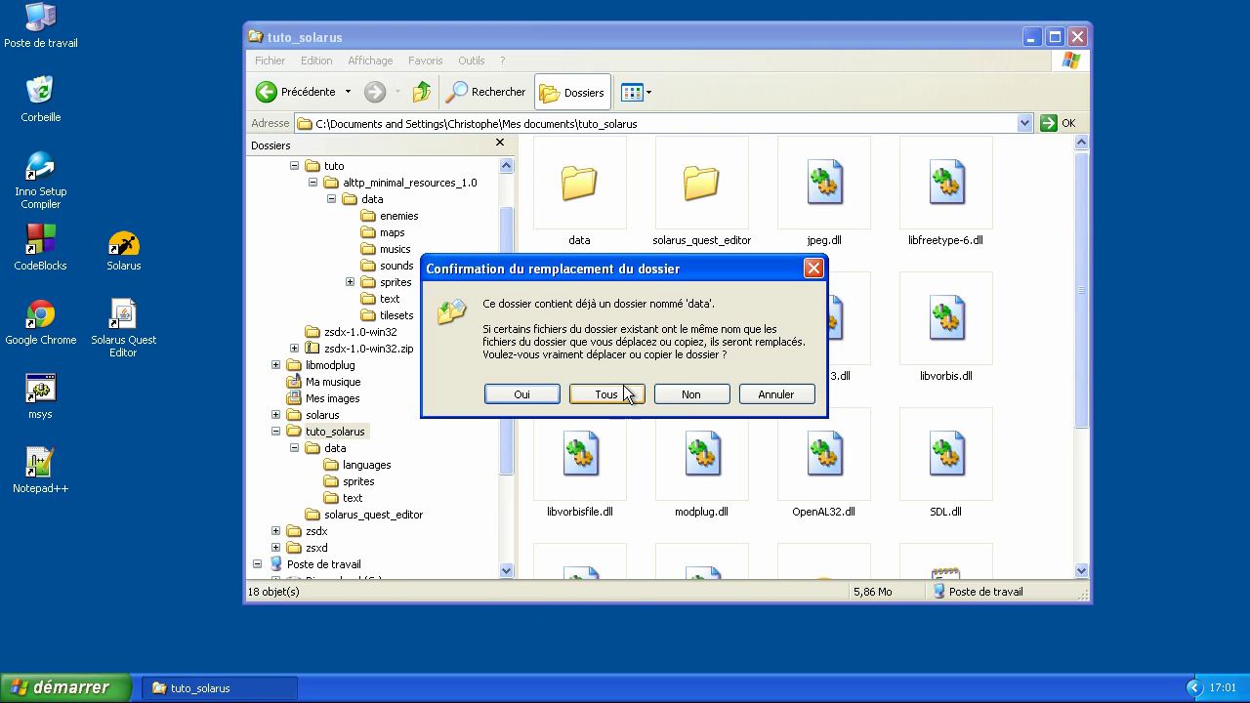
click(606, 393)
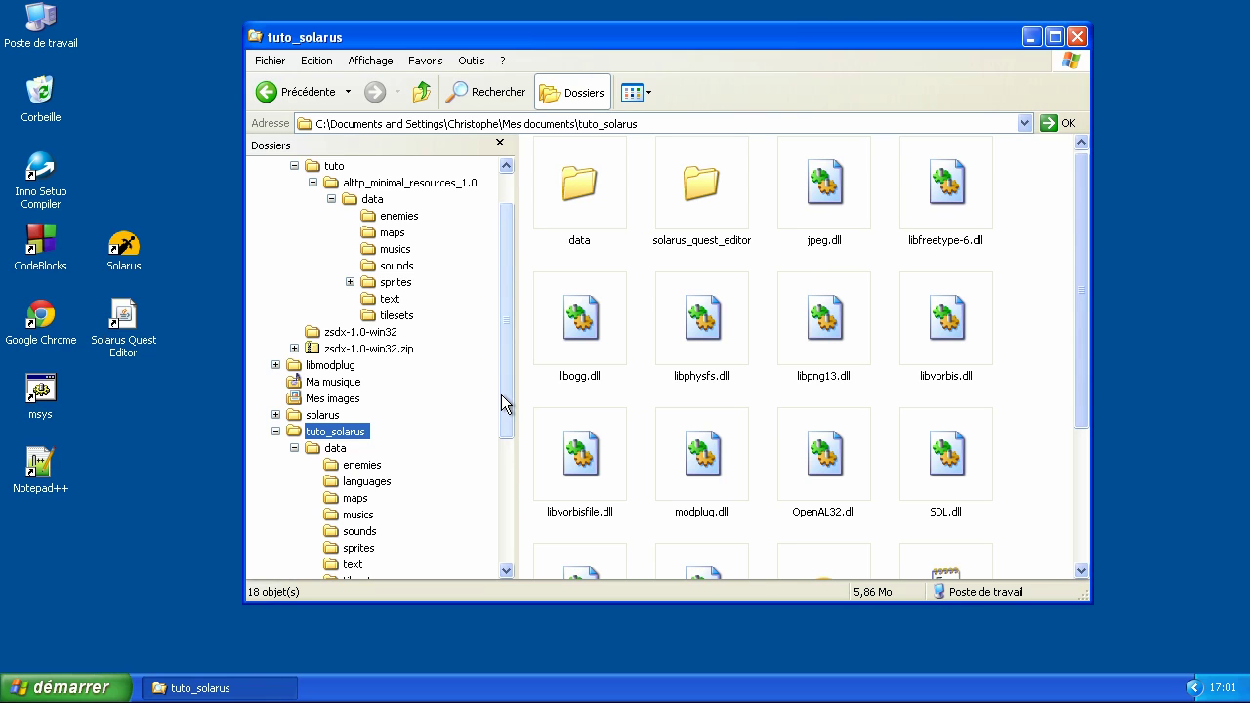
- Remove the enemies folder from tuto_solarus's data folder and check the copied maps, musics and sounds folders
drag(505, 399, 515, 475)
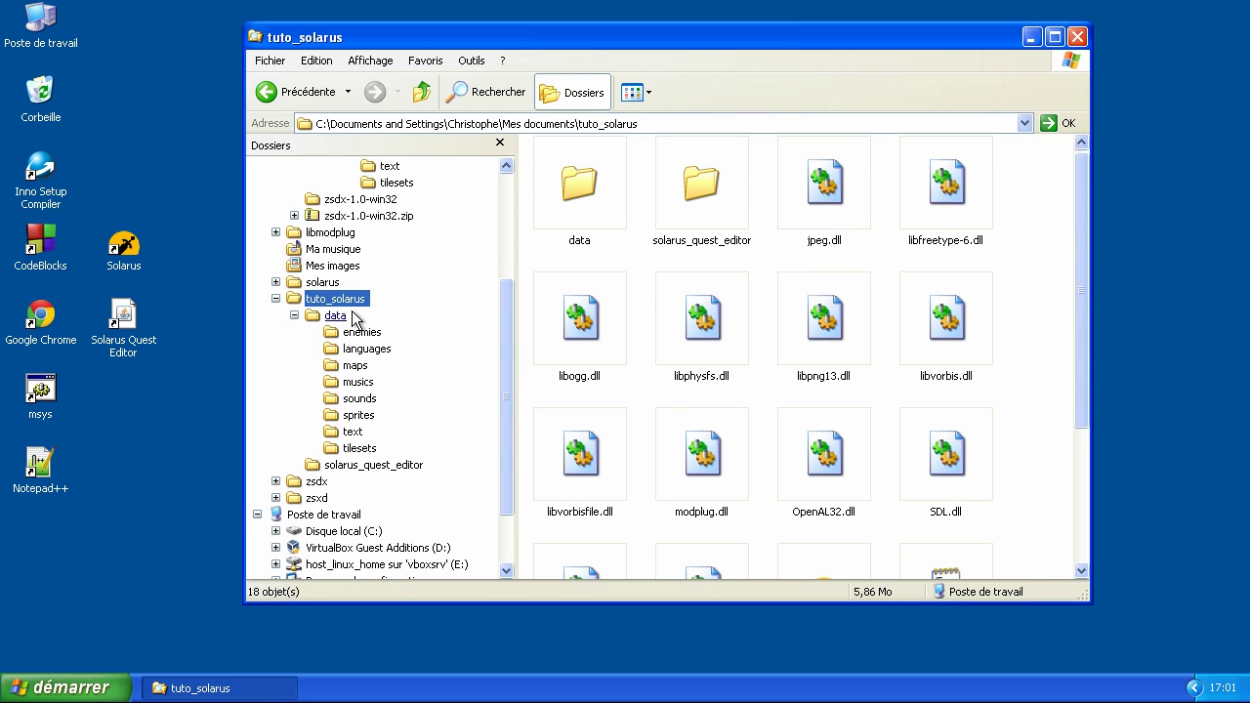
click(354, 317)
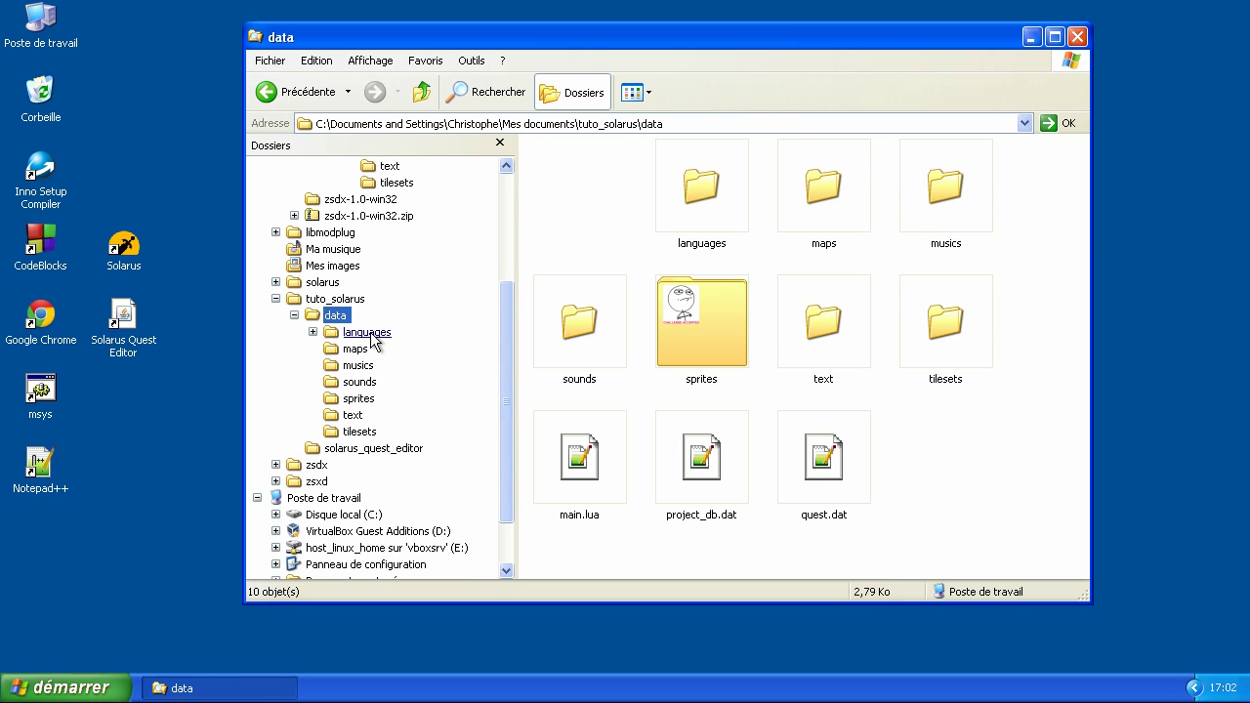
click(354, 349)
click(364, 366)
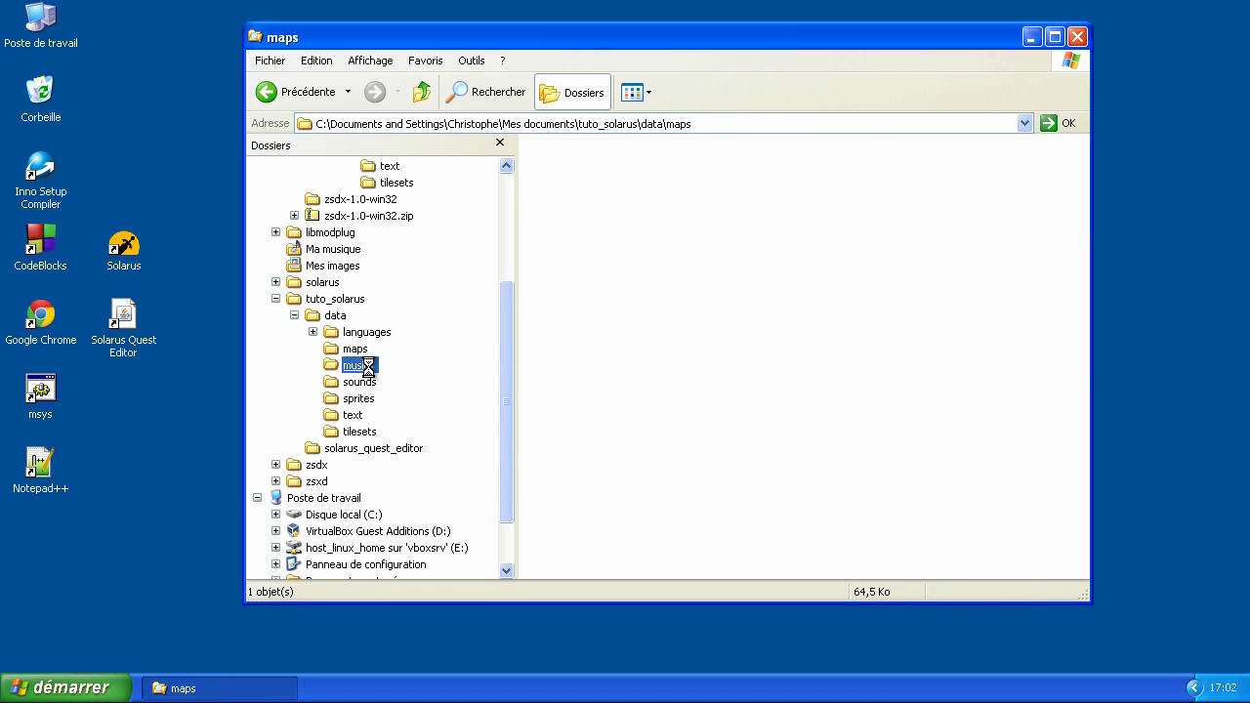
click(357, 351)
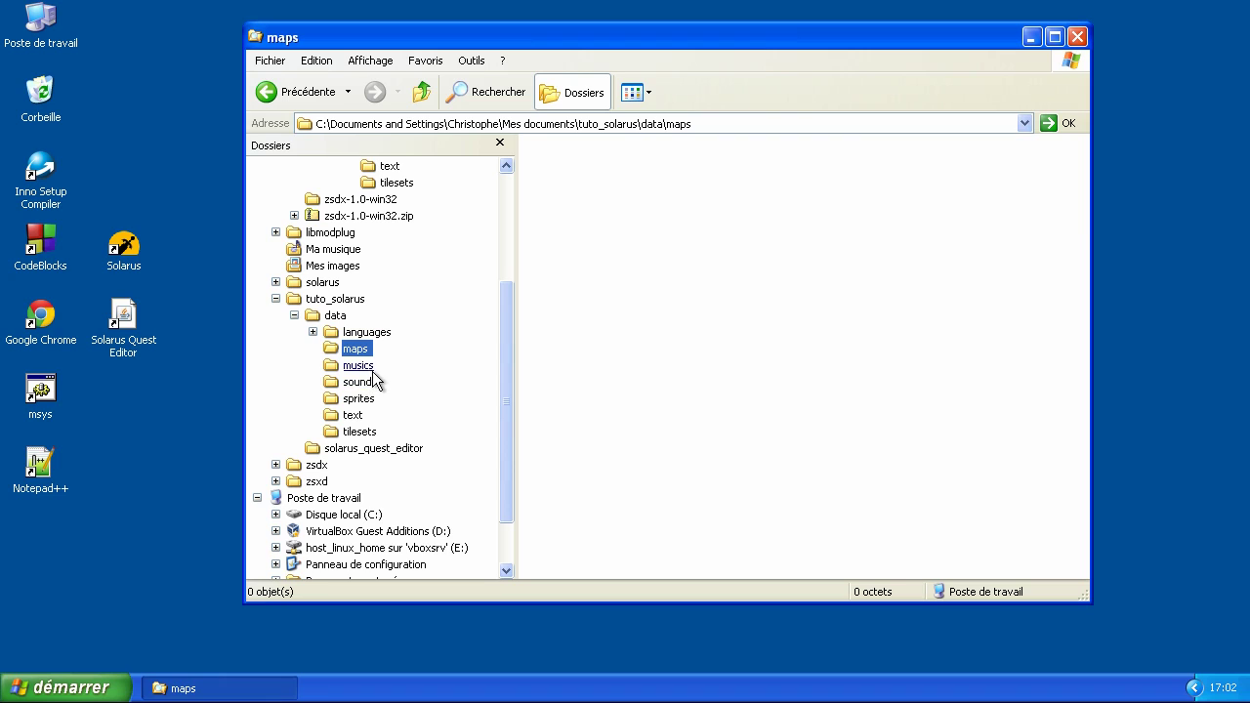
click(361, 366)
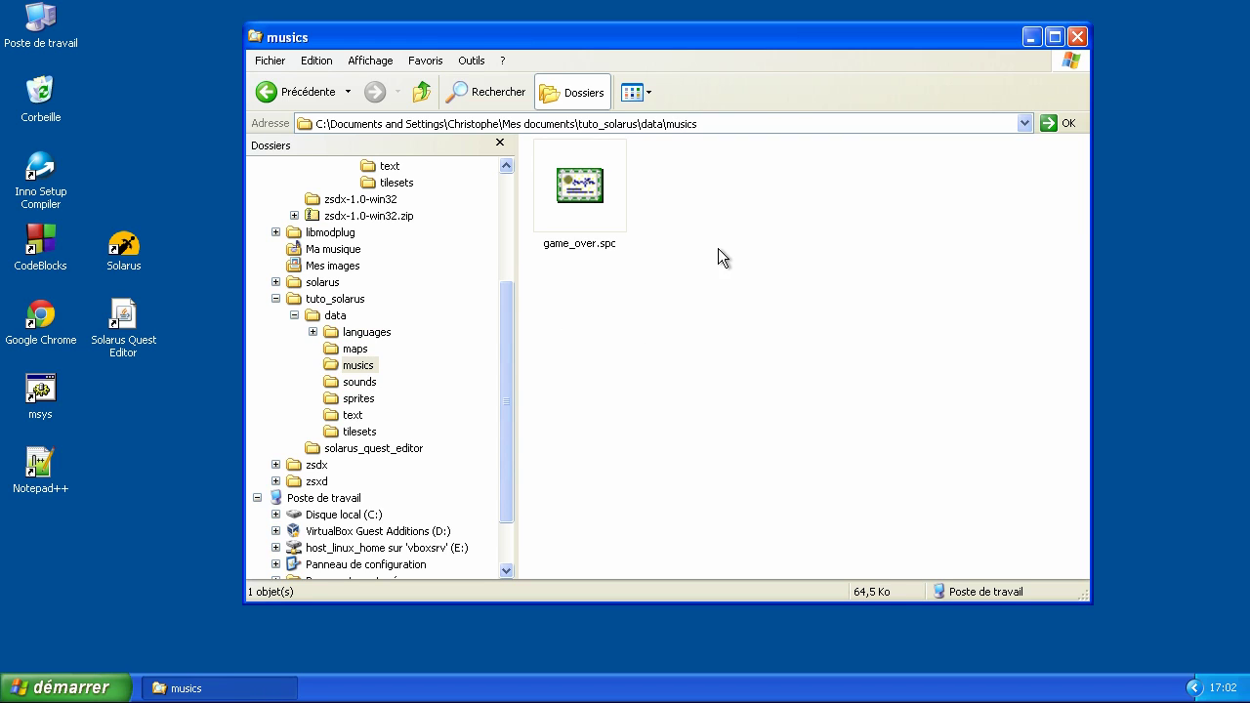
drag(670, 420, 851, 494)
drag(514, 375, 514, 386)
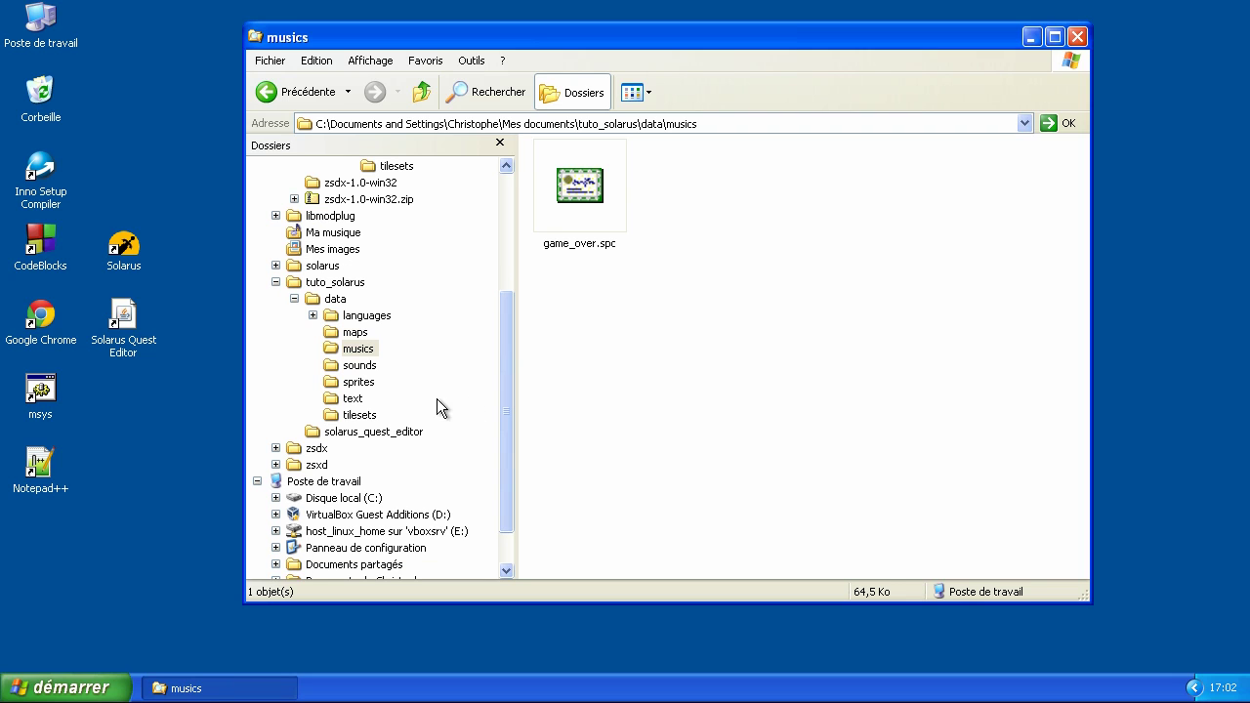
click(366, 365)
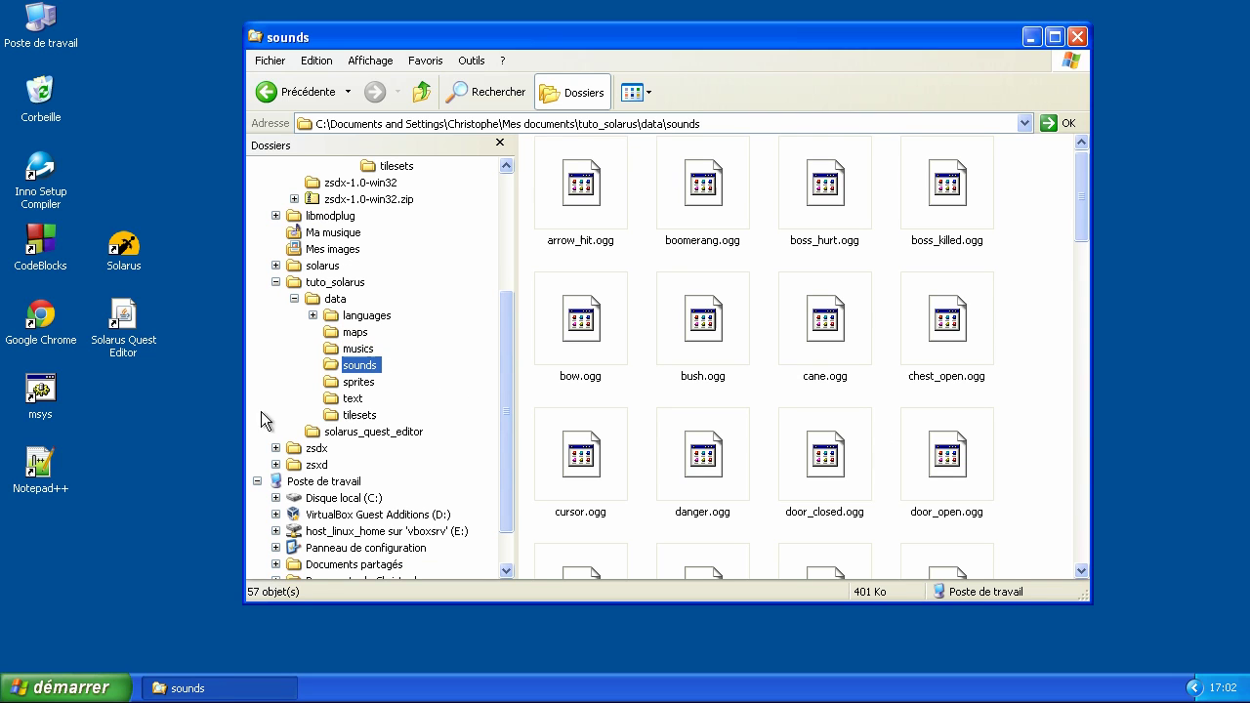
- Return to the tuto_solarus folder and list its contents in the detailed view
click(335, 299)
click(334, 282)
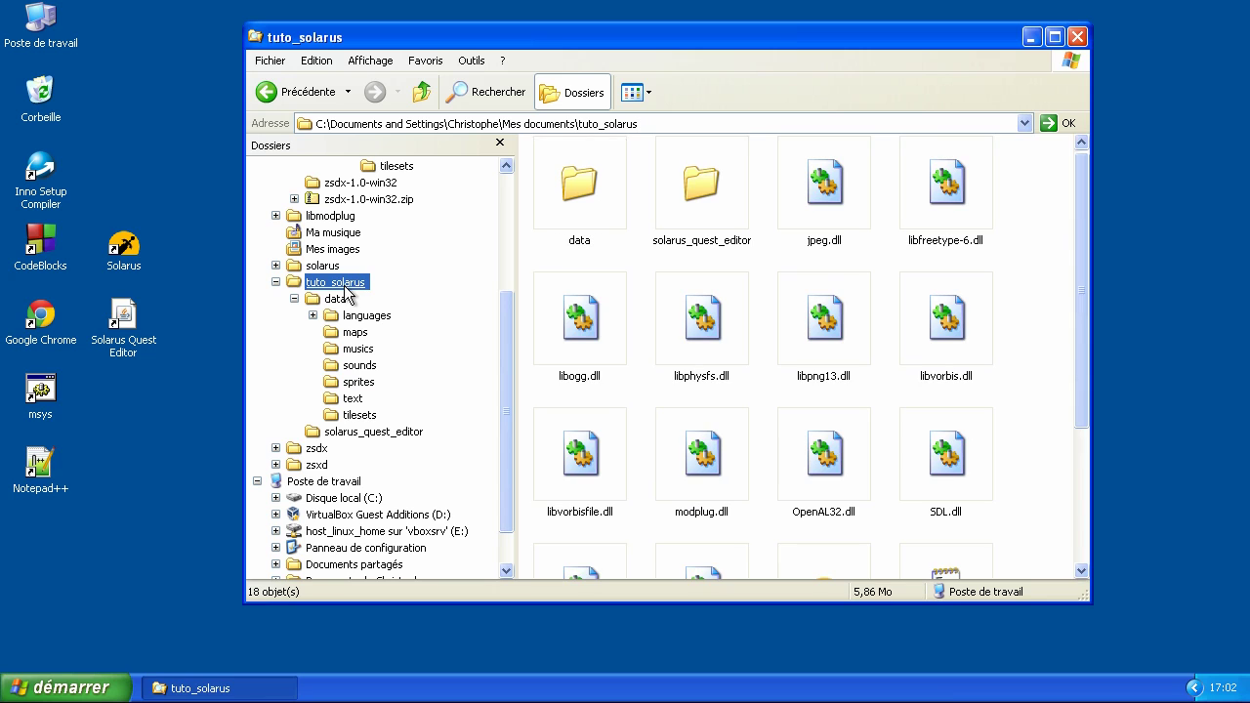
click(632, 93)
click(695, 192)
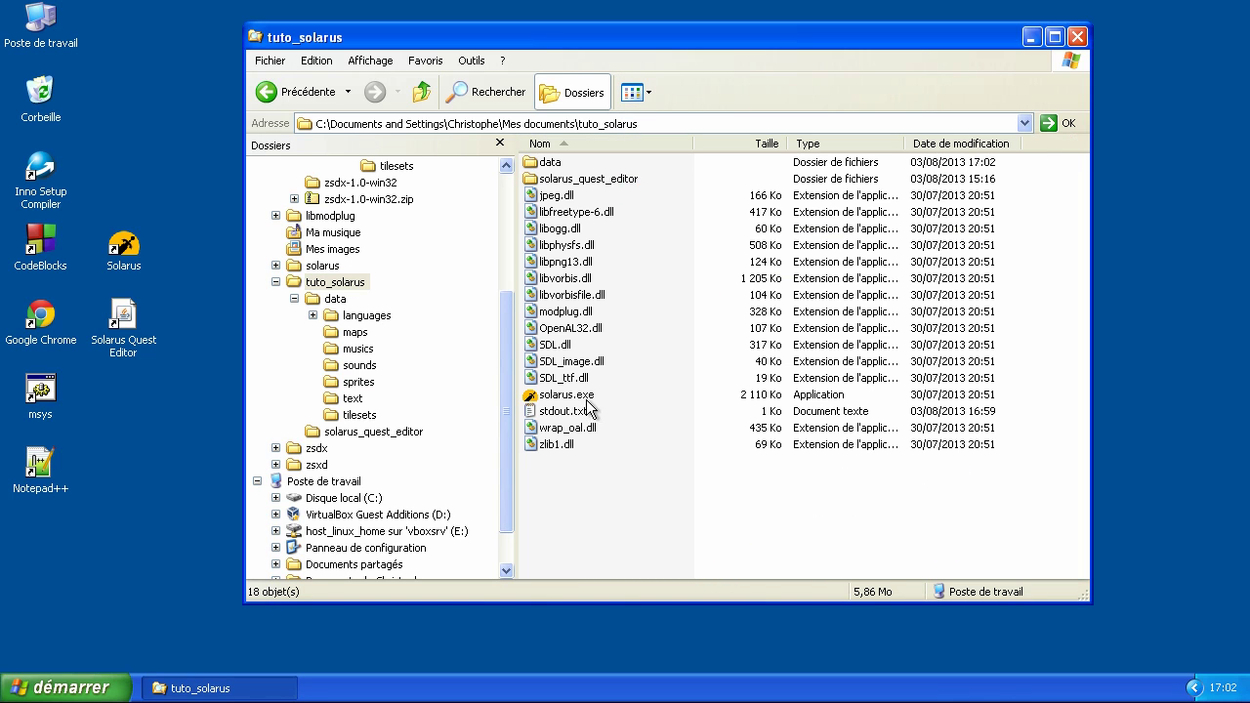
- Launch Solarus Quest Editor, select tuto_solarus in the project root directory chooser, and cancel the chooser
click(108, 349)
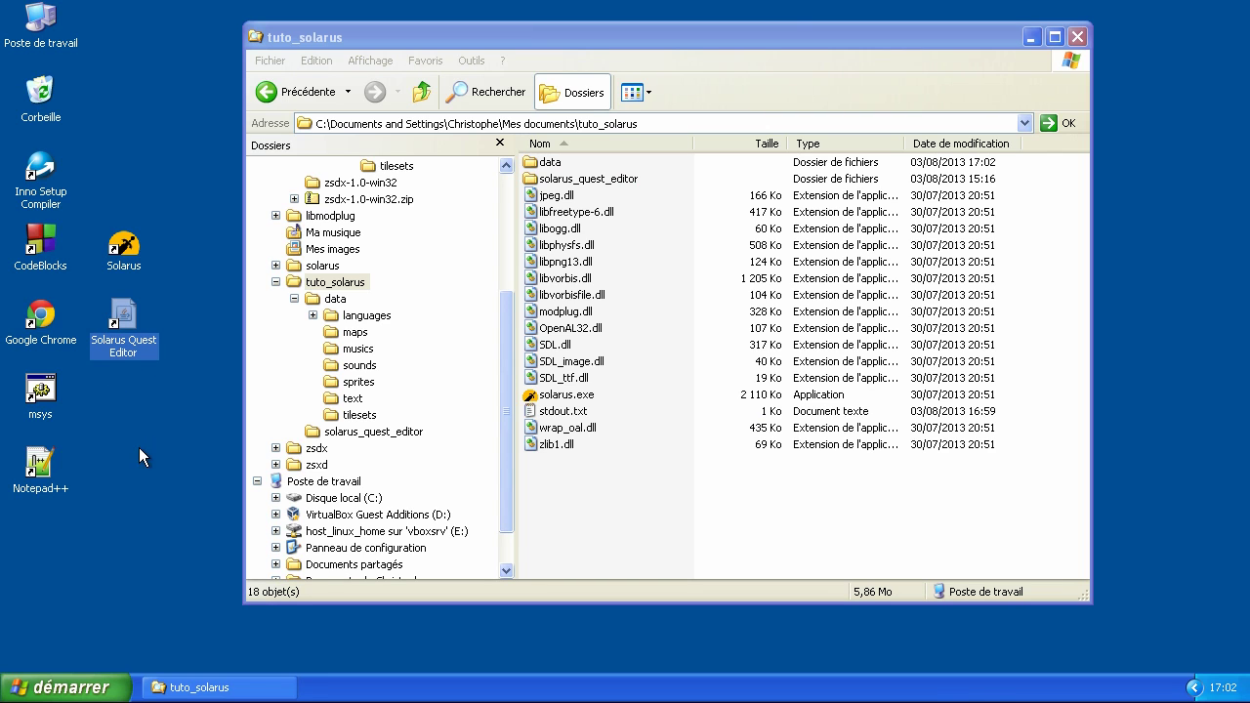
click(469, 289)
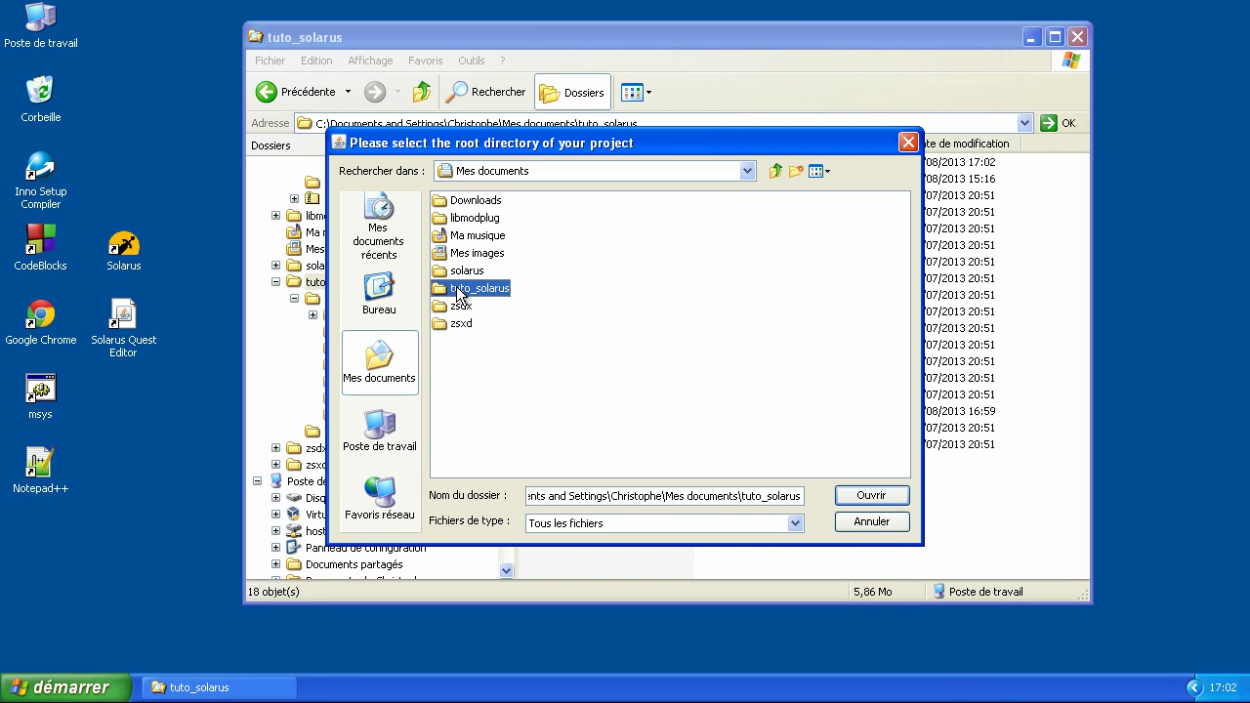
click(872, 521)
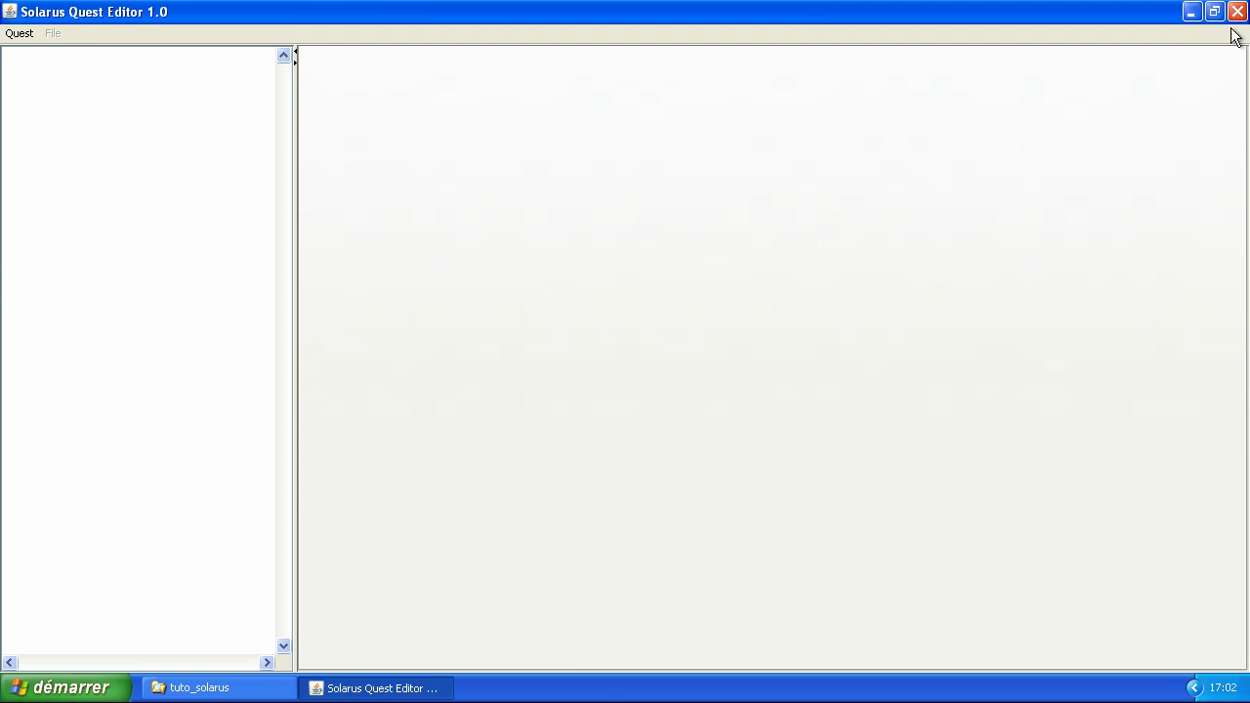
- Close Solarus Quest Editor and open the properties of its desktop shortcut
click(1236, 11)
right_click(133, 338)
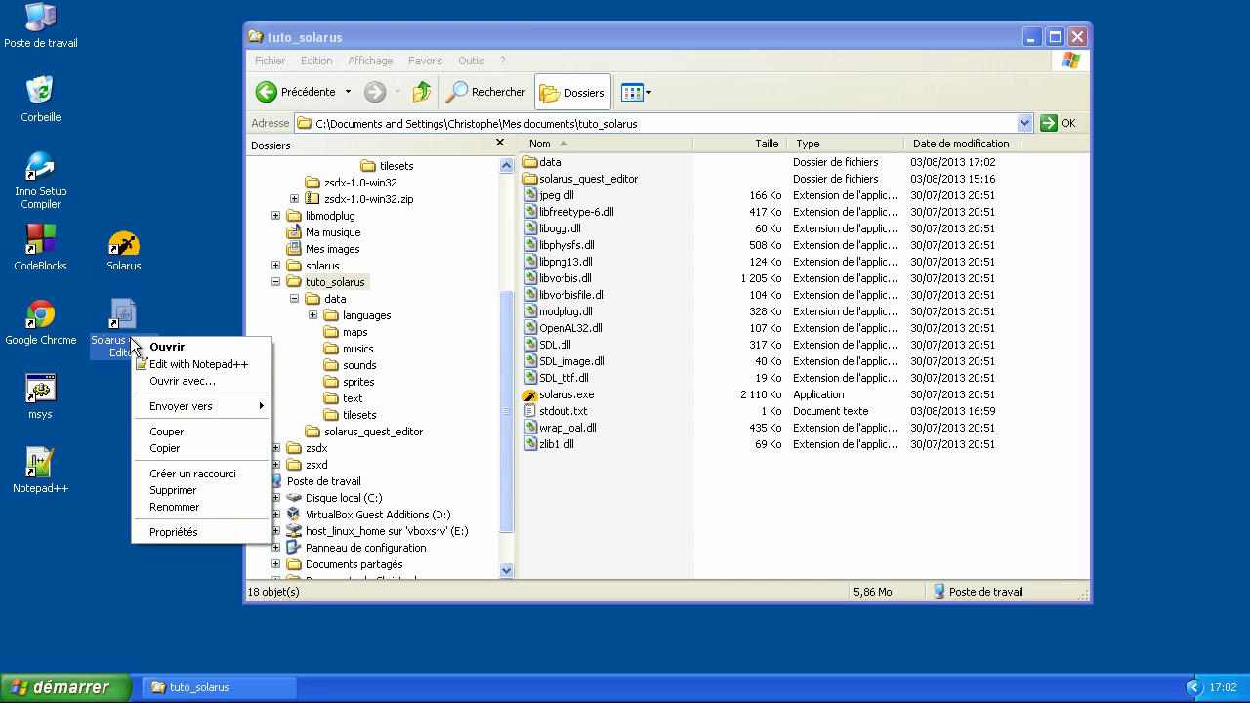
click(234, 532)
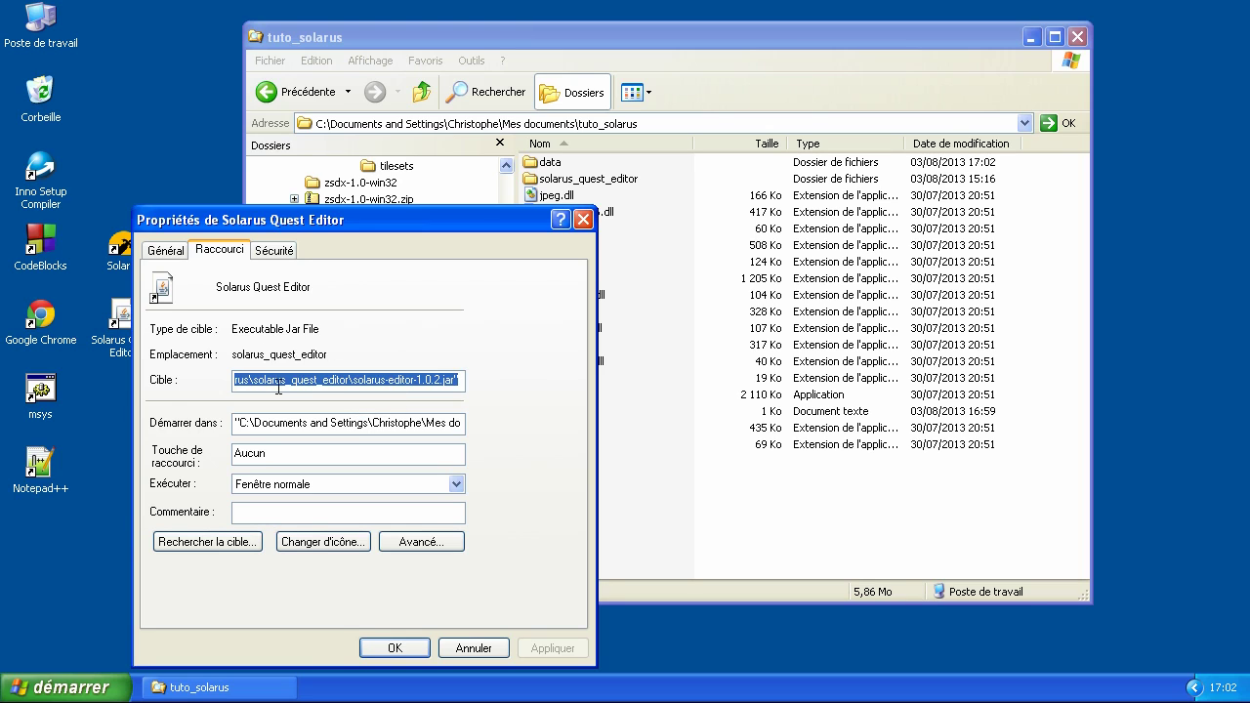
- Copy the solarus-editor-1.0.2.jar path, without its closing quotation mark, from the shortcut's target
click(274, 382)
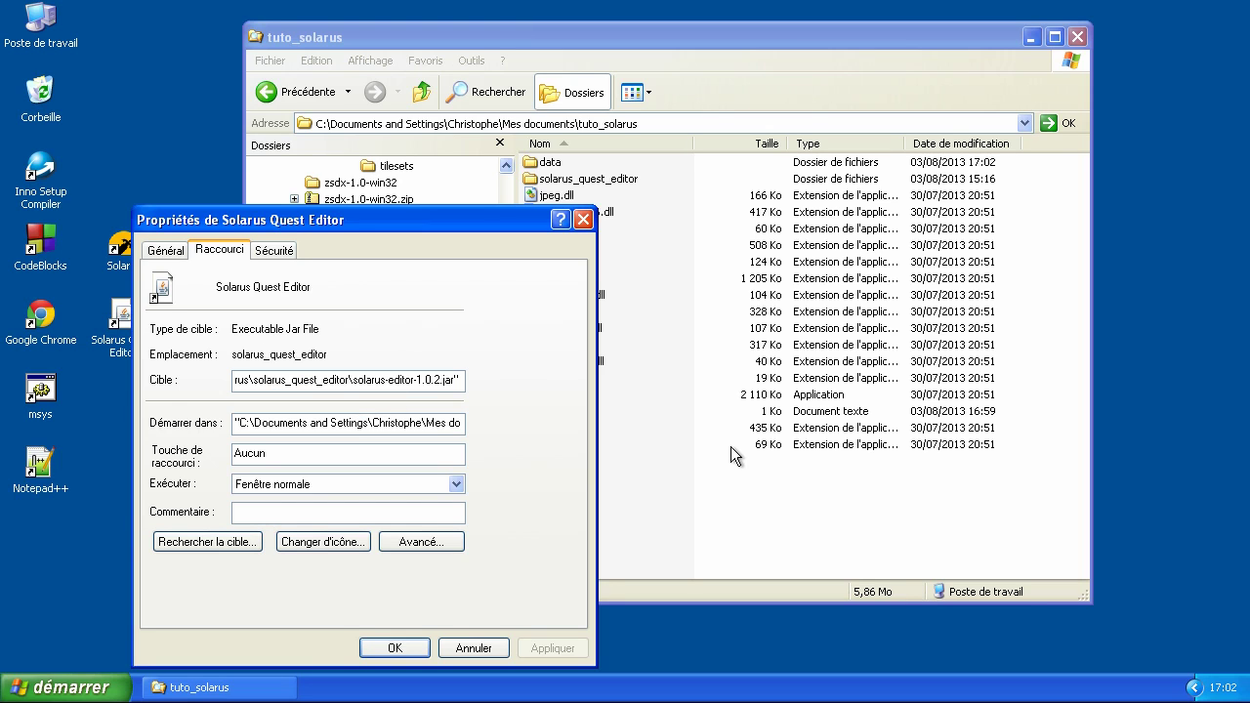
key(Home)
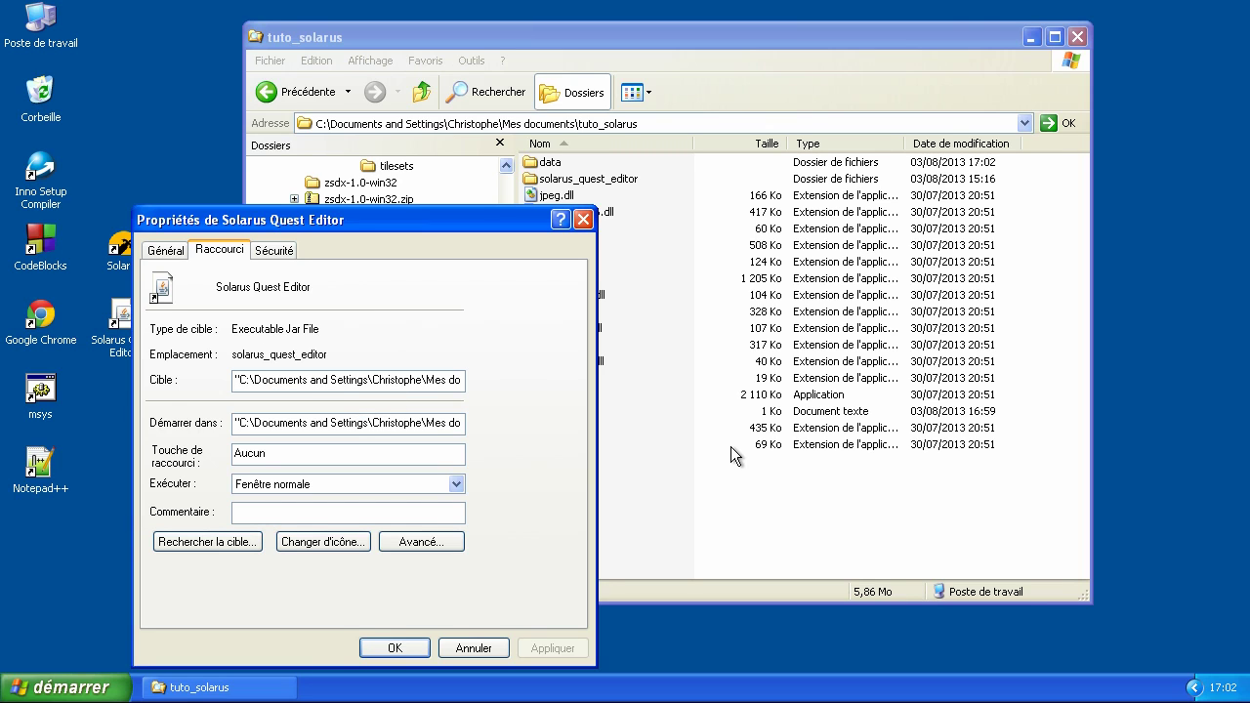
key(ctrl+shift+Right)
key(ctrl+shift+Right)
key(ctrl+shift+Right)
key(ctrl+shift+Right)
key(ctrl+shift+Right)
key(ctrl+shift+Right)
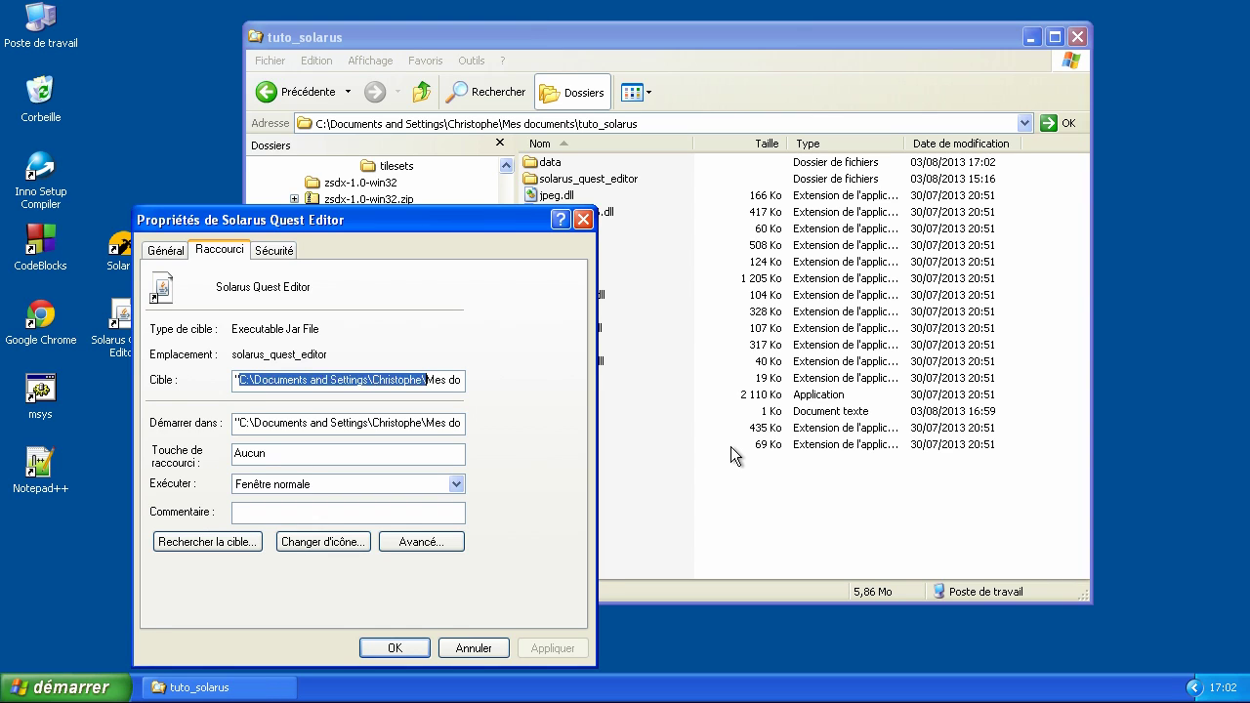
key(Right)
key(Home)
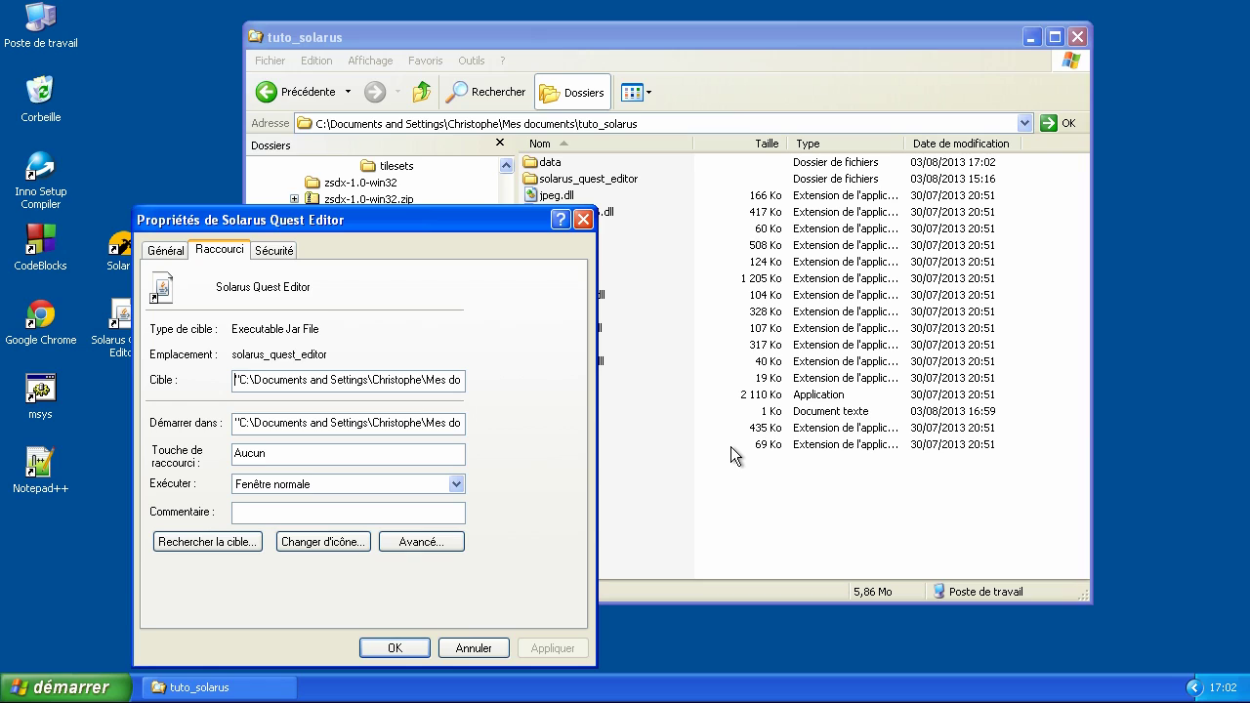
key(ctrl+shift+Right)
key(ctrl+shift+Right)
key(ctrl+shift+Right)
key(ctrl+shift+Right)
key(ctrl+shift+Right)
key(ctrl+shift+Right)
key(ctrl+shift+Right)
key(ctrl+shift+Right)
key(ctrl+shift+Right)
key(ctrl+shift+Right)
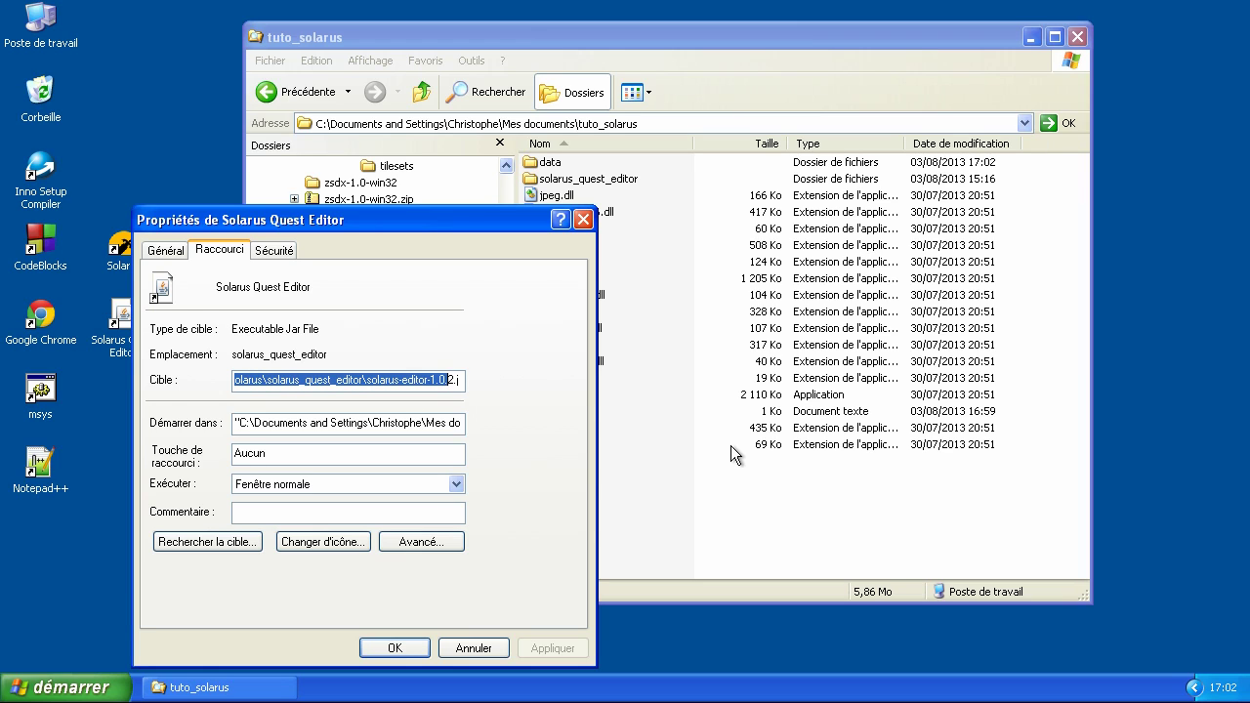
key(ctrl+shift+Right)
key(ctrl+shift+Right)
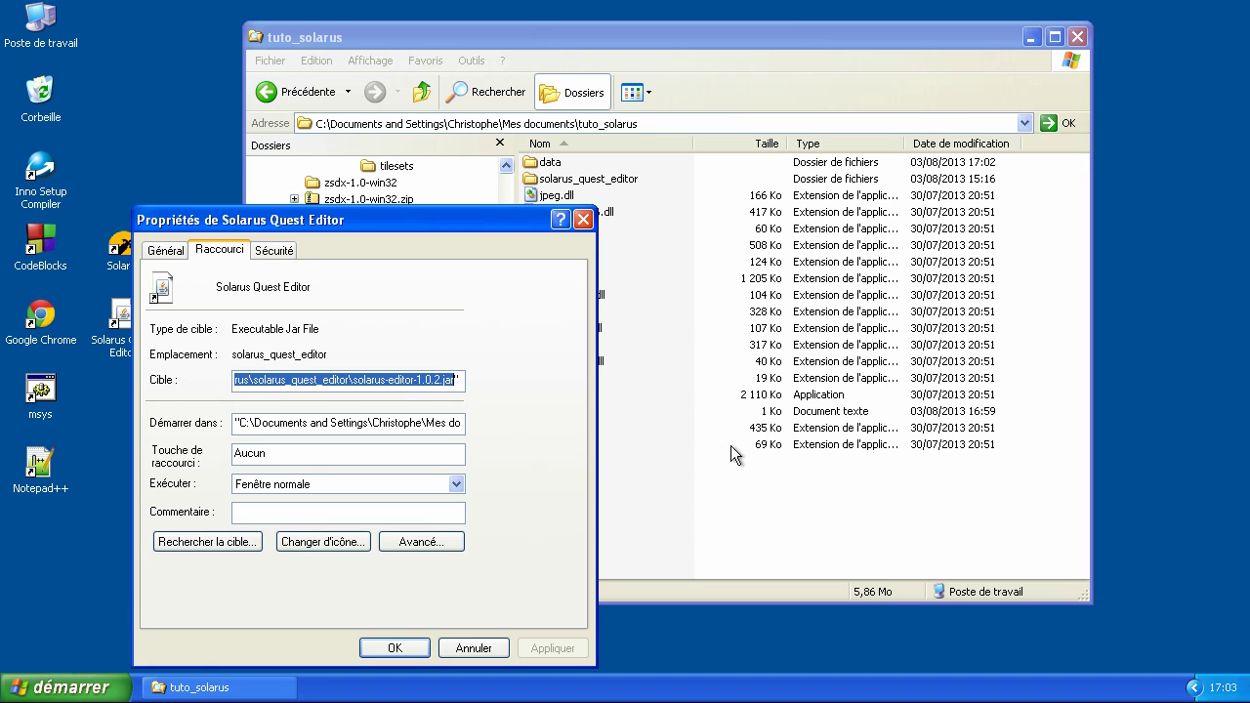
- Append the full tuto_solarus folder path in quotation marks as an argument after the jar path in the shortcut's target
key(End)
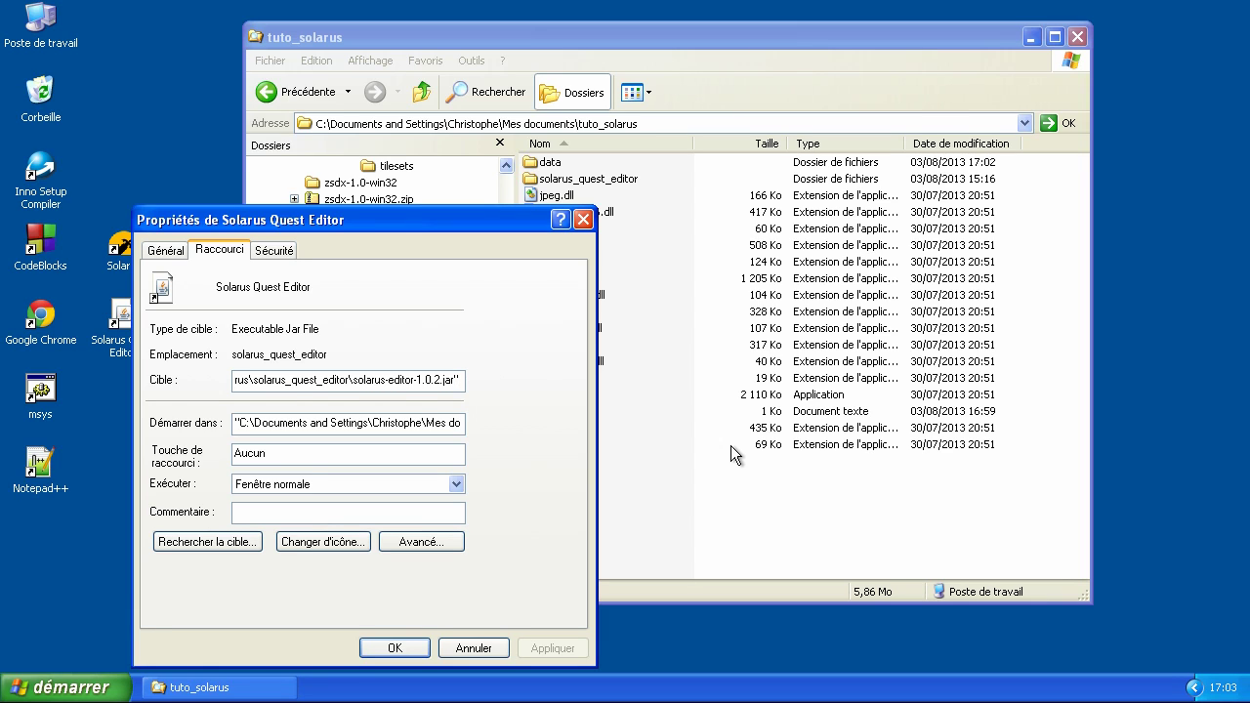
text(")
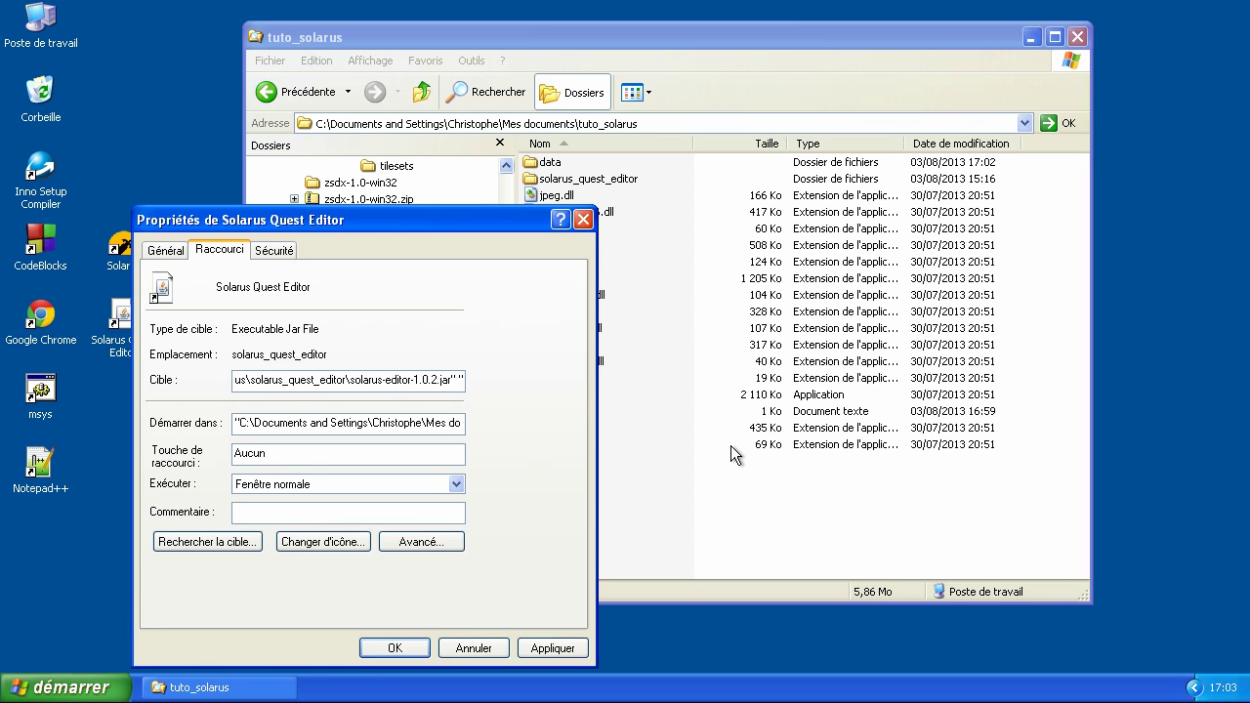
key(BackSpace)
key(BackSpace)
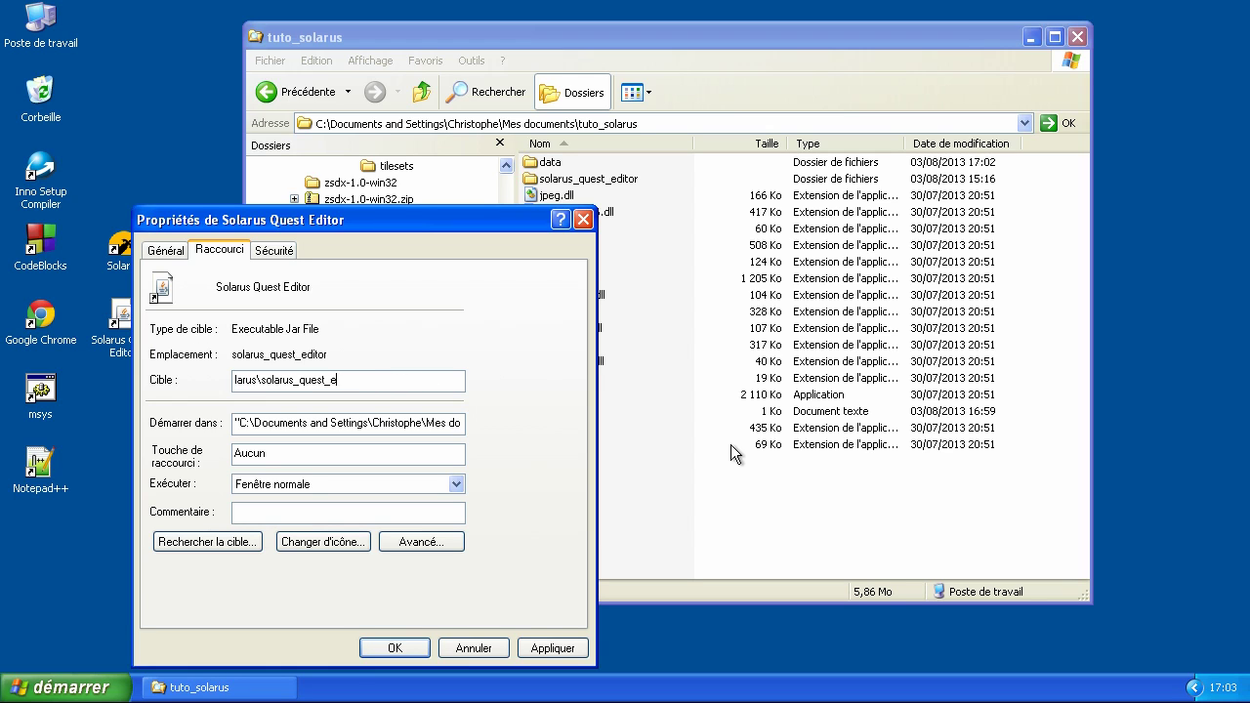
key(BackSpace)
key(BackSpace)
key(BackSpace)
key(BackSpace)
key(BackSpace)
key(BackSpace)
key(BackSpace)
key(BackSpace)
key(BackSpace)
key(BackSpace)
key(BackSpace)
key(BackSpace)
key(BackSpace)
- Check the shortcut's target back to the space between the jar path and the folder argument, and save the shortcut's properties
key(Left)
key(Left)
key(Left)
key(Left)
key(Left)
key(Left)
key(Left)
key(Left)
key(Left)
key(Left)
key(Left)
key(Left)
key(Left)
key(Left)
key(Left)
key(Left)
key(Left)
key(Left)
key(Left)
key(Left)
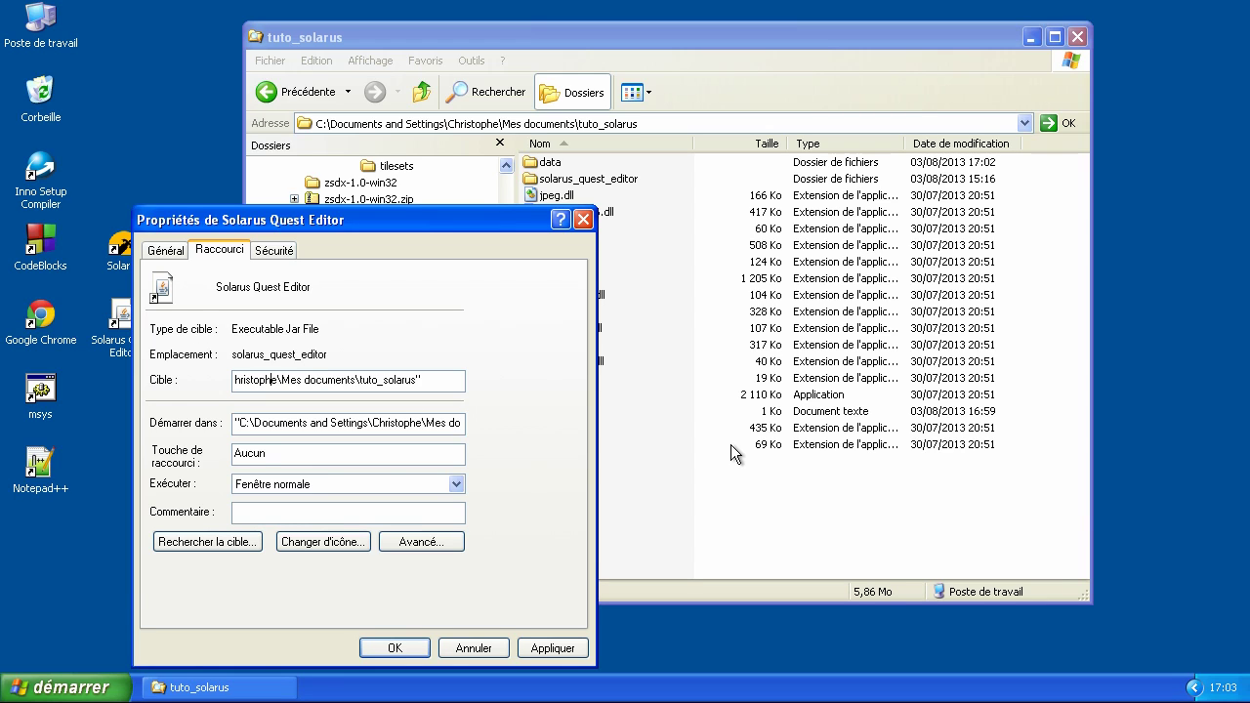
key(Left)
key(Left)
key(Left)
key(Left)
key(Left)
key(Left)
key(Left)
key(Left)
key(Left)
key(Left)
key(Left)
key(Left)
key(Left)
key(Left)
key(Left)
key(Left)
key(Left)
key(Left)
key(Left)
key(Left)
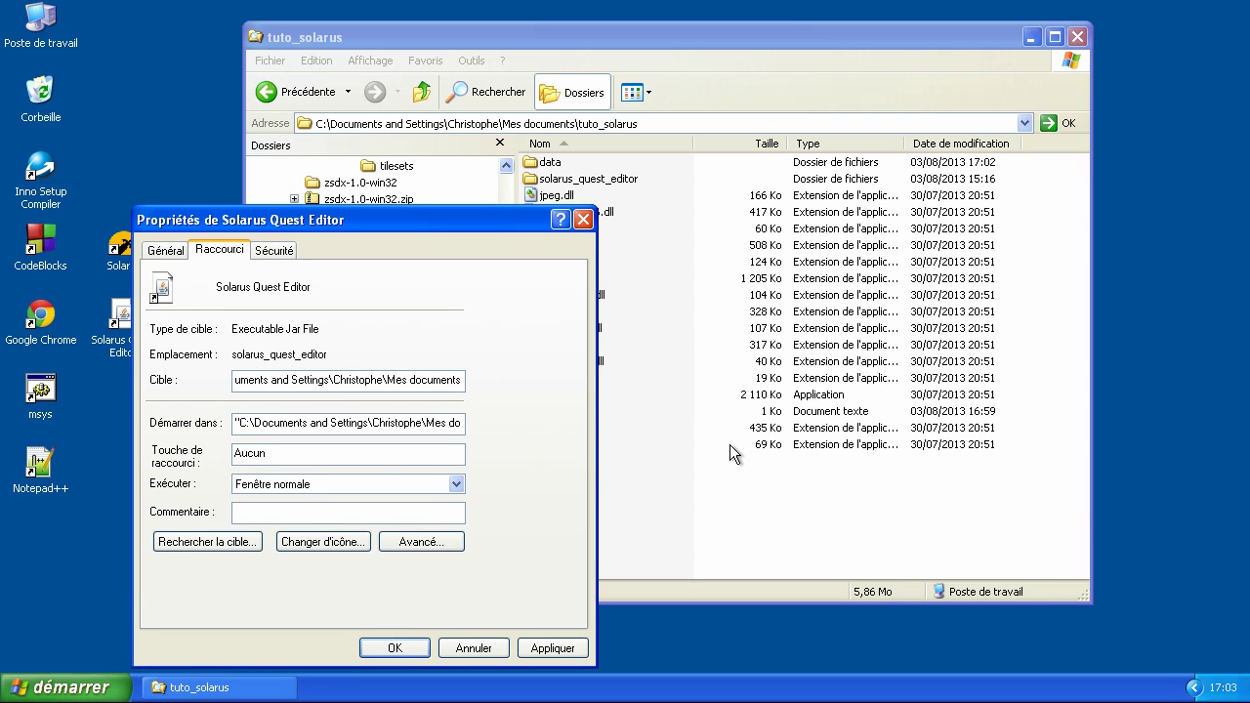
key(Left)
key(Left)
key(Left)
key(Left)
key(Left)
key(Left)
key(Left)
key(Left)
key(Left)
key(Left)
key(Left)
key(Left)
key(Left)
key(Left)
key(Left)
key(Left)
key(Left)
key(Left)
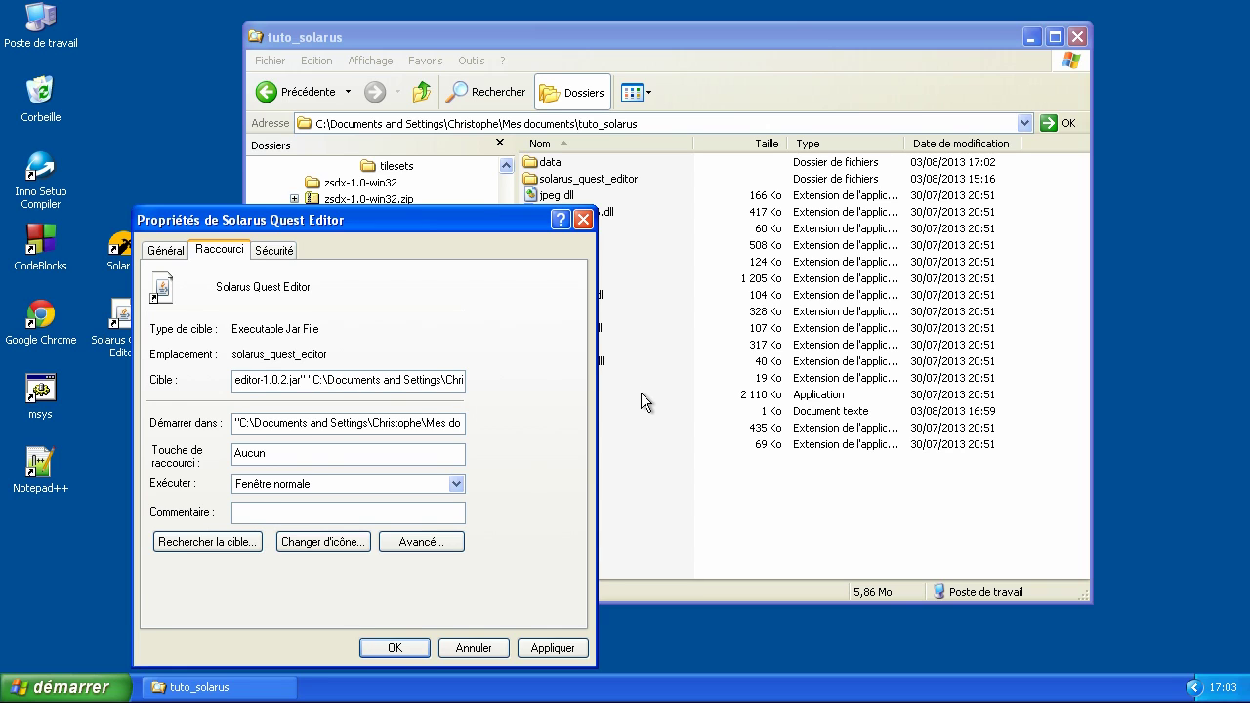
click(394, 647)
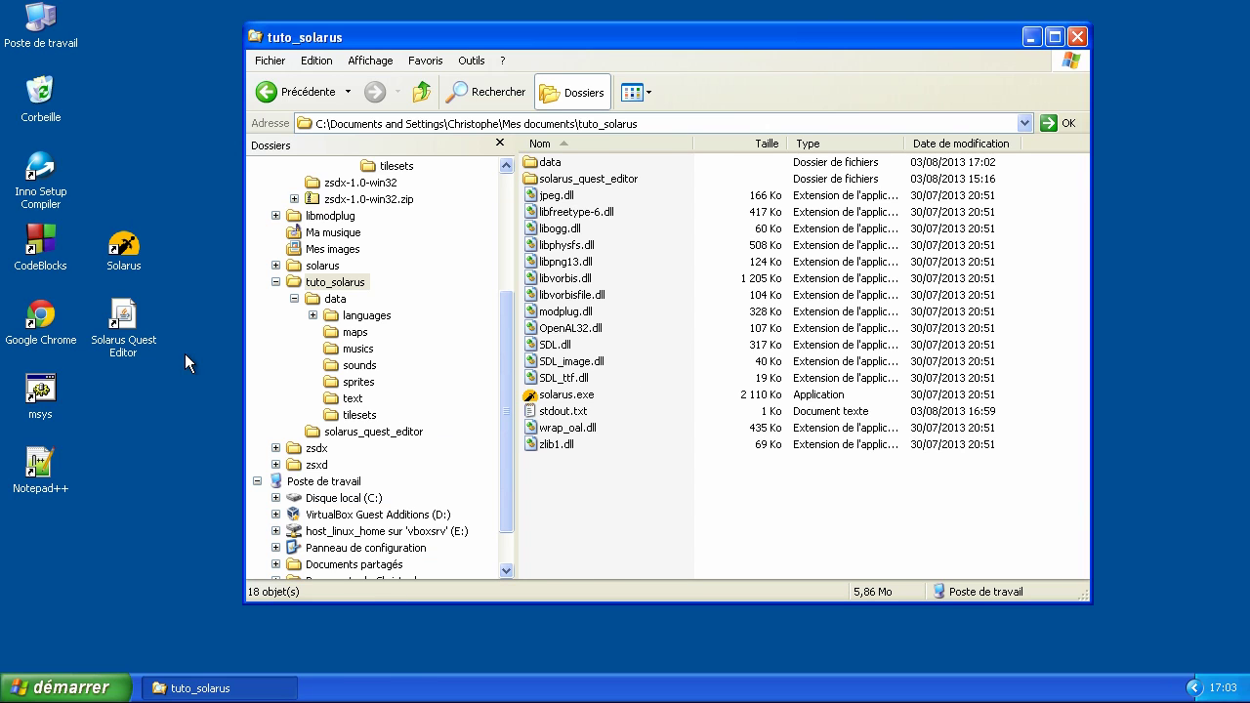
- Launch Solarus Quest Editor from the edited shortcut and browse the quest's Music, Sprite and Sound resources
double_click(121, 317)
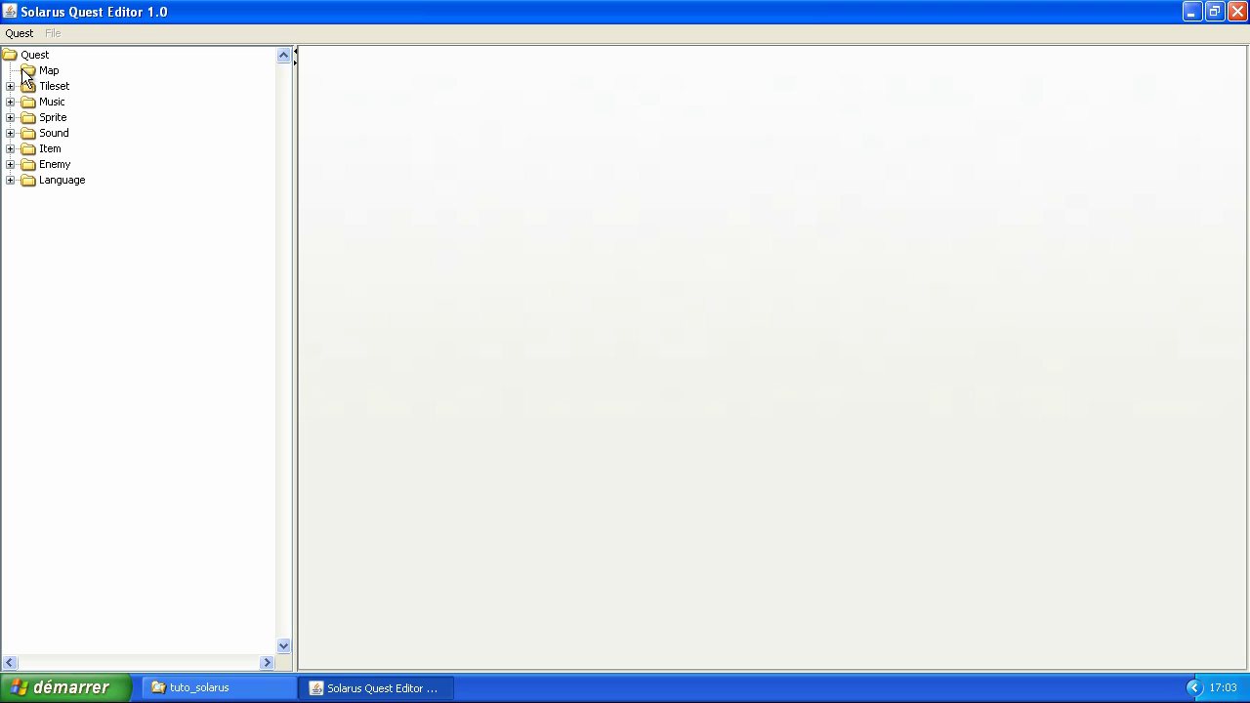
click(9, 102)
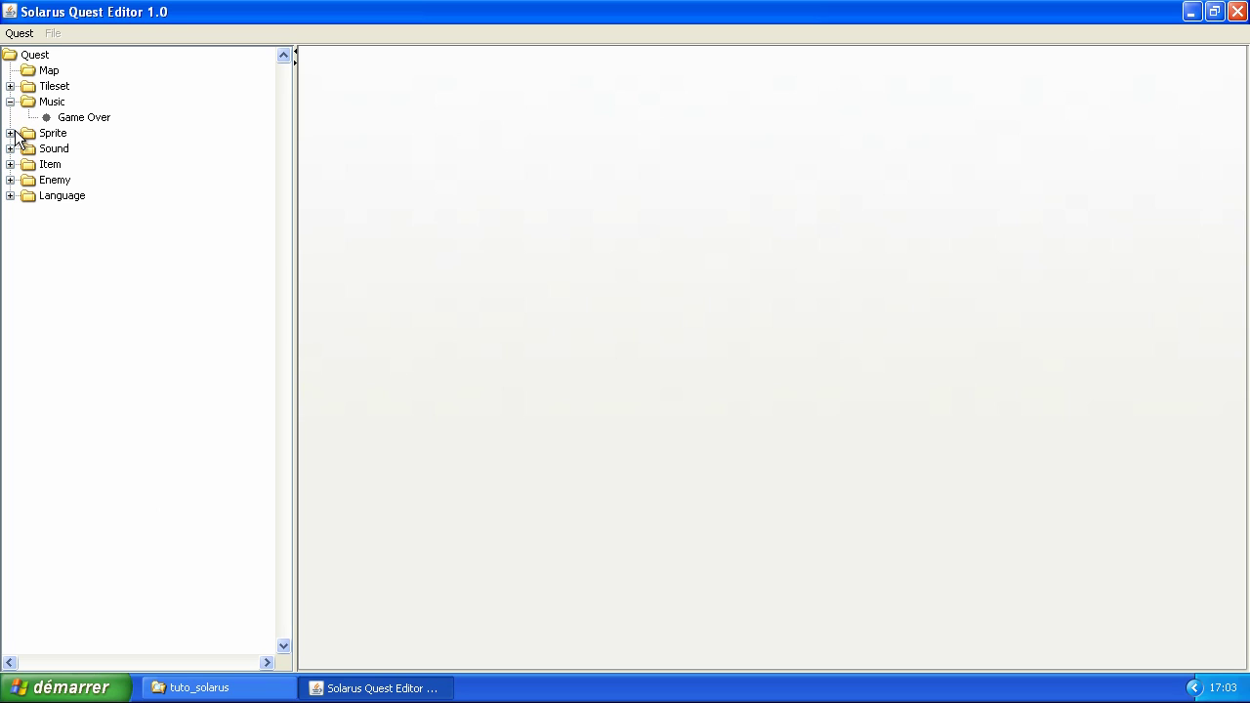
click(10, 134)
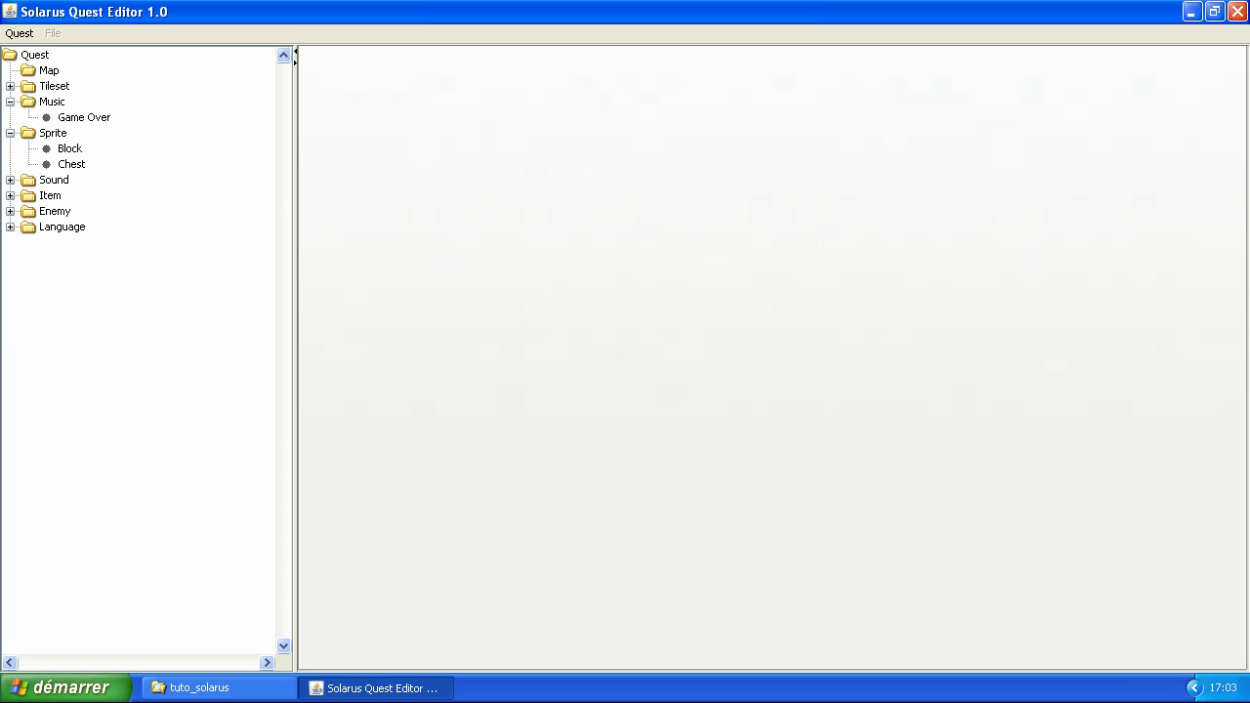
click(10, 179)
scroll(63, 149, down, 6)
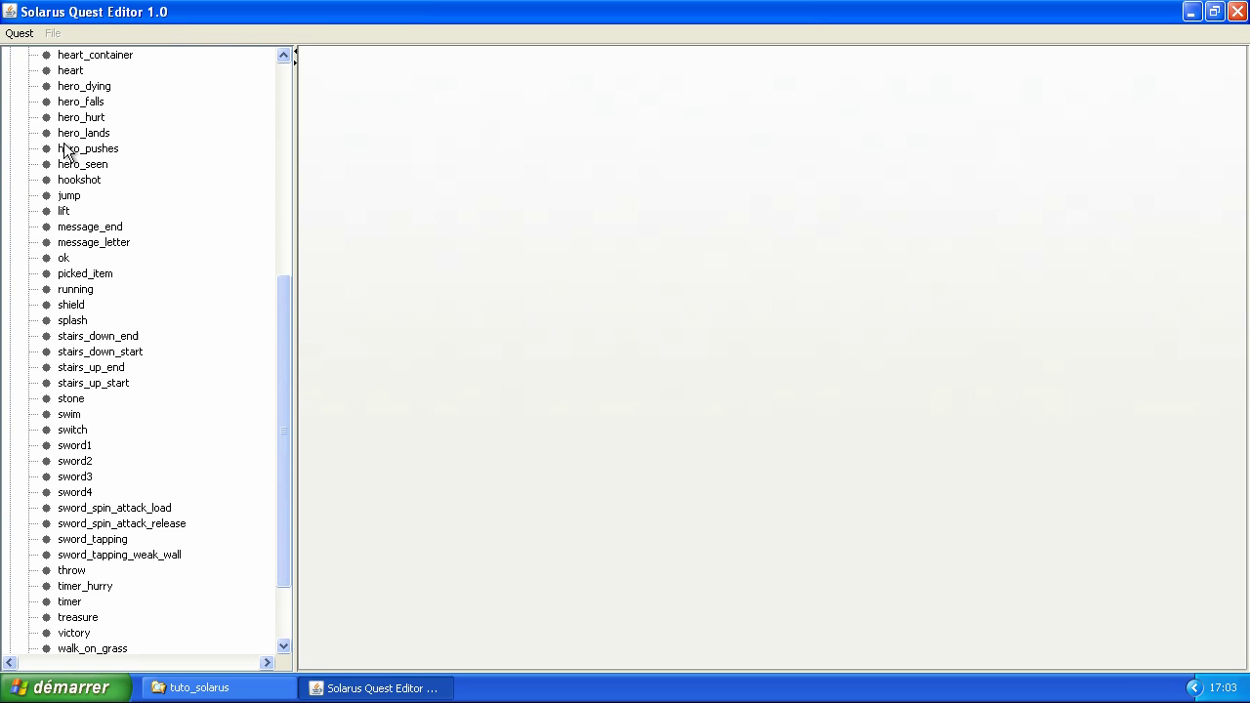
scroll(78, 469, down, 2)
scroll(102, 488, up, 10)
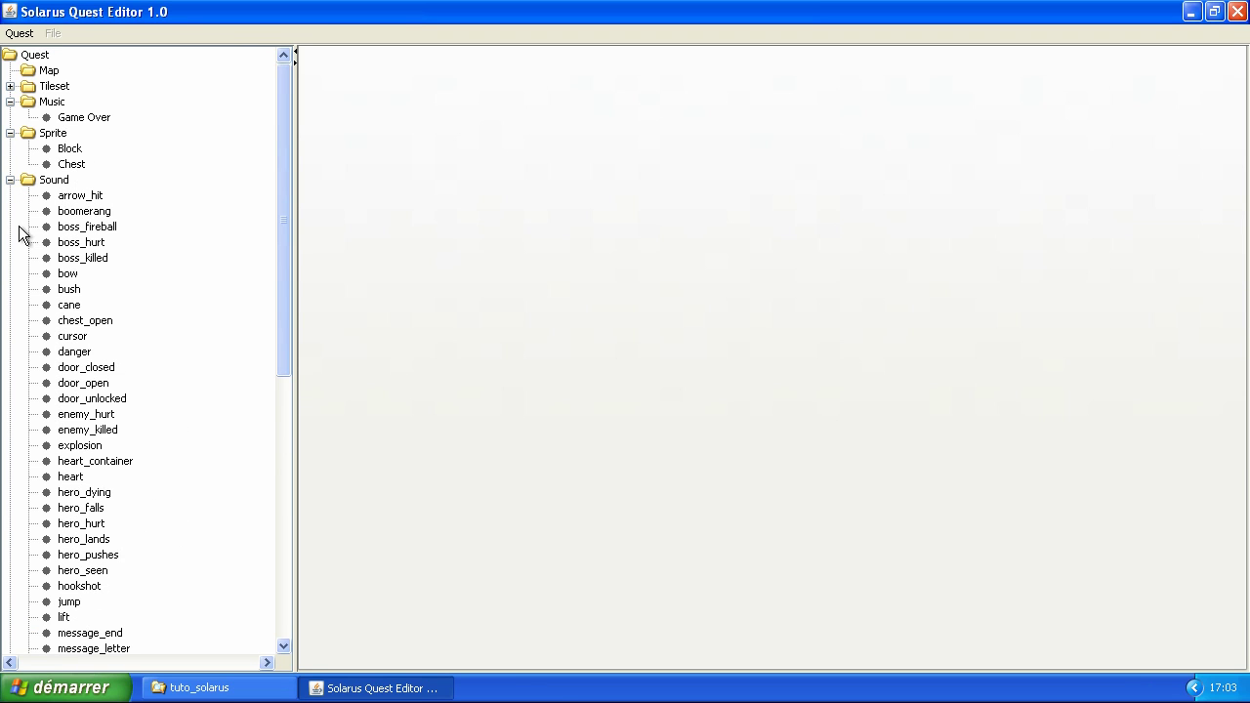
click(9, 179)
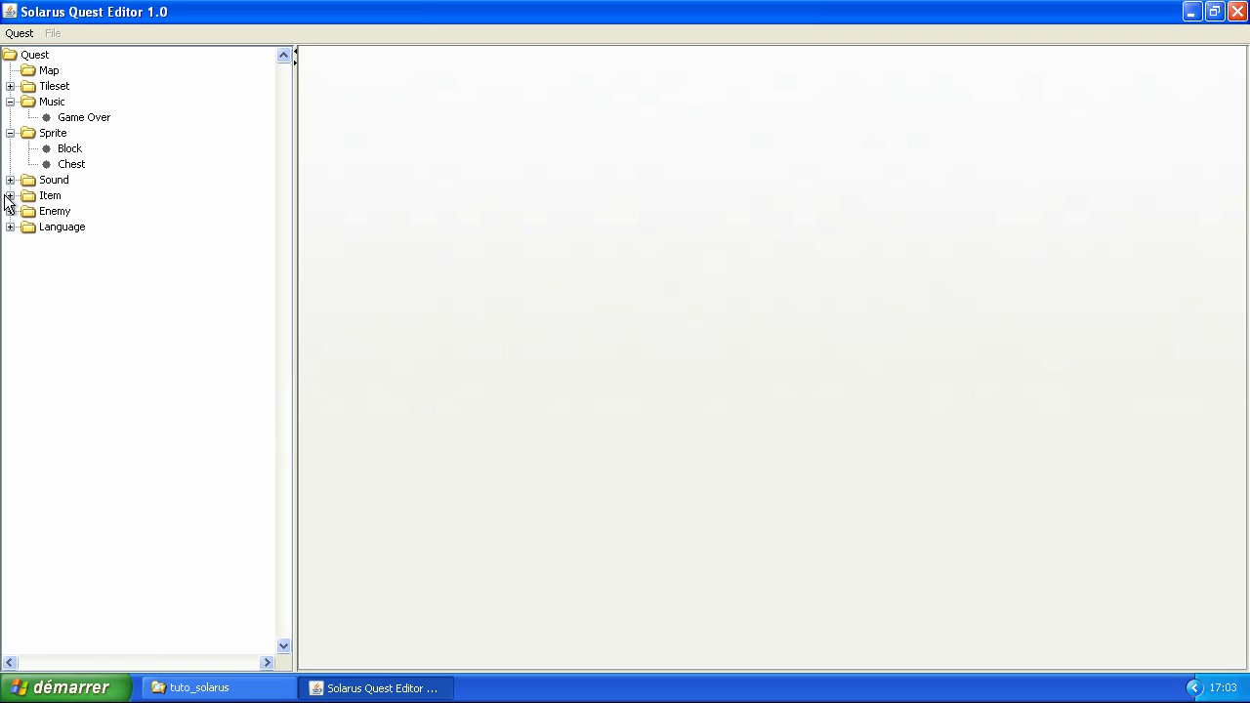
- Check the quest's Item, Enemy, Language and Tileset resources for content, and collapse the Music and Sprite lists
click(10, 195)
click(10, 211)
click(10, 226)
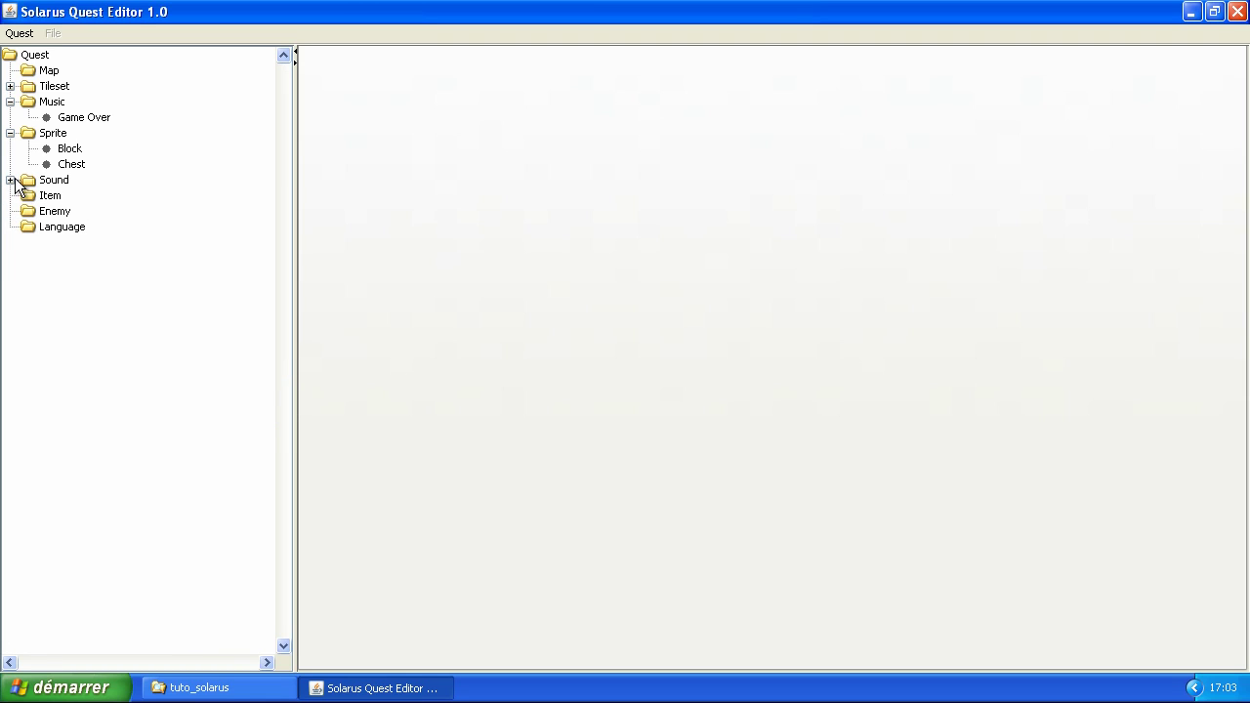
click(10, 85)
click(10, 101)
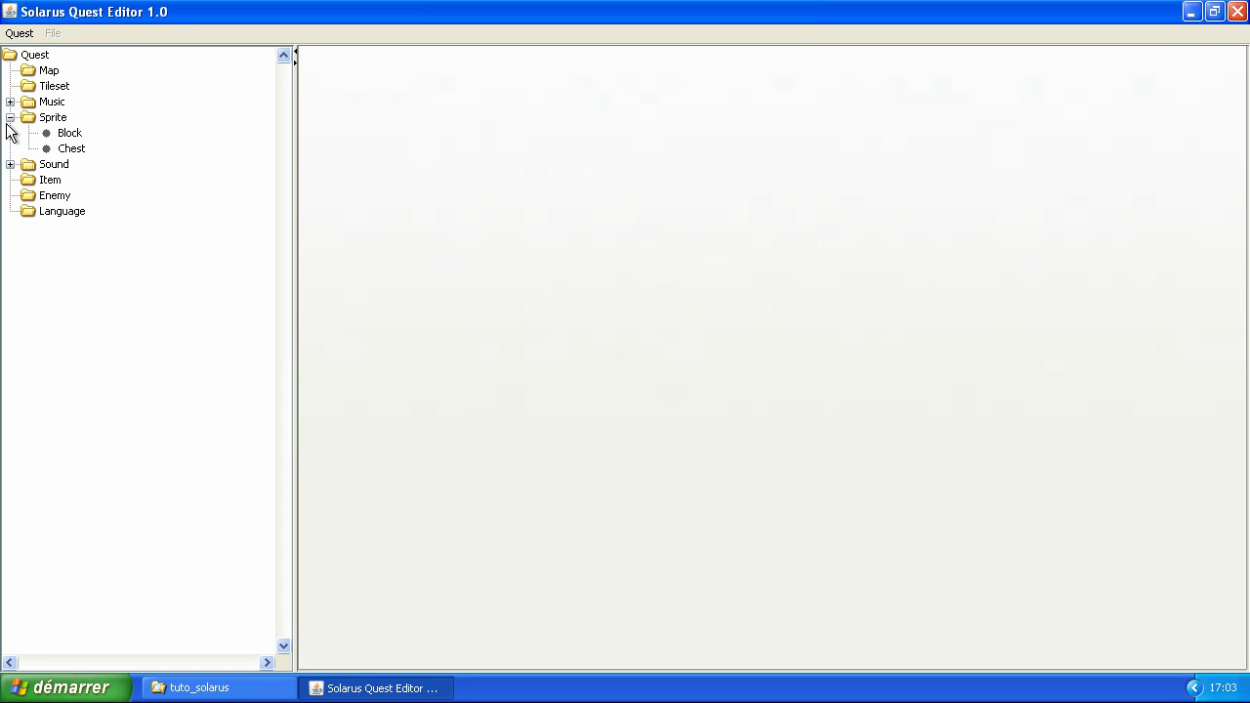
click(9, 117)
click(10, 117)
click(9, 117)
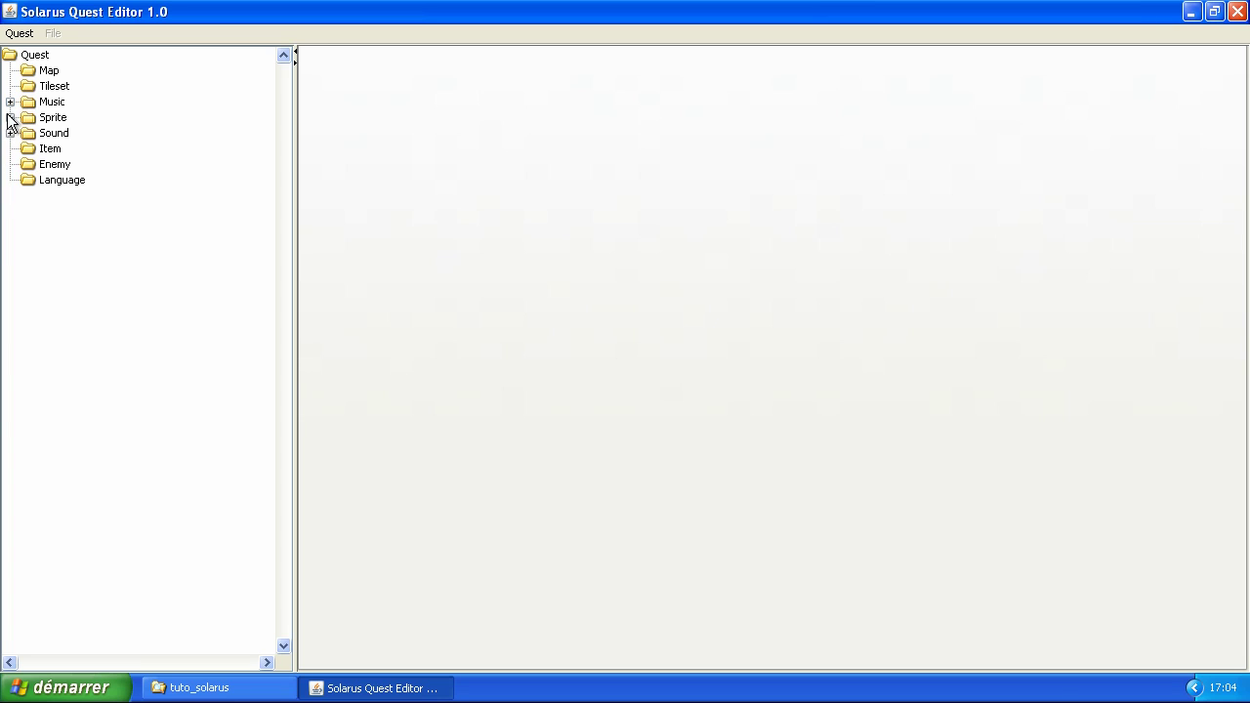
- Switch to the file explorer and open the tuto folder inside Downloads
click(237, 687)
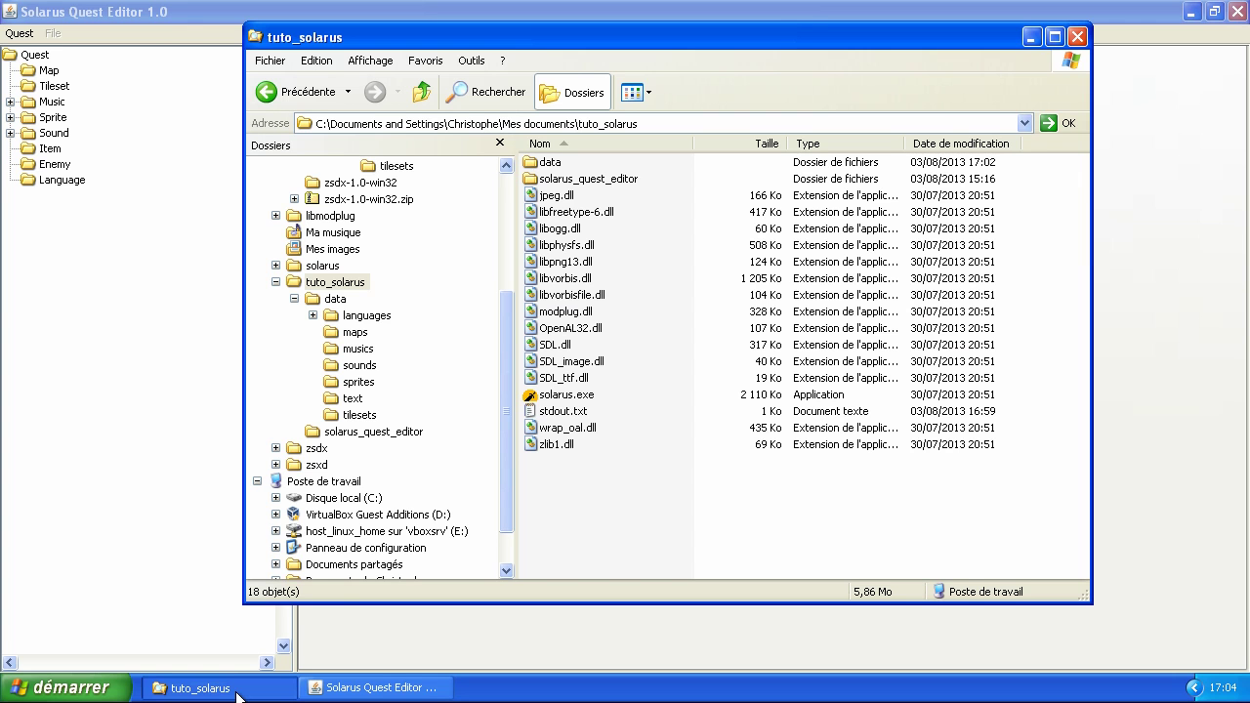
scroll(507, 327, up, 1)
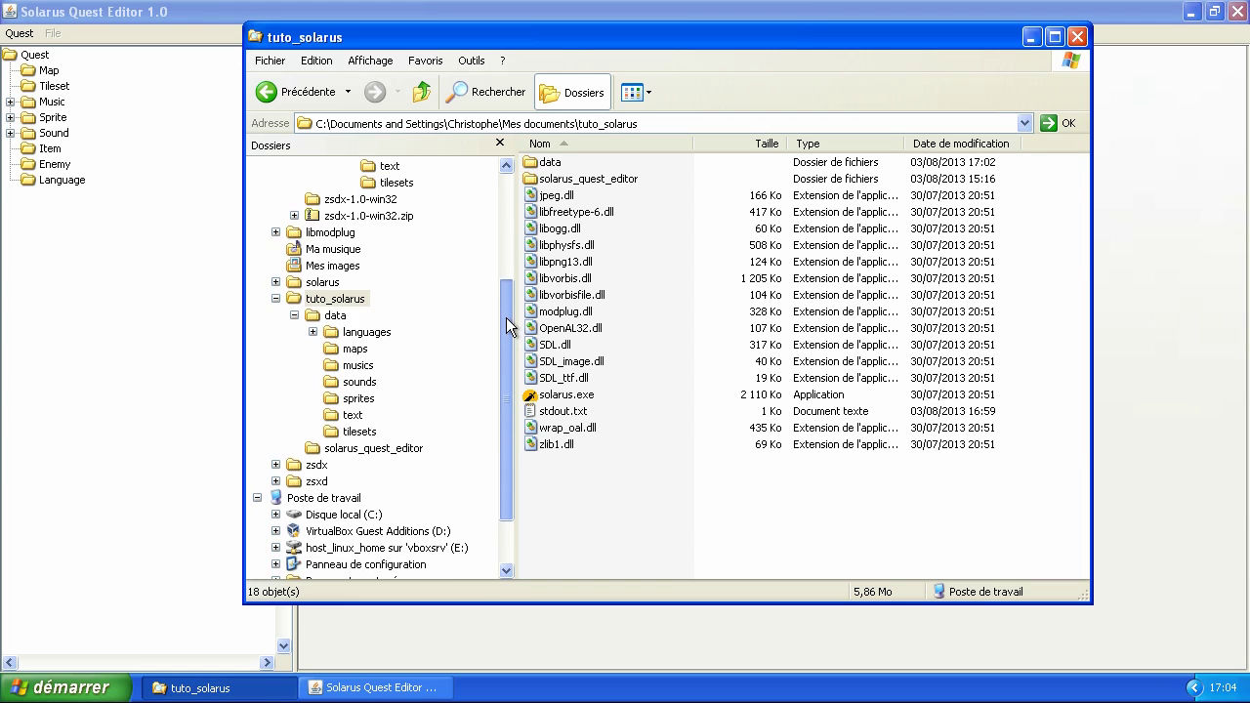
scroll(508, 327, up, 4)
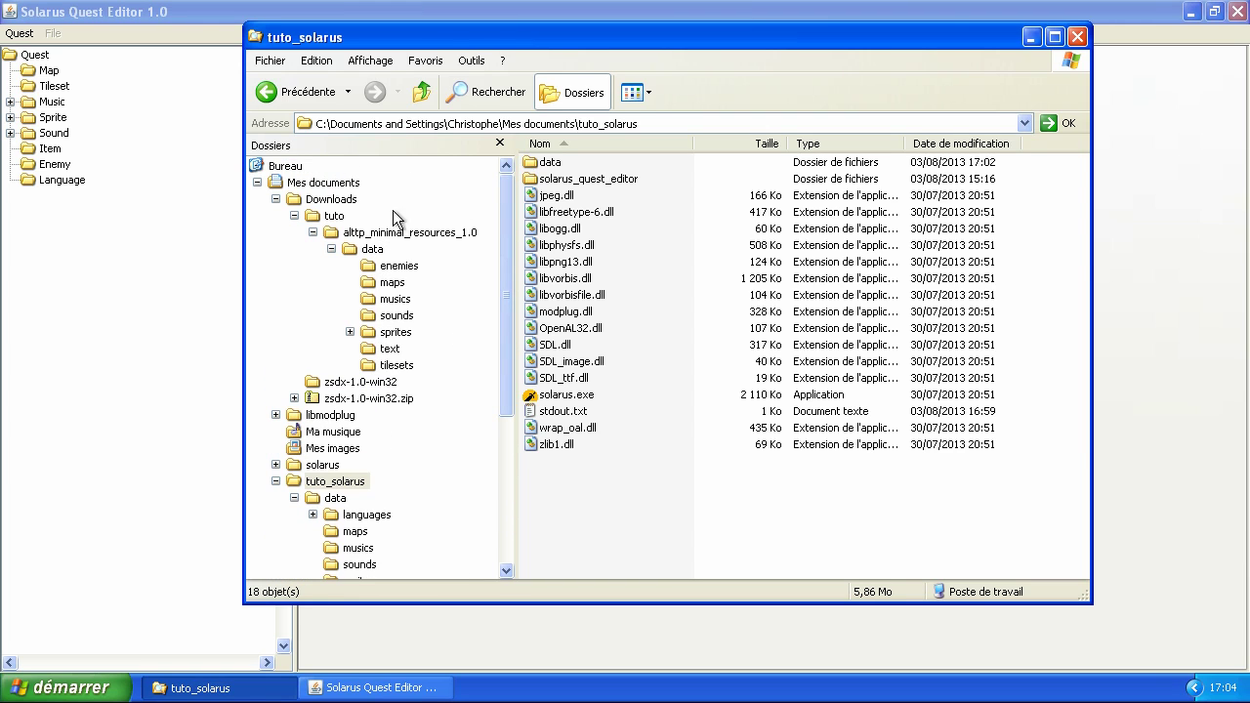
click(333, 216)
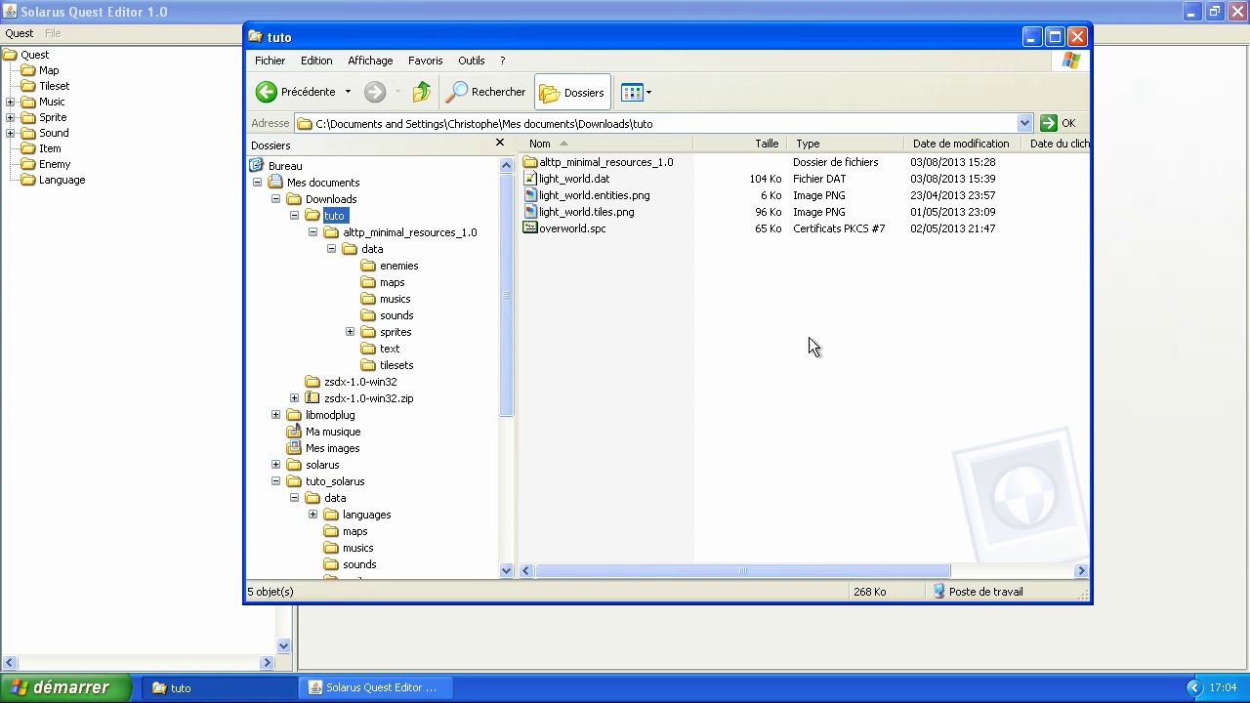
- Copy light_world.dat, light_world.entities.png and light_world.tiles.png into the tilesets folder of tuto_solarus's data
click(809, 337)
drag(641, 209, 553, 187)
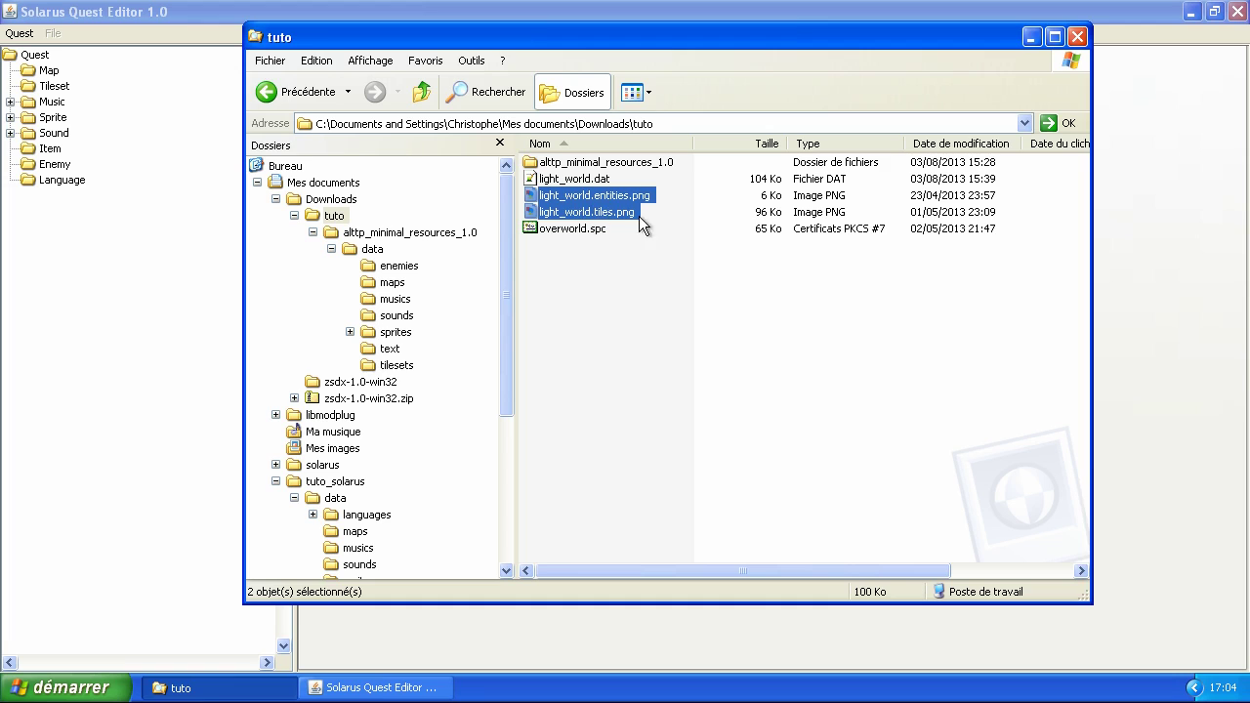
drag(651, 215, 562, 178)
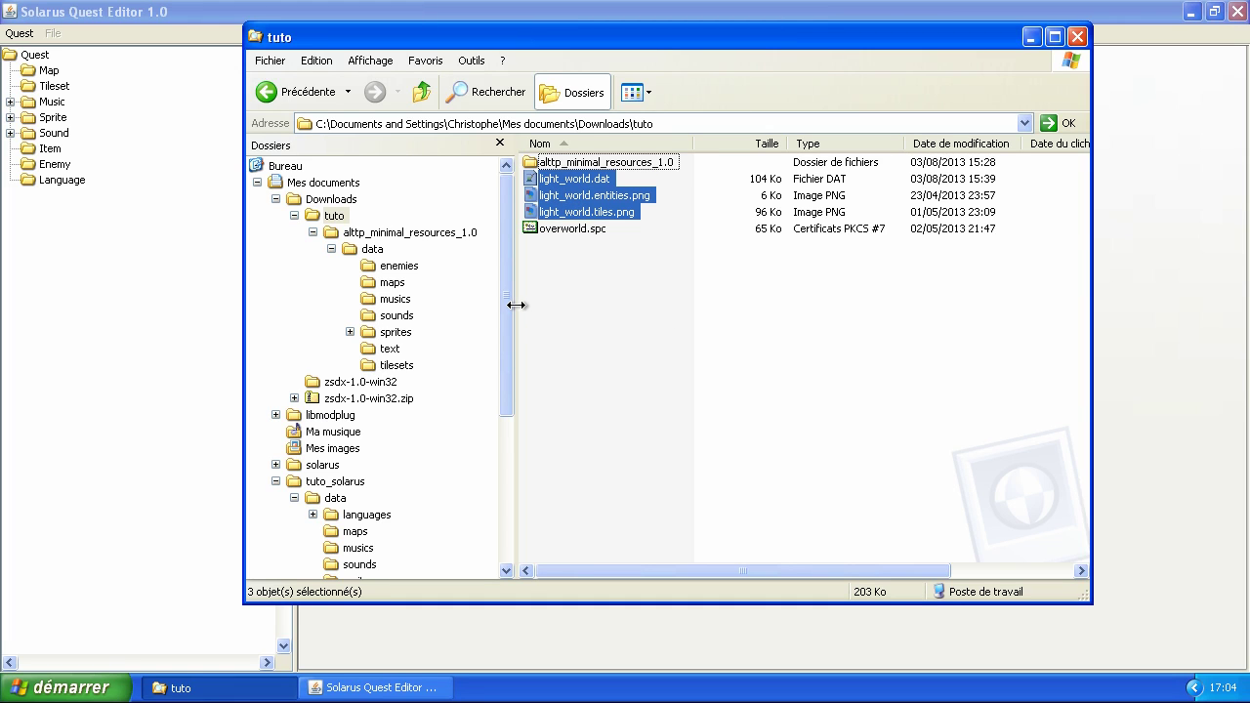
drag(506, 309, 492, 458)
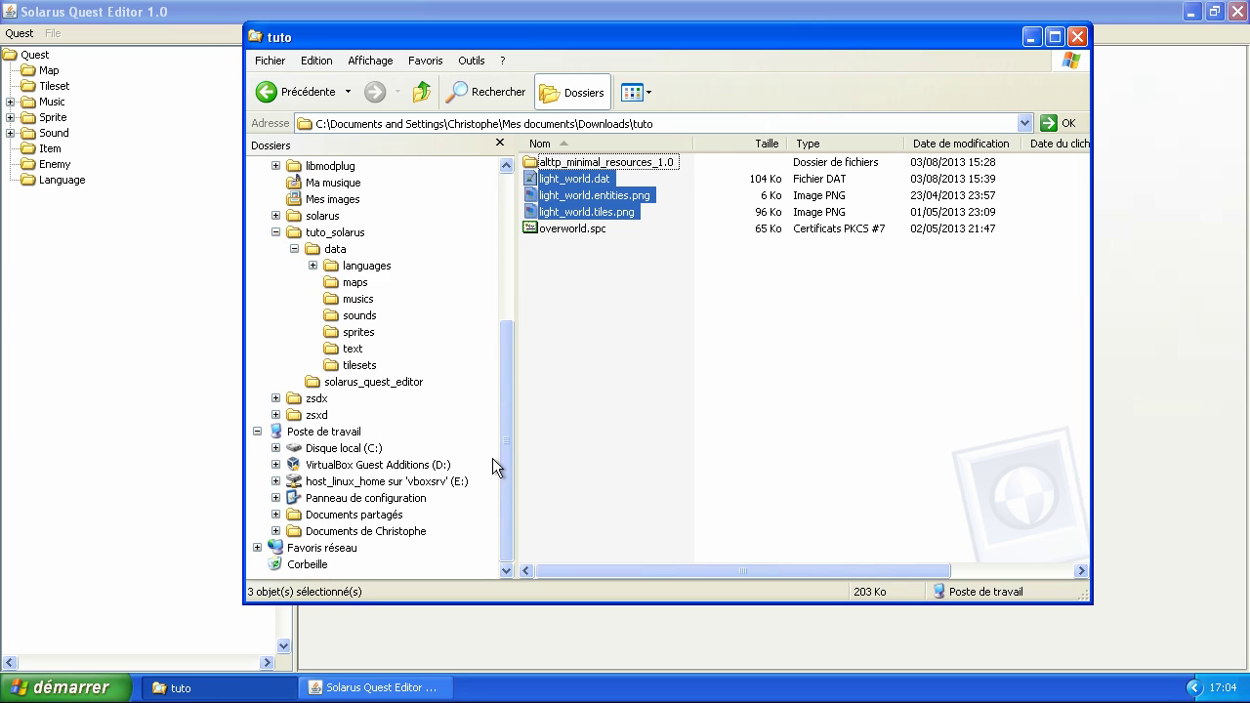
drag(543, 211, 415, 359)
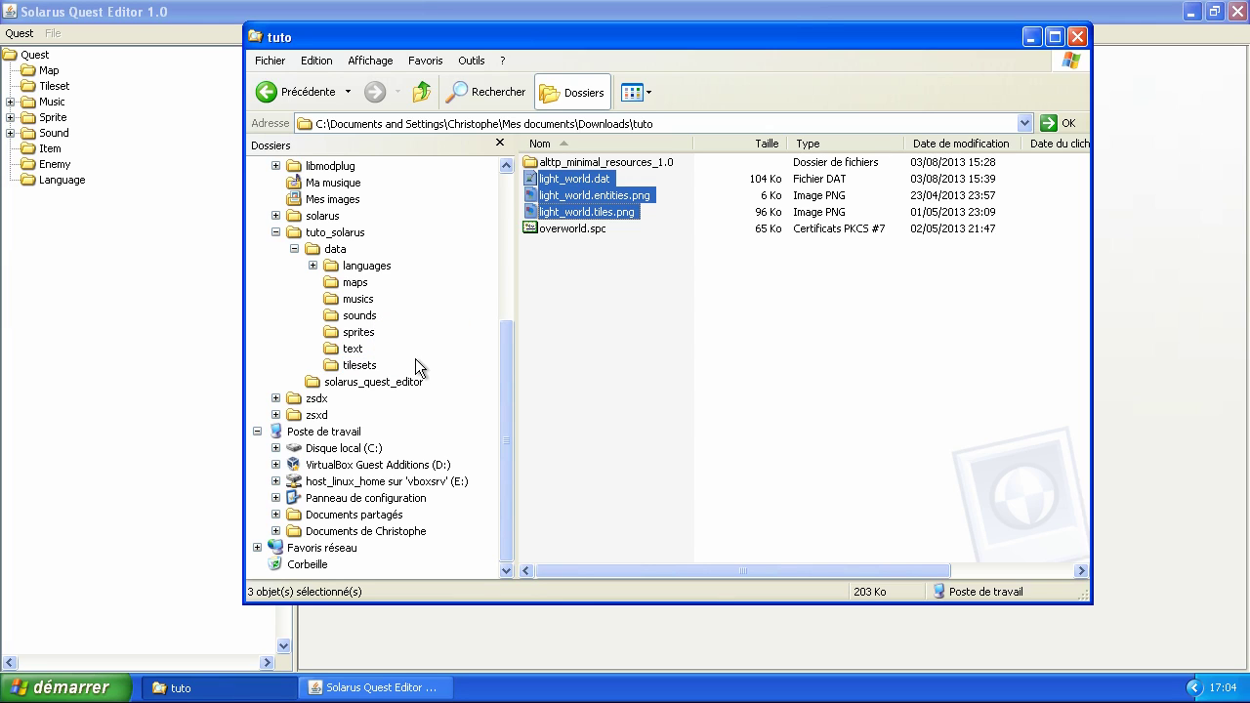
- Open tuto_solarus's tilesets folder, examine the light_world.tiles.png image, and close the image viewer
click(389, 363)
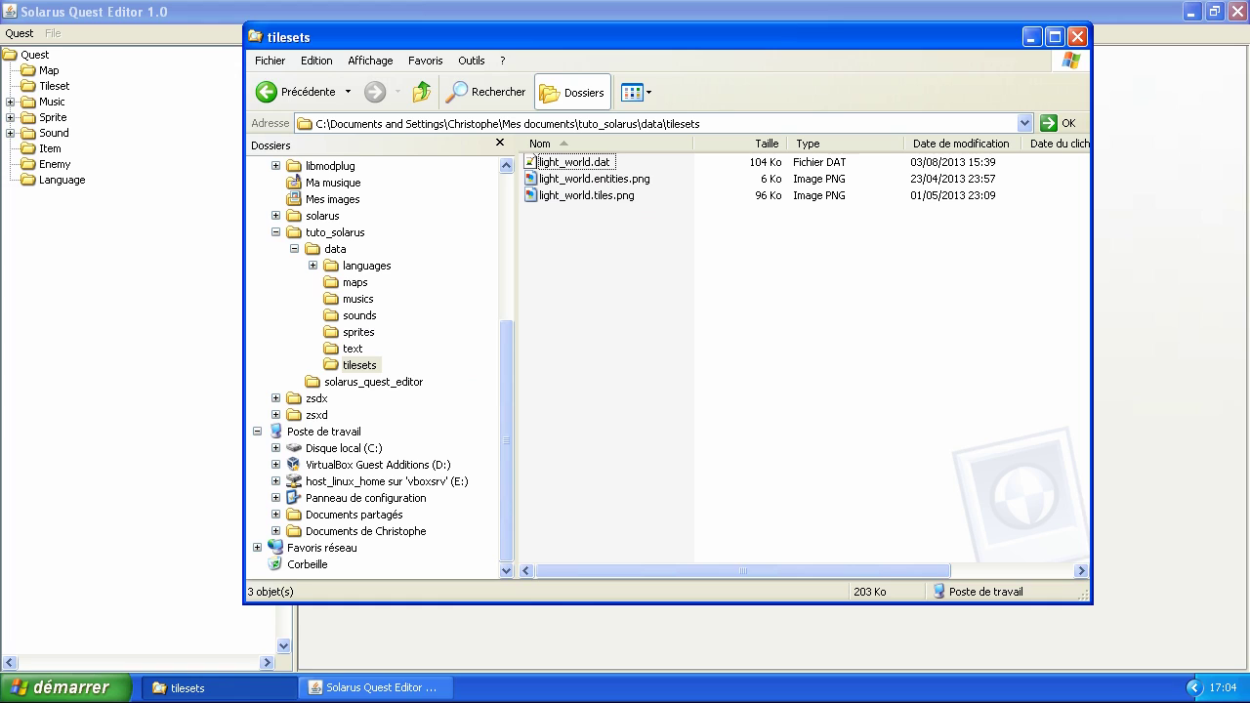
double_click(609, 197)
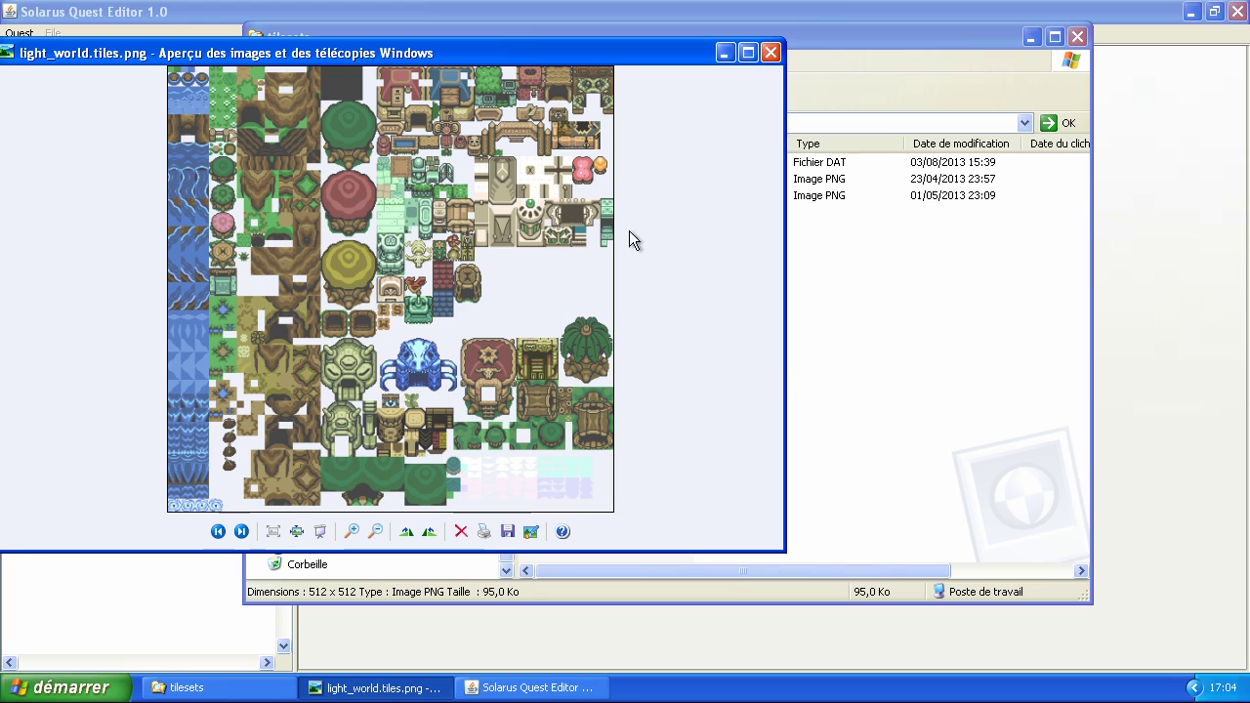
click(770, 52)
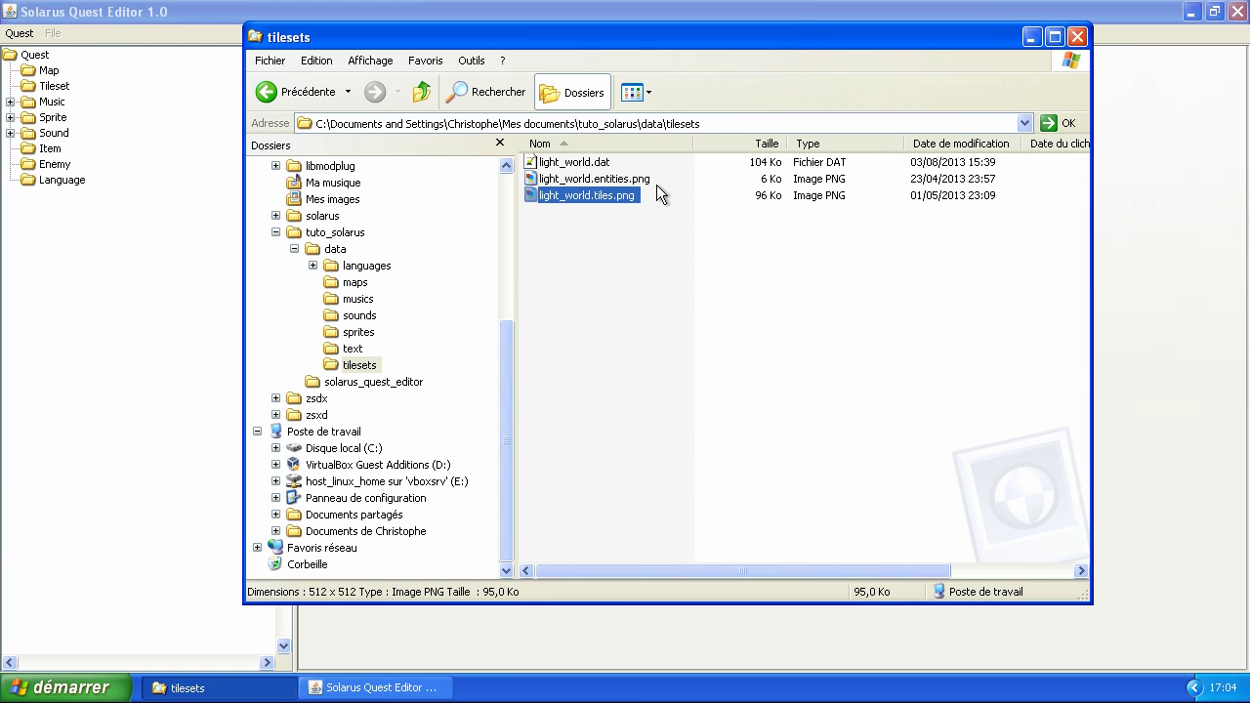
- Open light_world.dat from the tilesets folder and read through its tile_pattern definitions
click(576, 166)
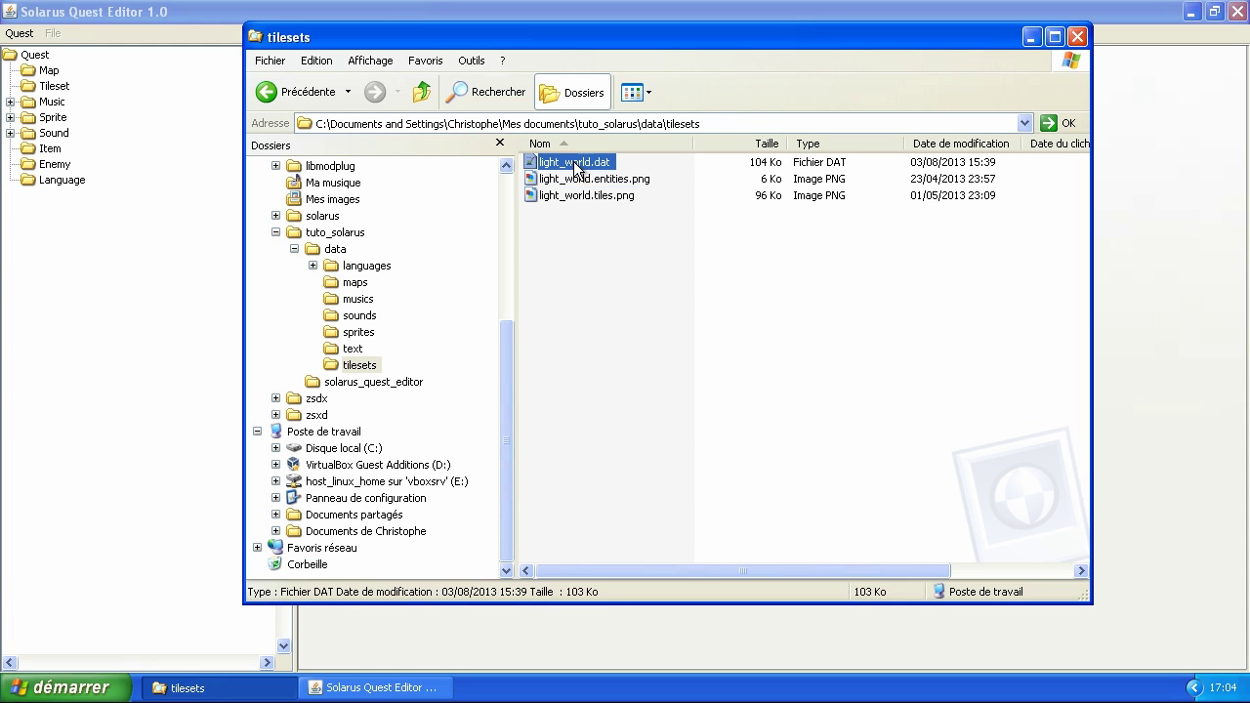
double_click(576, 164)
scroll(413, 302, down, 7)
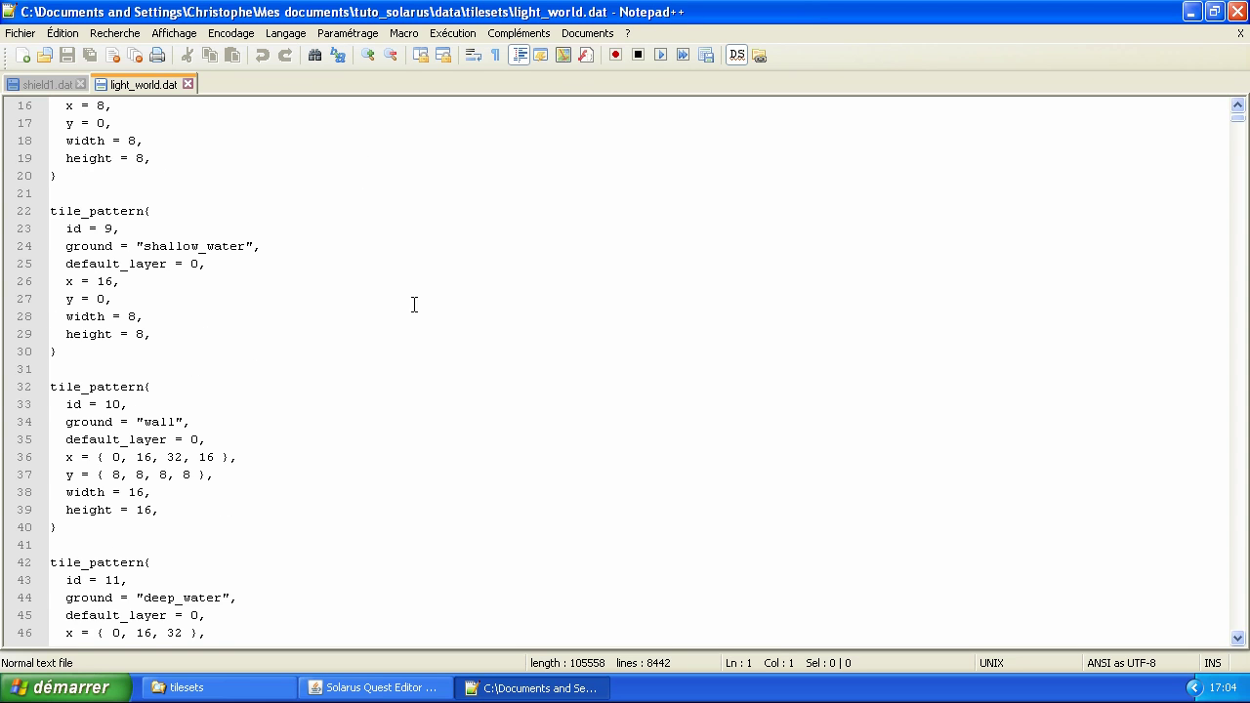
scroll(228, 208, down, 3)
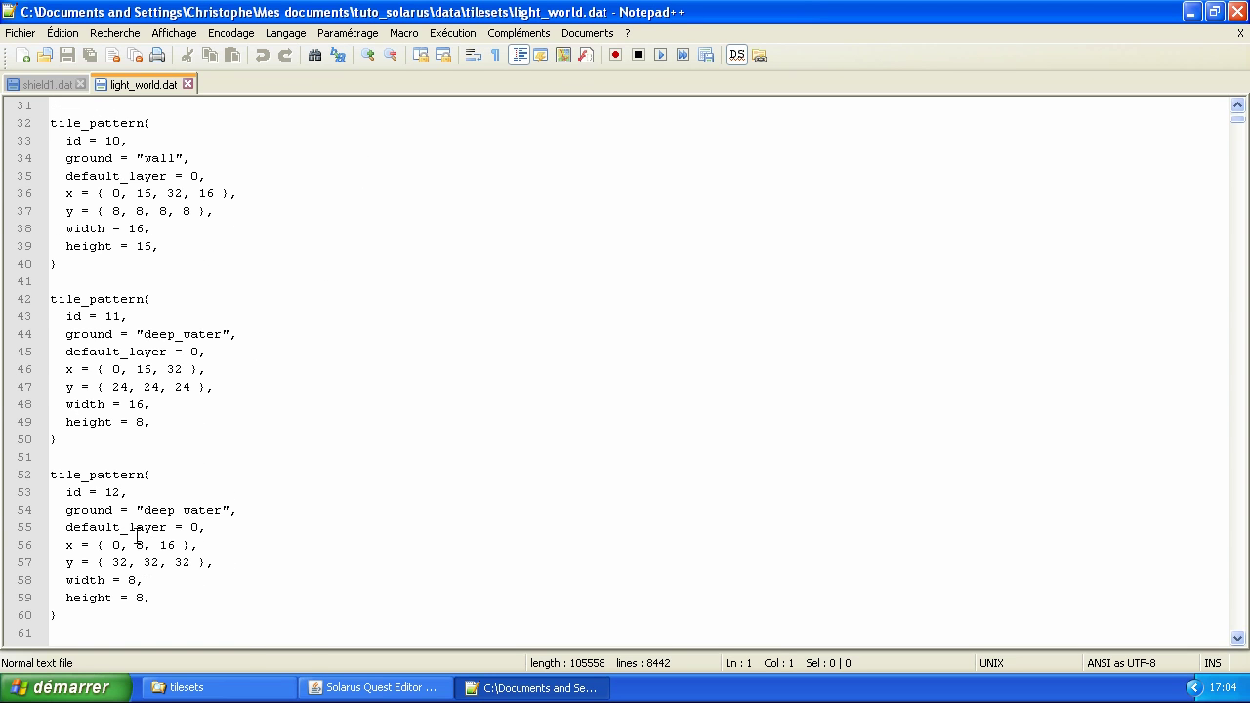
- Switch to the Quest Editor and create a new tileset with the id light_world, matching the copied tileset files
click(249, 688)
click(343, 688)
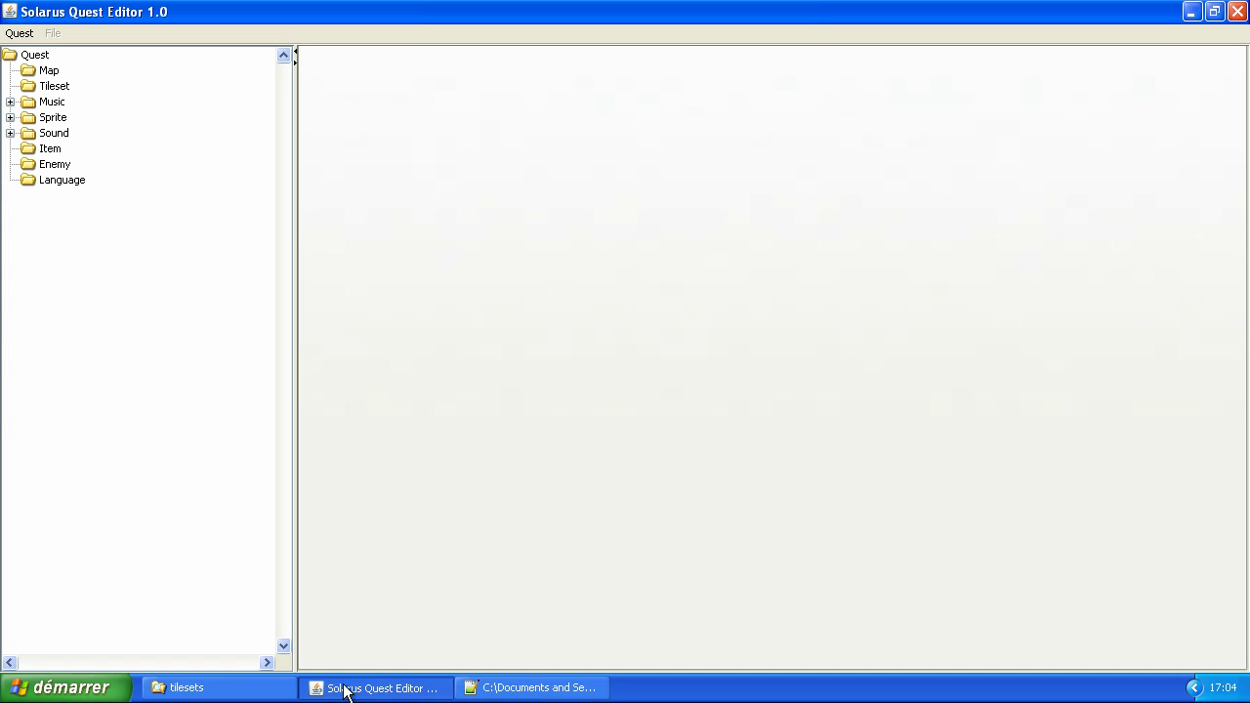
click(49, 86)
right_click(51, 87)
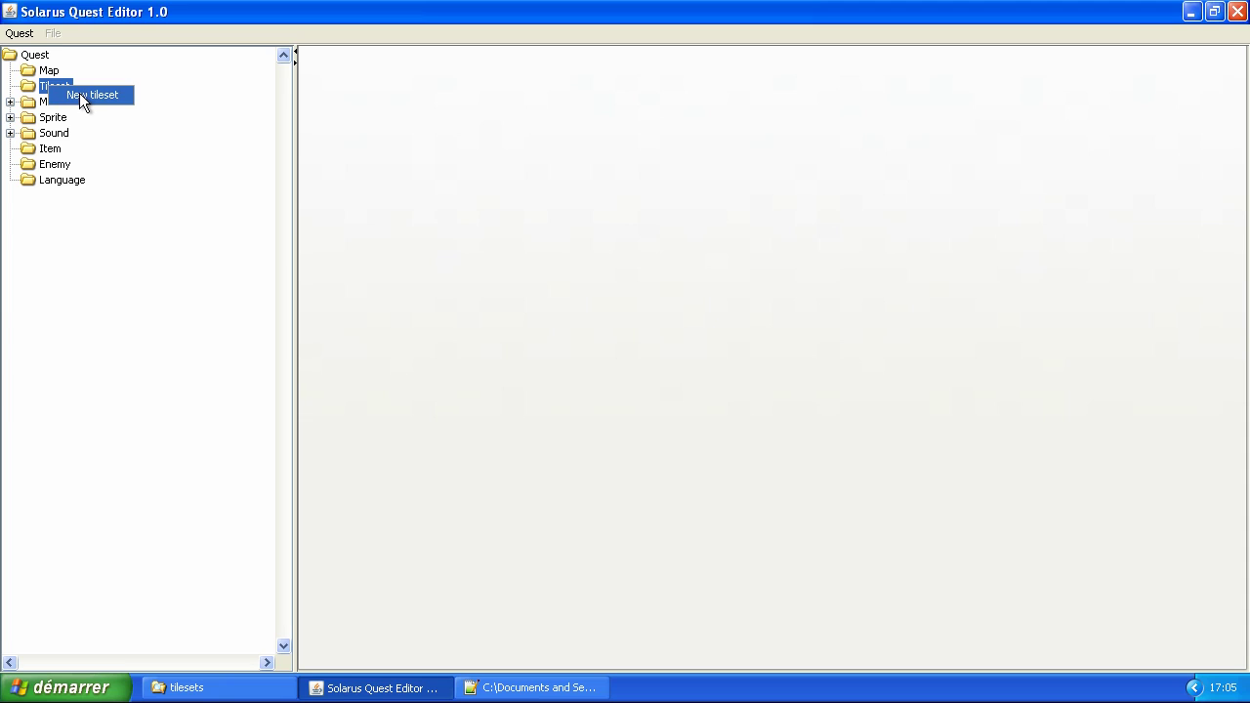
click(82, 101)
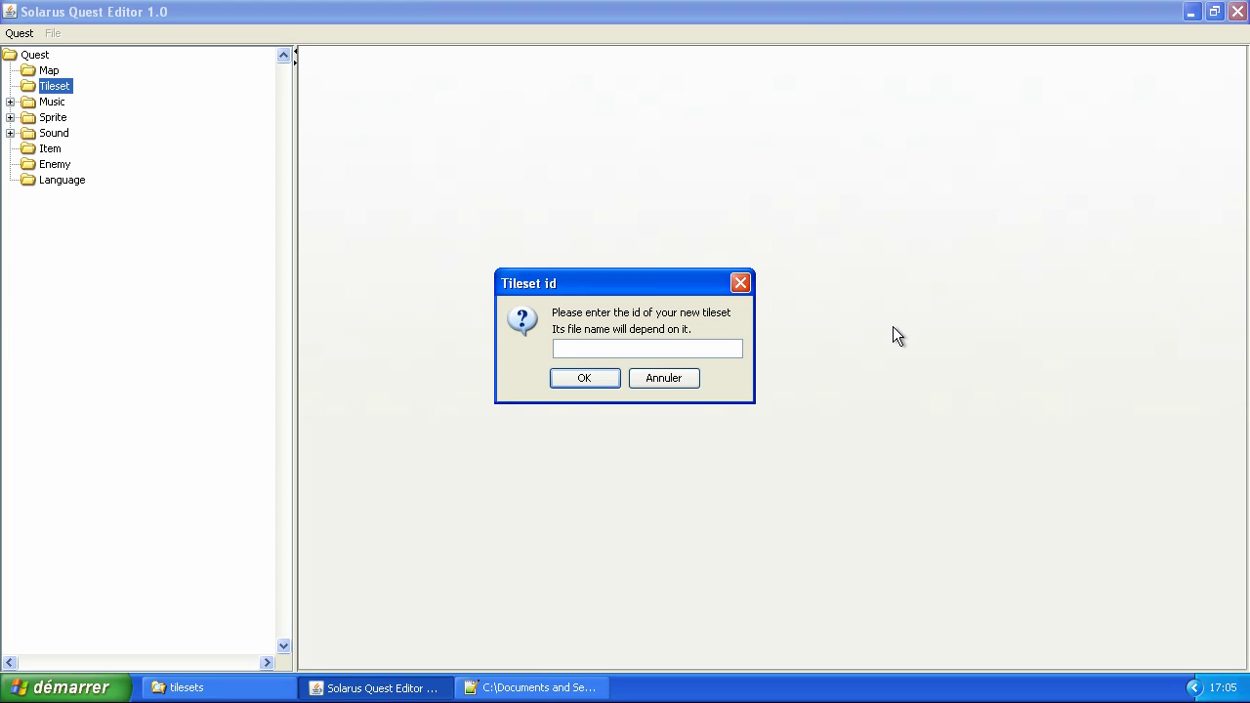
text(light_world)
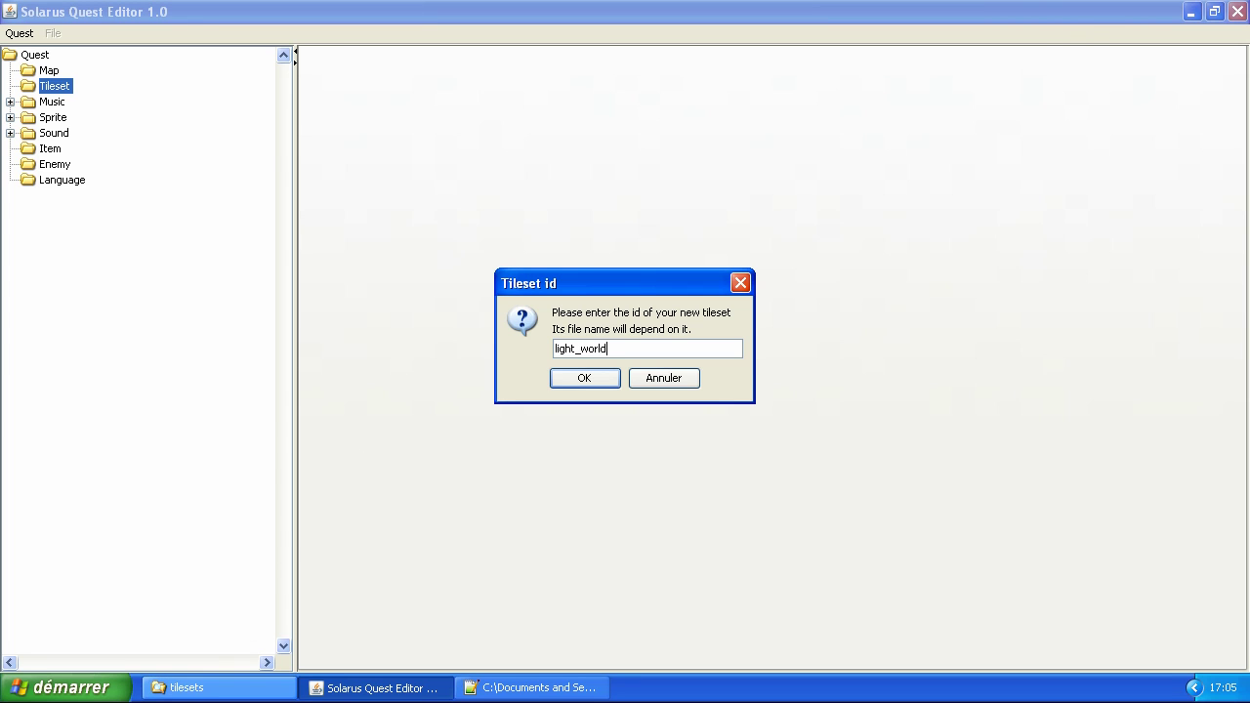
click(206, 688)
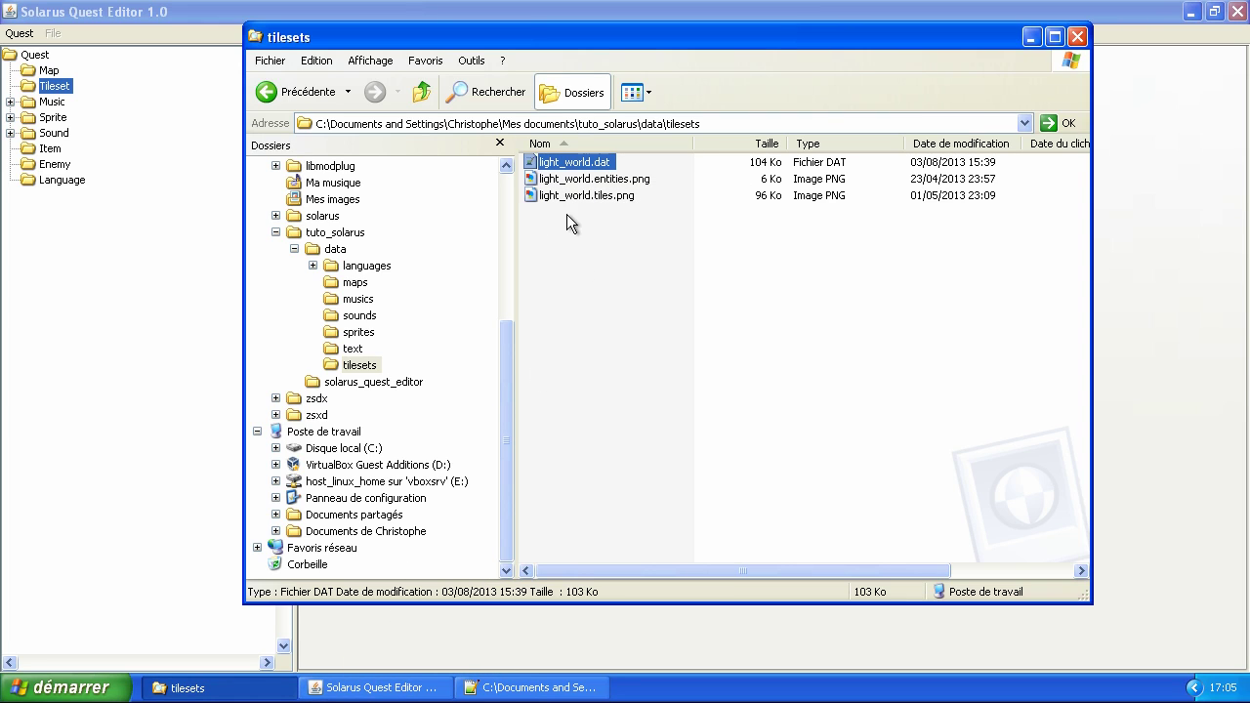
click(379, 687)
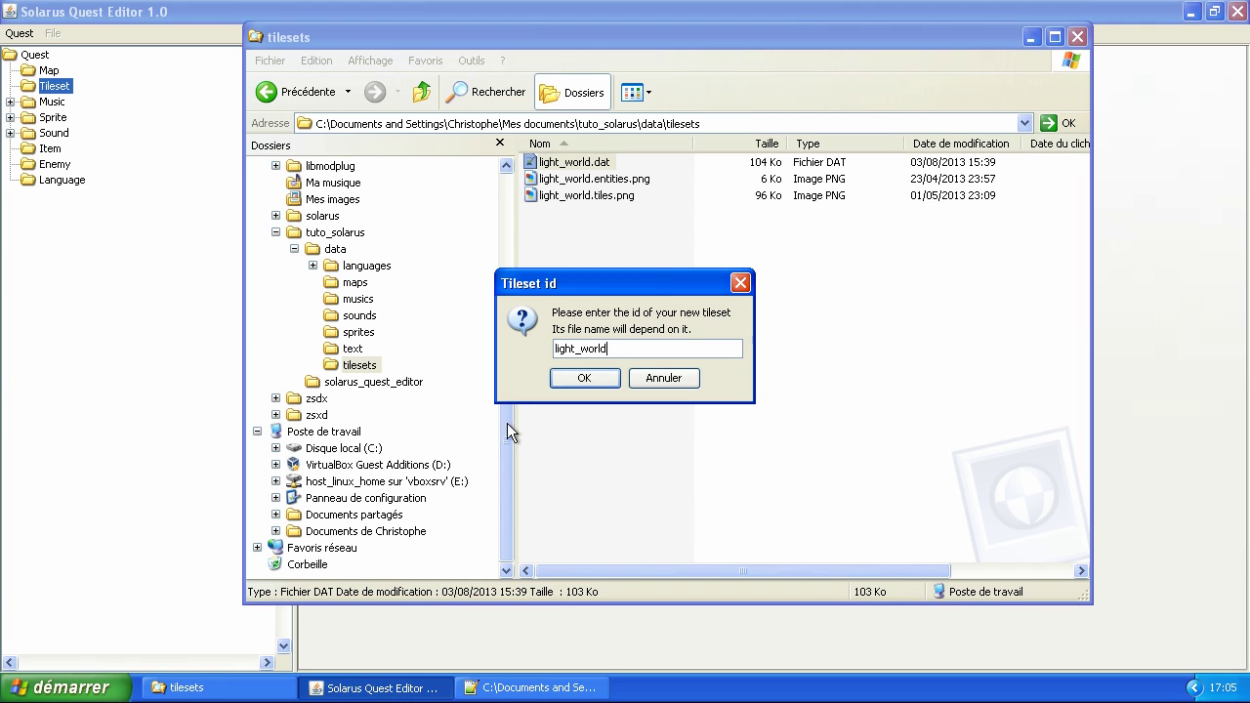
click(581, 378)
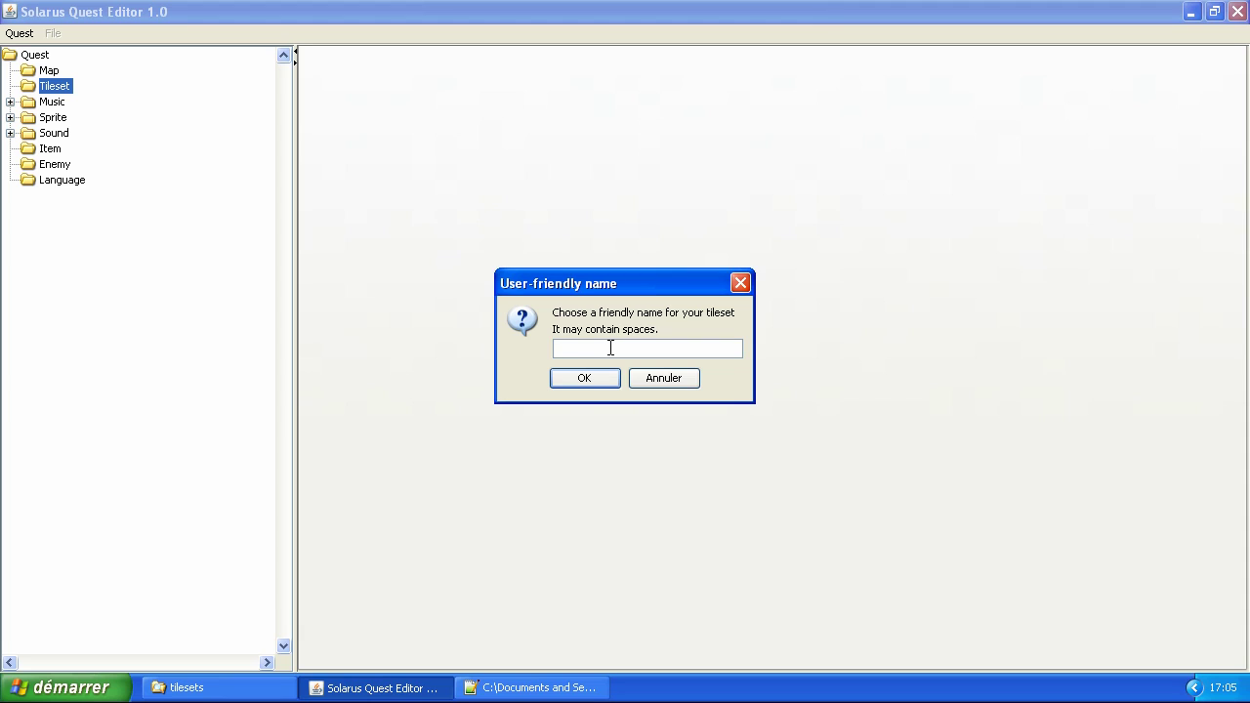
- Give the new tileset the friendly name Monde de la Lumière
text(Light W)
key(BackSpace)
key(BackSpace)
key(BackSpace)
key(BackSpace)
key(BackSpace)
key(BackSpace)
text(Monde de)
text(la Lum)
text(ière)
key(Return)
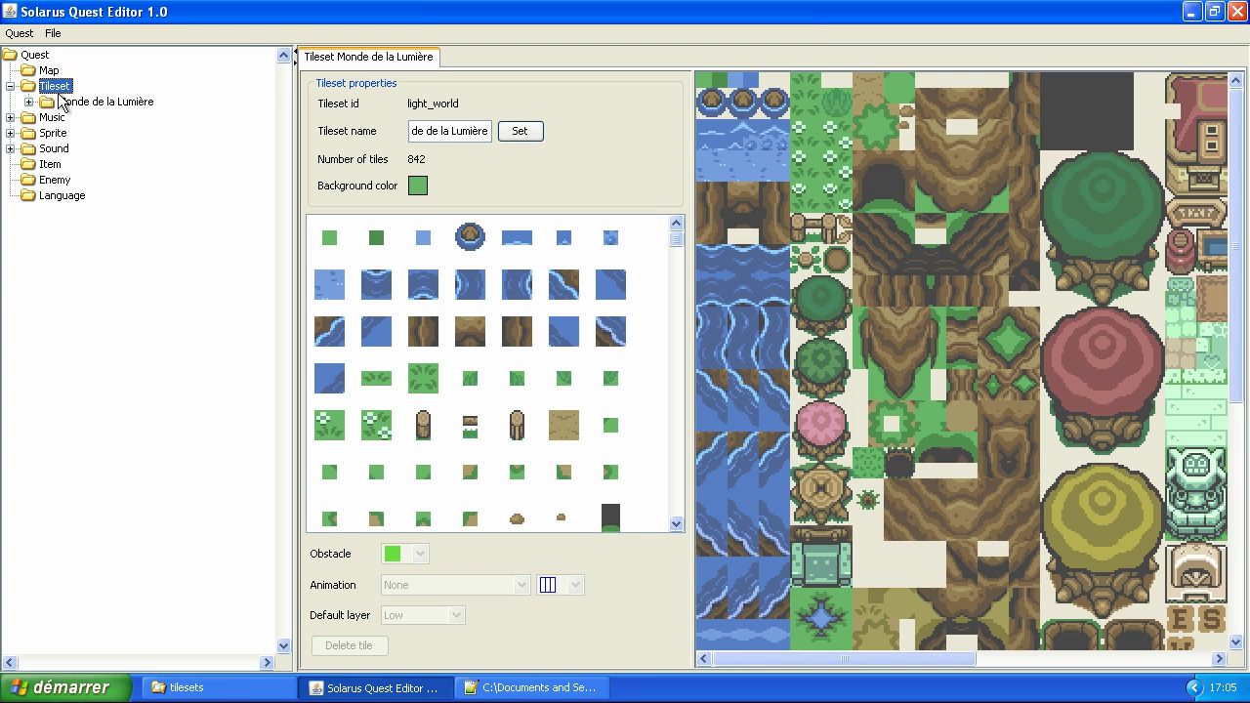
- Examine a cliff tile and the red pot tile of the Monde de la Lumière tileset in an enlarged view, and close the tileset
click(61, 100)
click(28, 102)
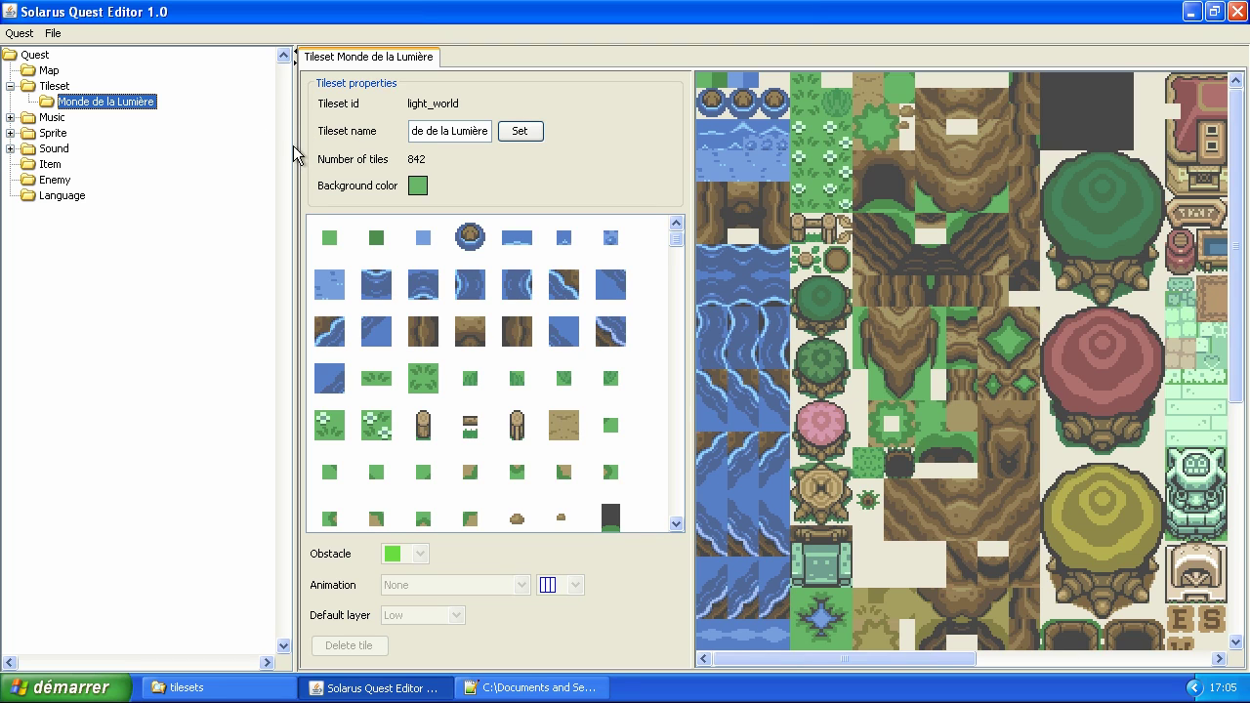
drag(297, 145, 112, 185)
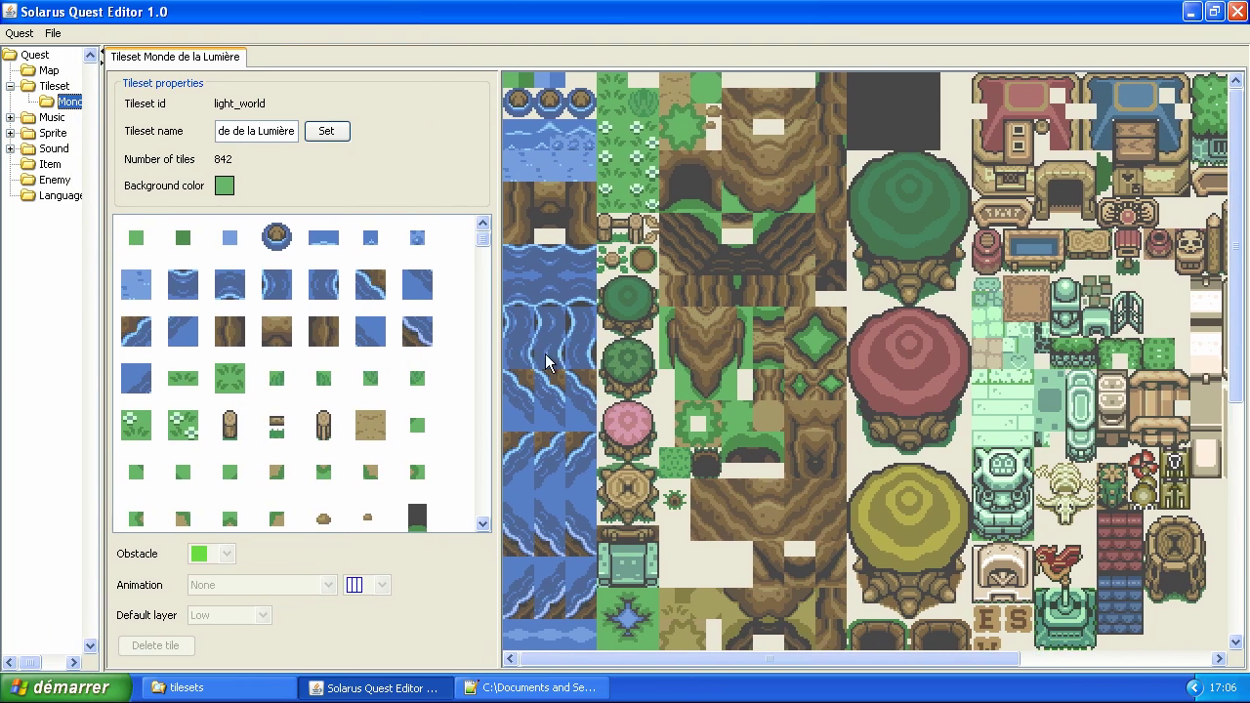
mouse_move(1236, 264)
mouse_down()
mouse_move(1227, 422)
mouse_move(1239, 264)
mouse_up()
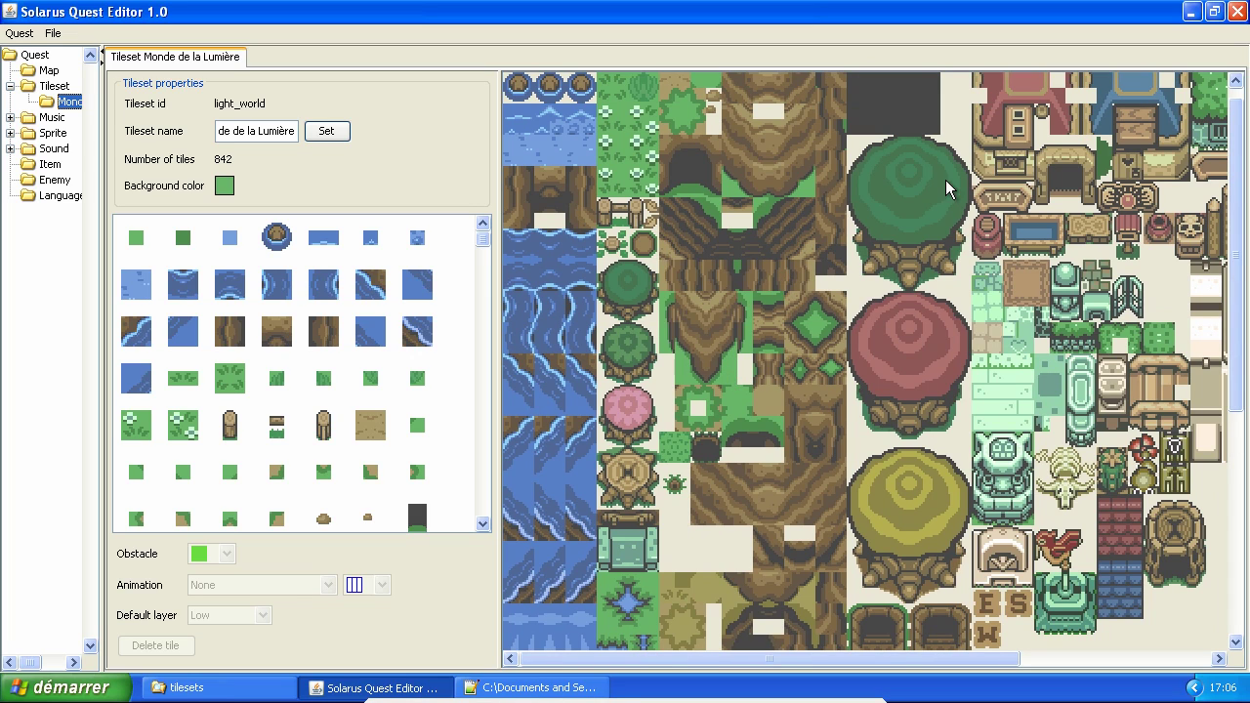
click(772, 271)
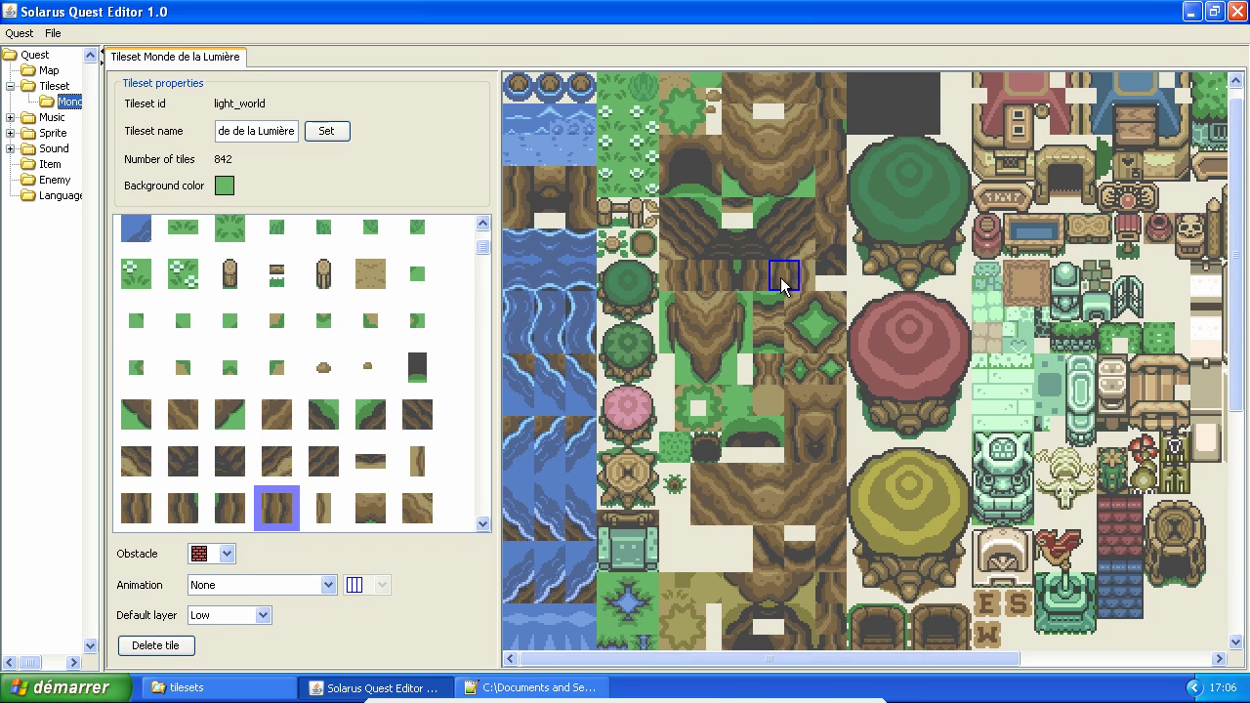
click(990, 240)
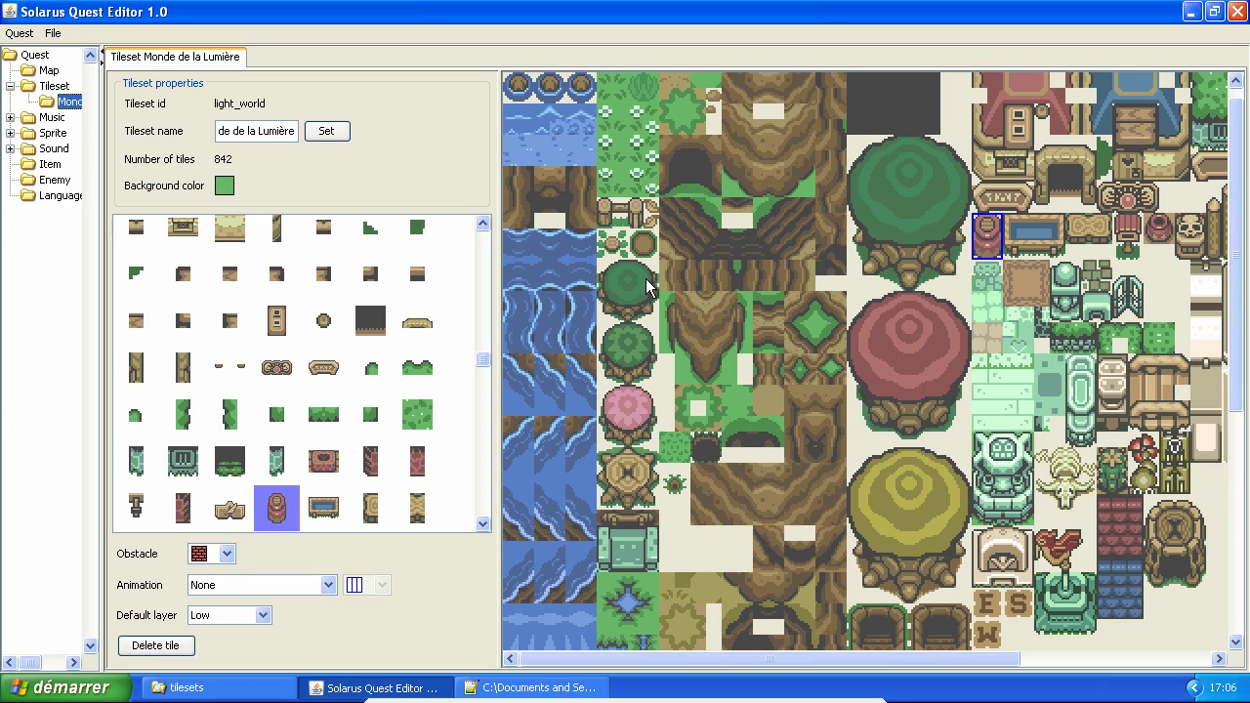
click(53, 33)
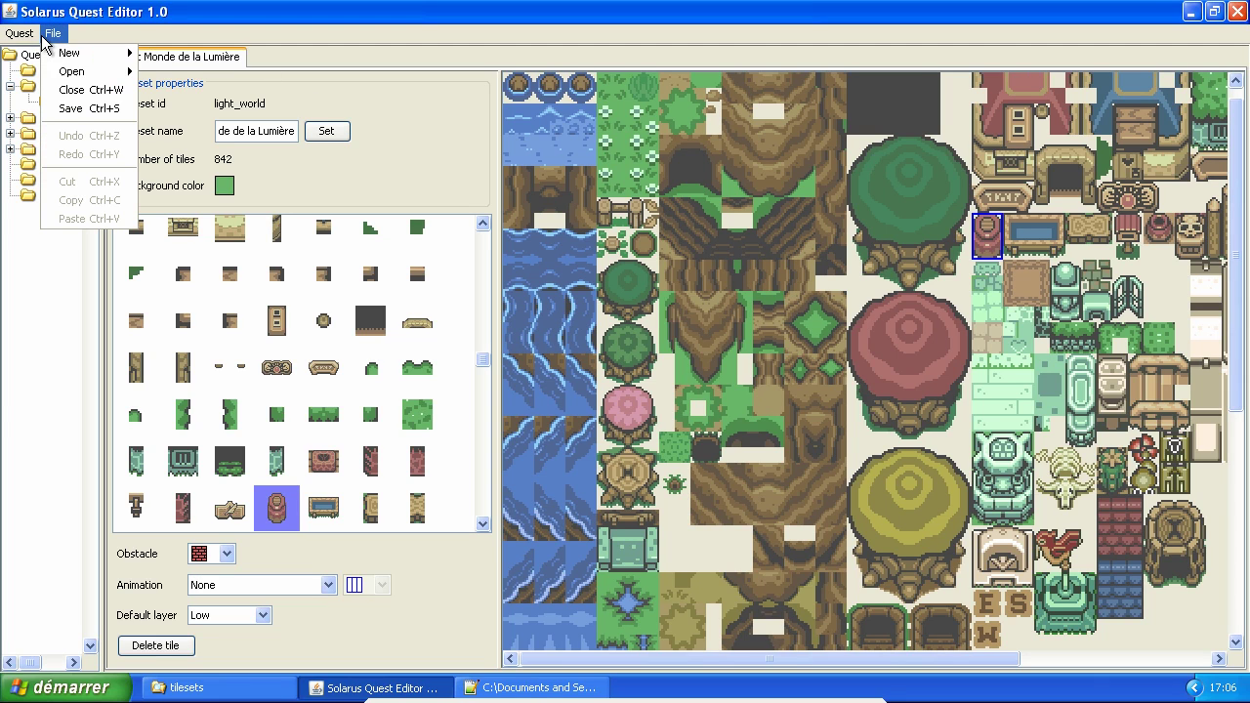
click(89, 90)
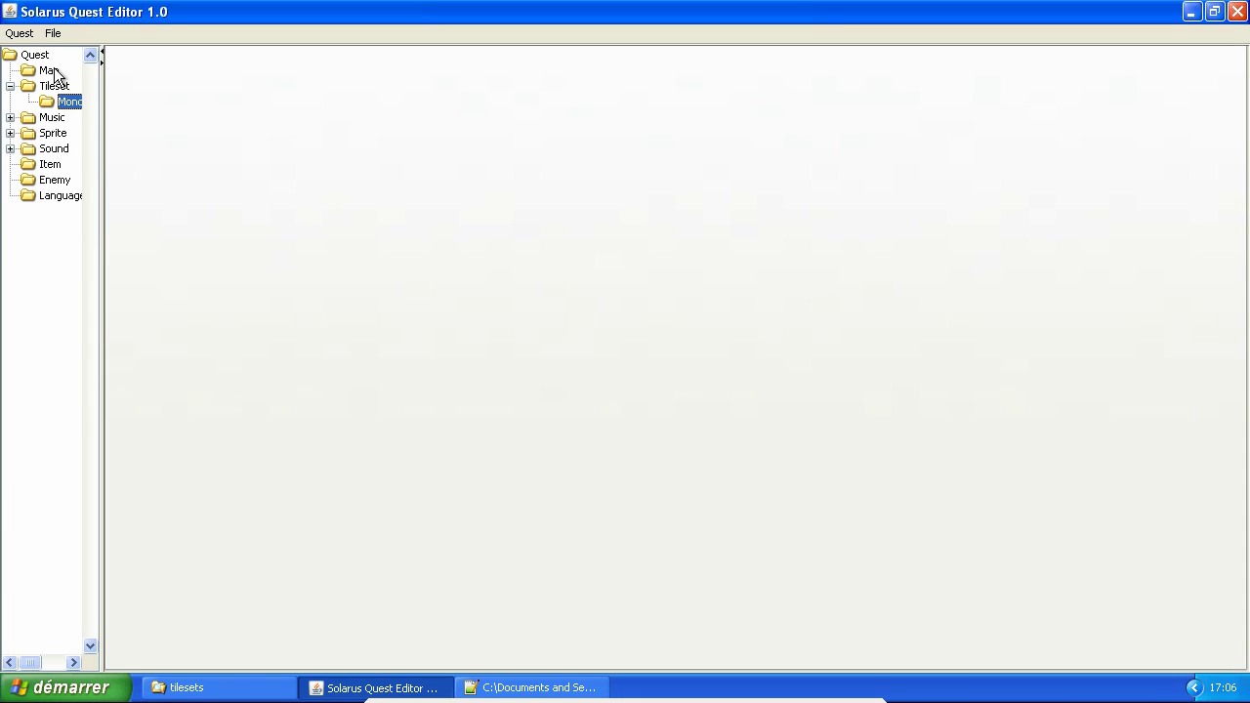
- Create a new map with the id test_map and the friendly name Première map
right_click(56, 69)
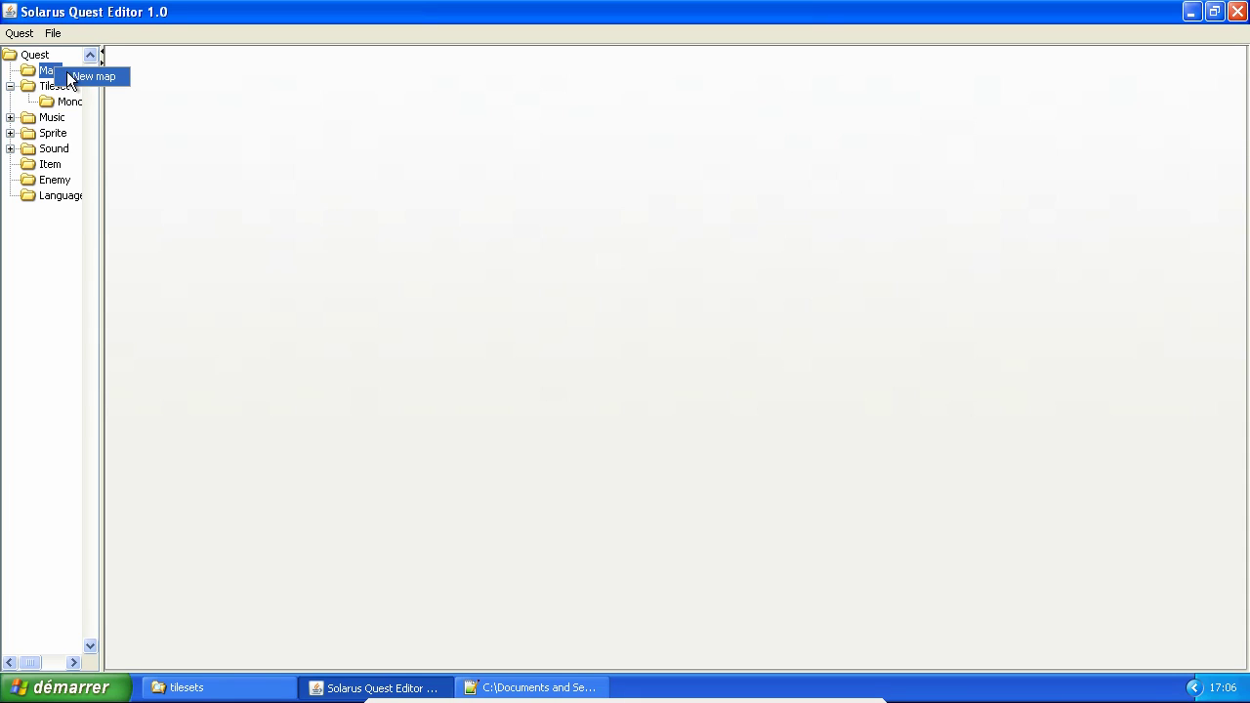
click(71, 77)
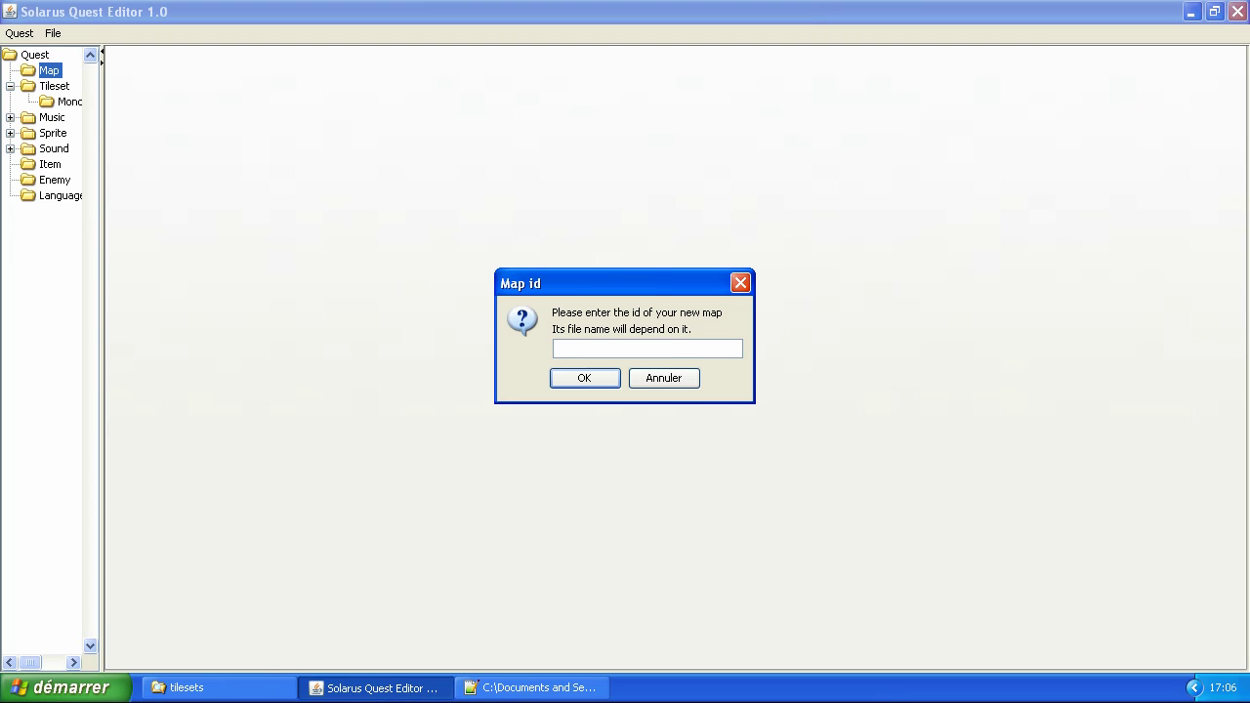
text(Première mq)
key(ctrl+a)
key(BackSpace)
text(test_ma)
key(Return)
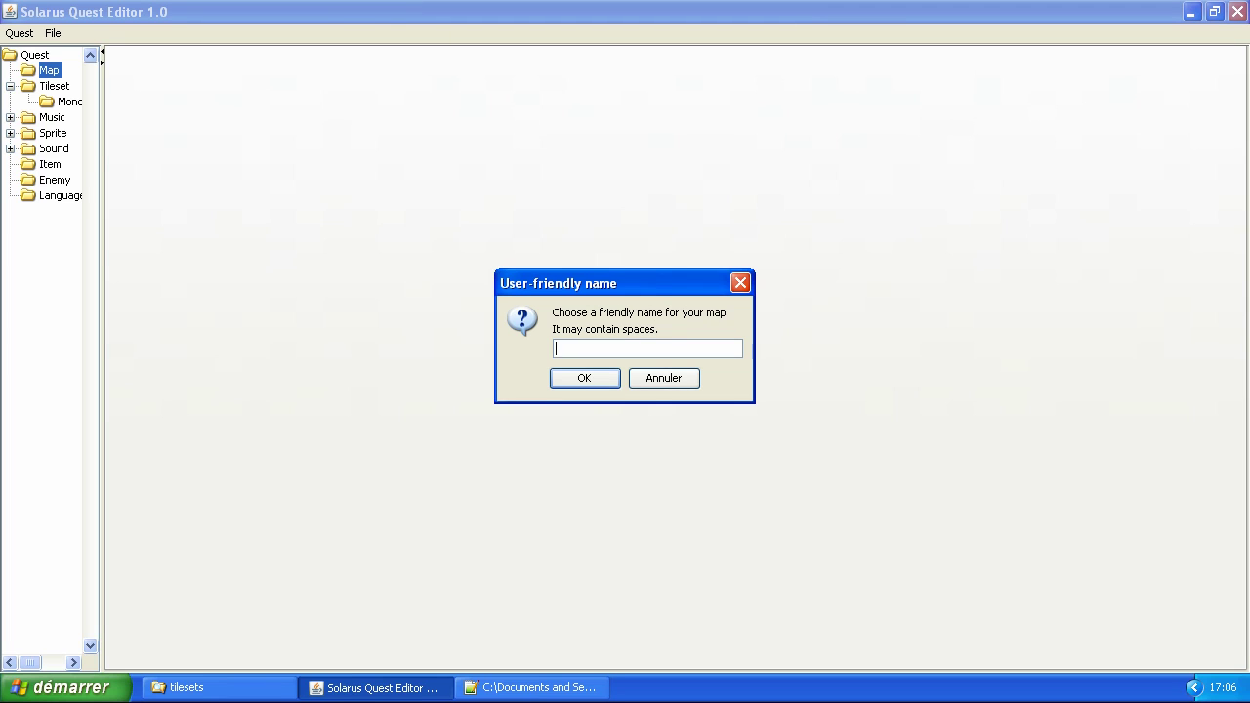
text(Première map)
click(588, 376)
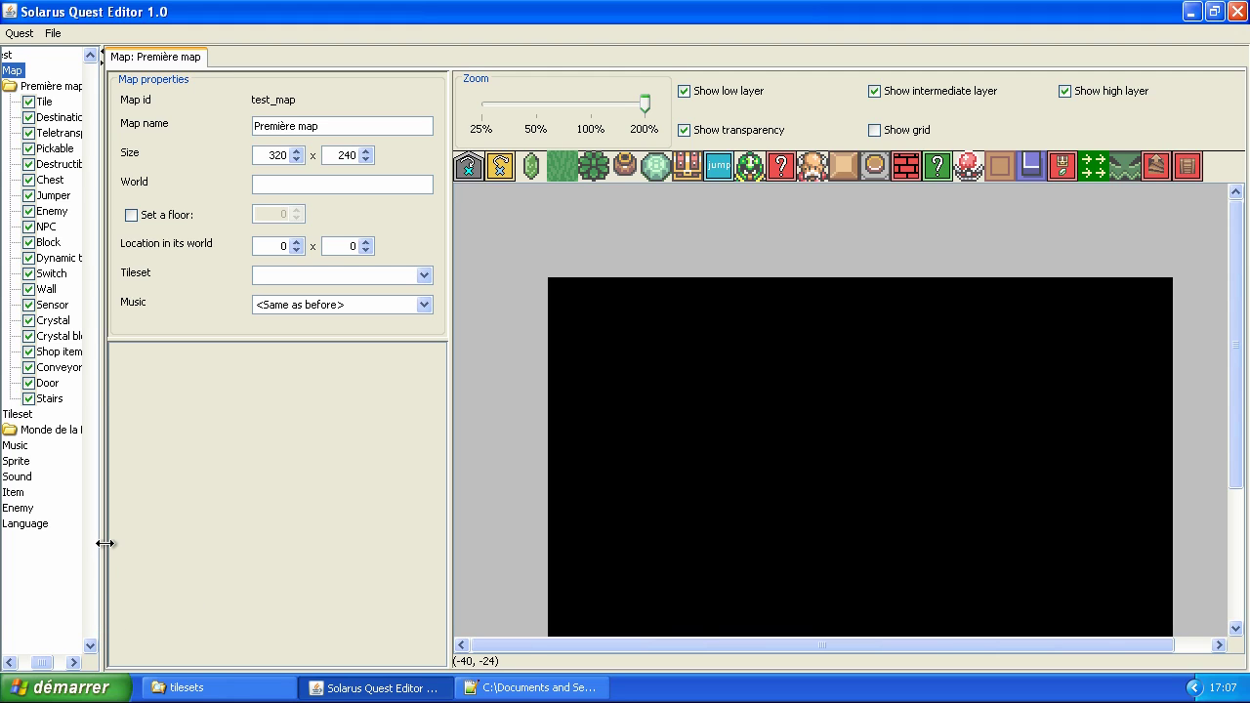
- Widen the resource tree, show the map at 100% zoom, and assign it the Monde de la Lumière tileset
drag(105, 543, 184, 547)
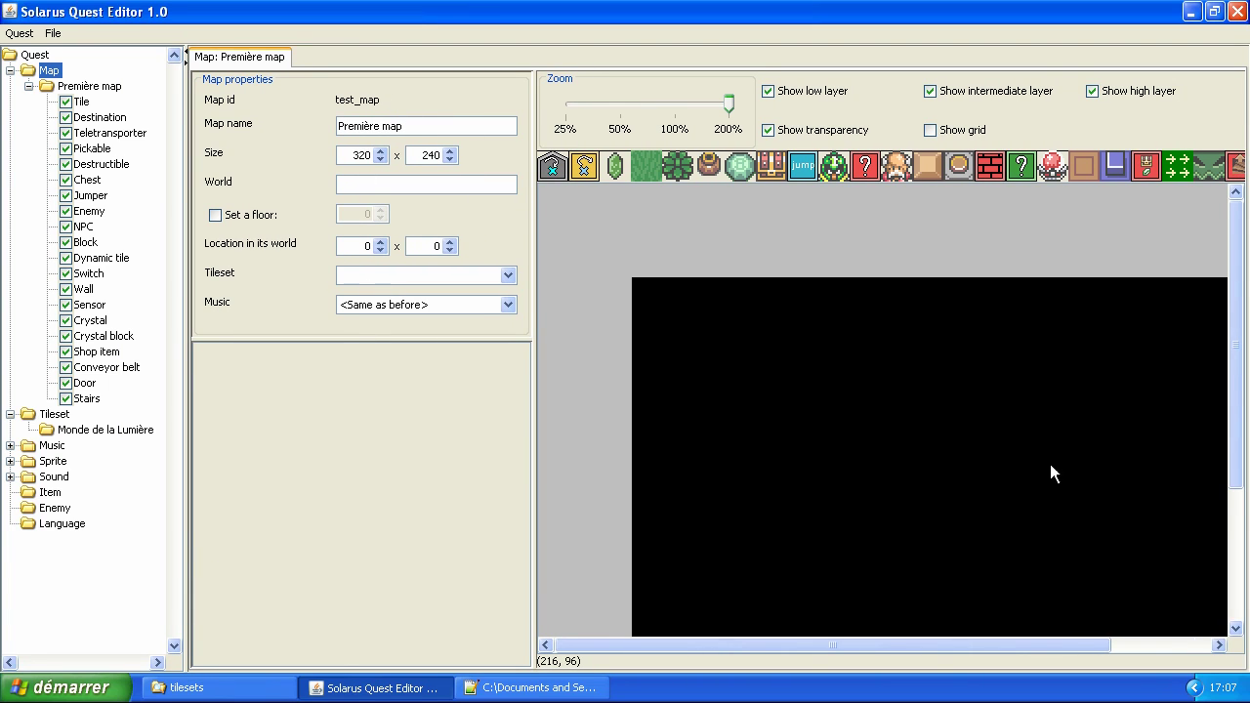
click(677, 105)
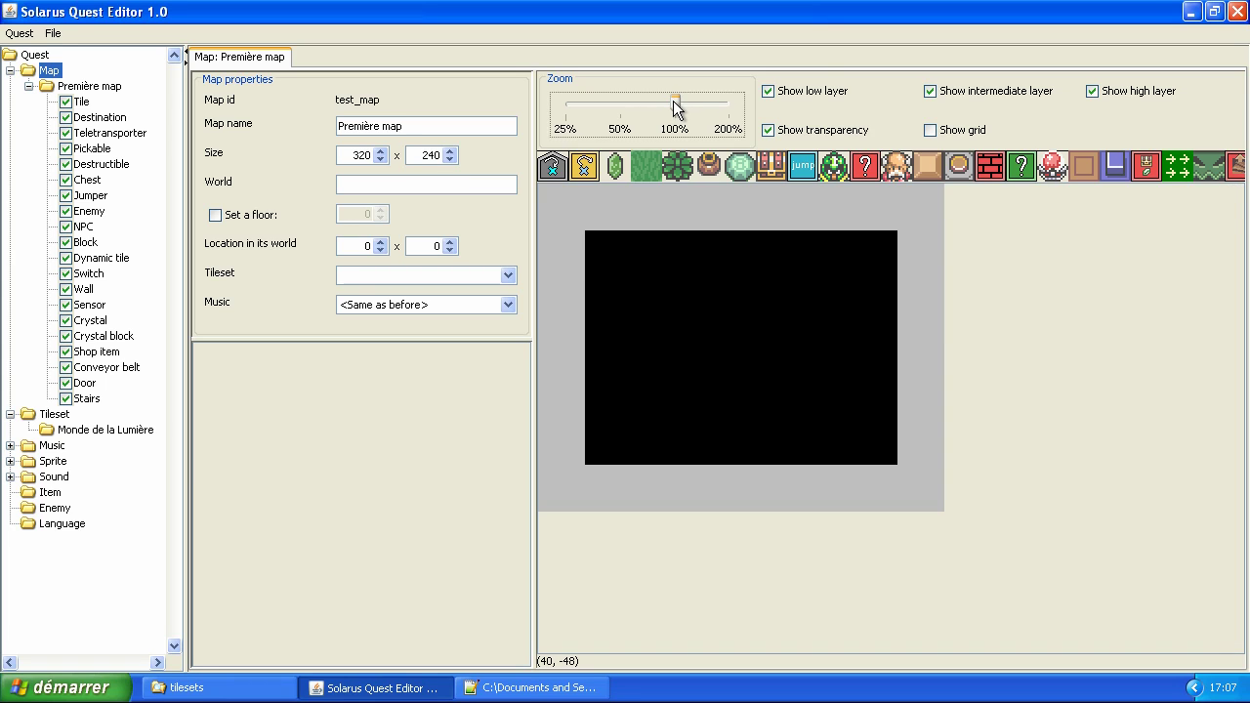
click(578, 116)
click(663, 102)
click(394, 277)
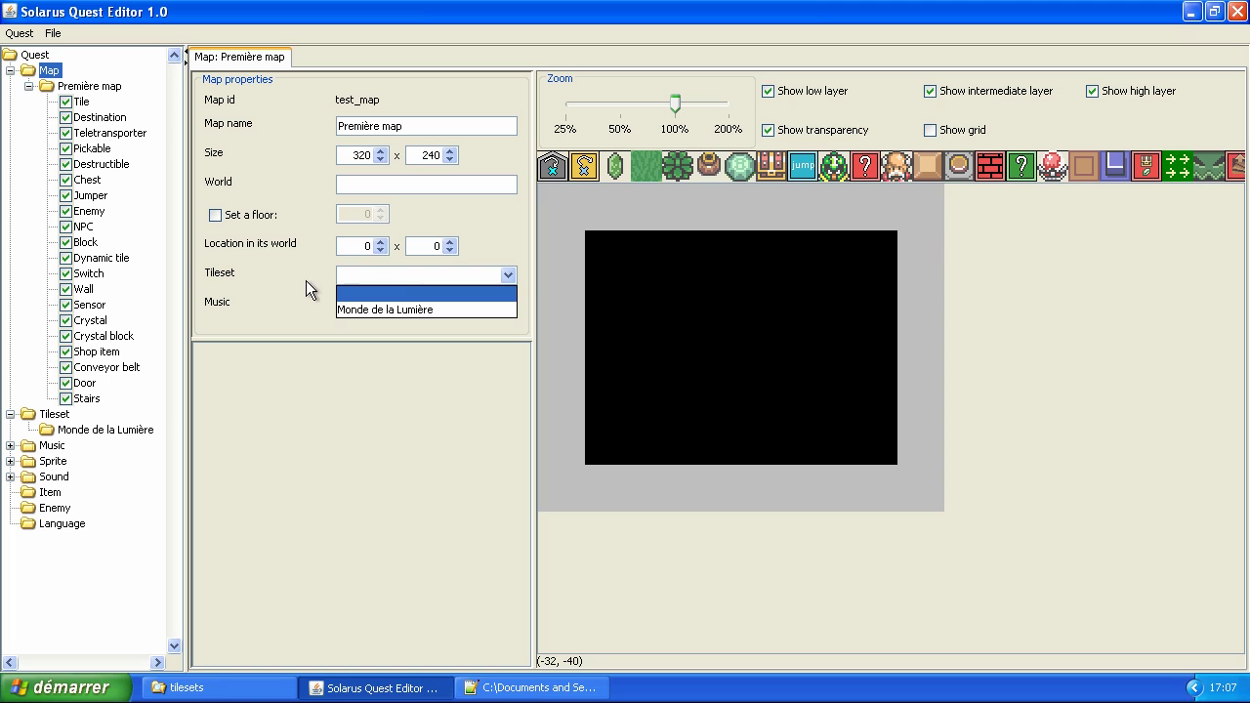
click(408, 310)
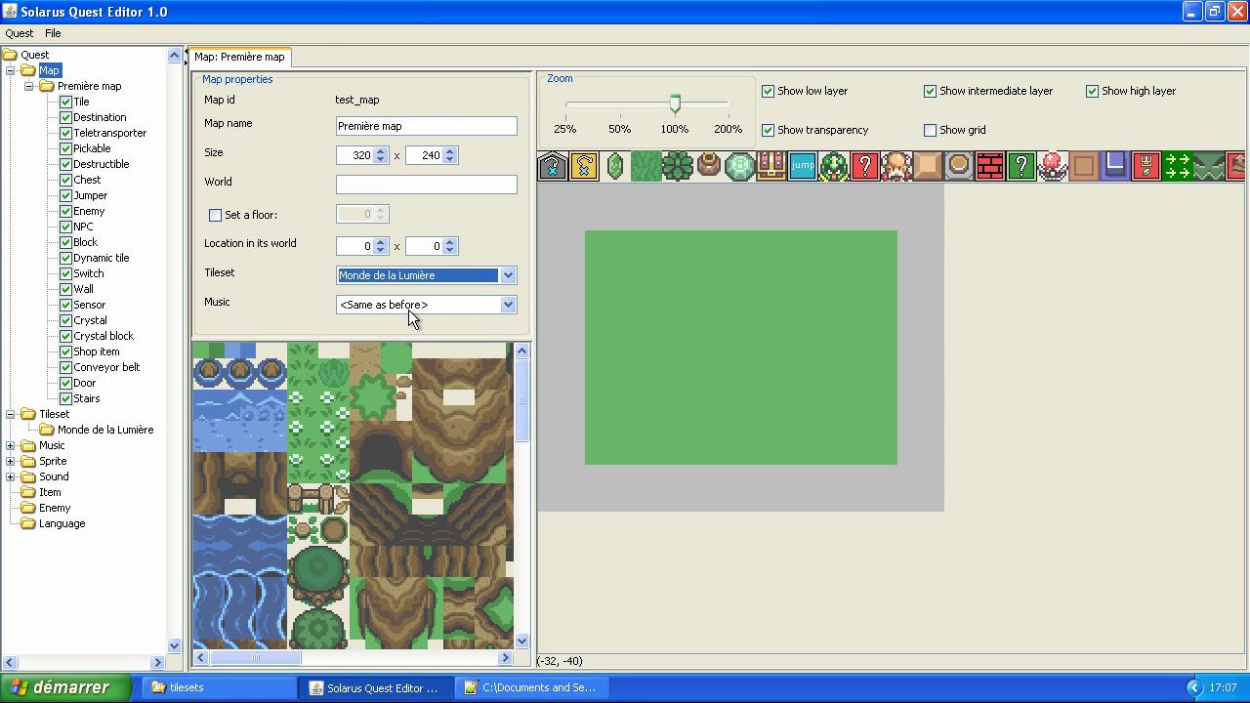
- Set the world of Première map to outside and save the map
click(56, 35)
click(384, 184)
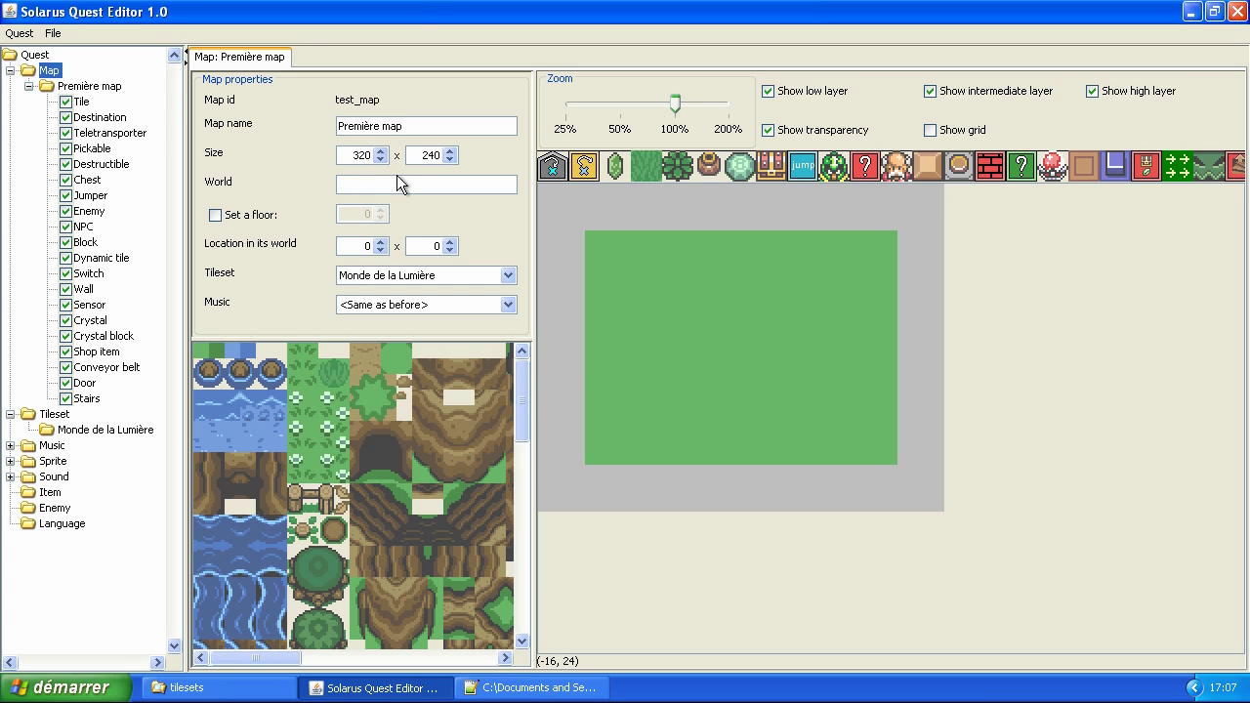
text(out)
key(shift+Left)
key(shift+Left)
key(shift+Left)
key(shift+Left)
key(shift+Left)
key(shift+Left)
key(shift+Left)
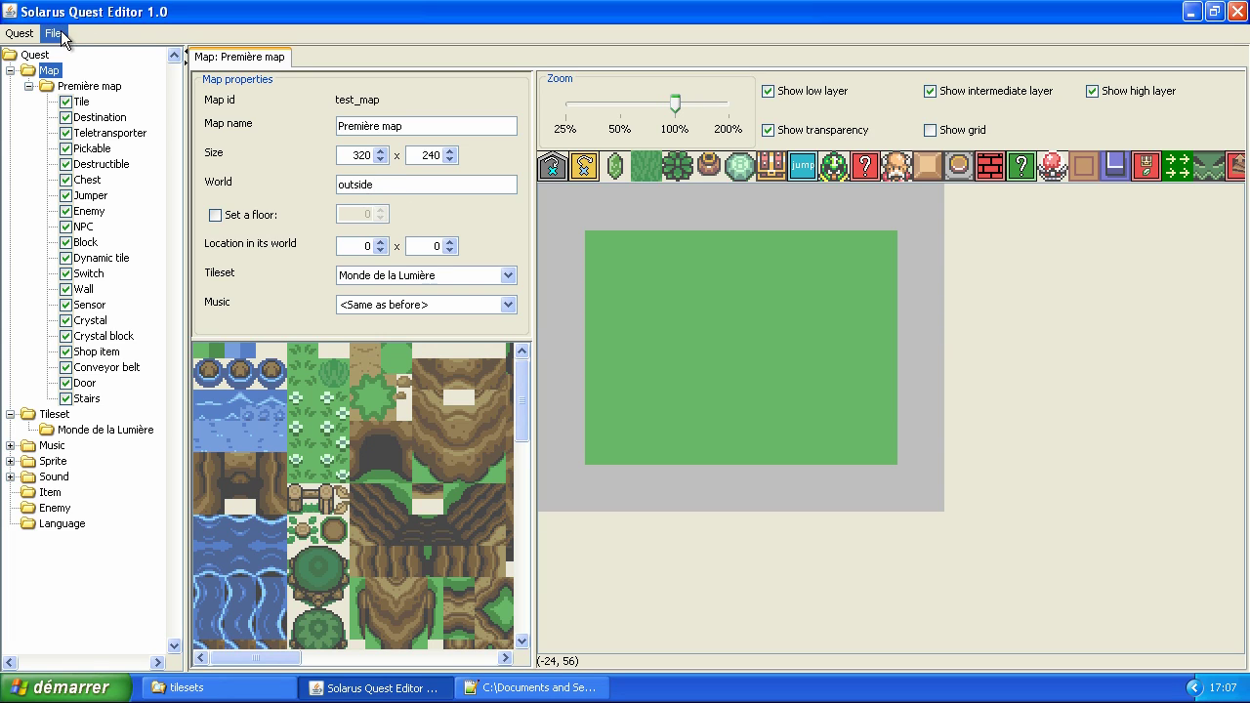
click(53, 33)
click(87, 111)
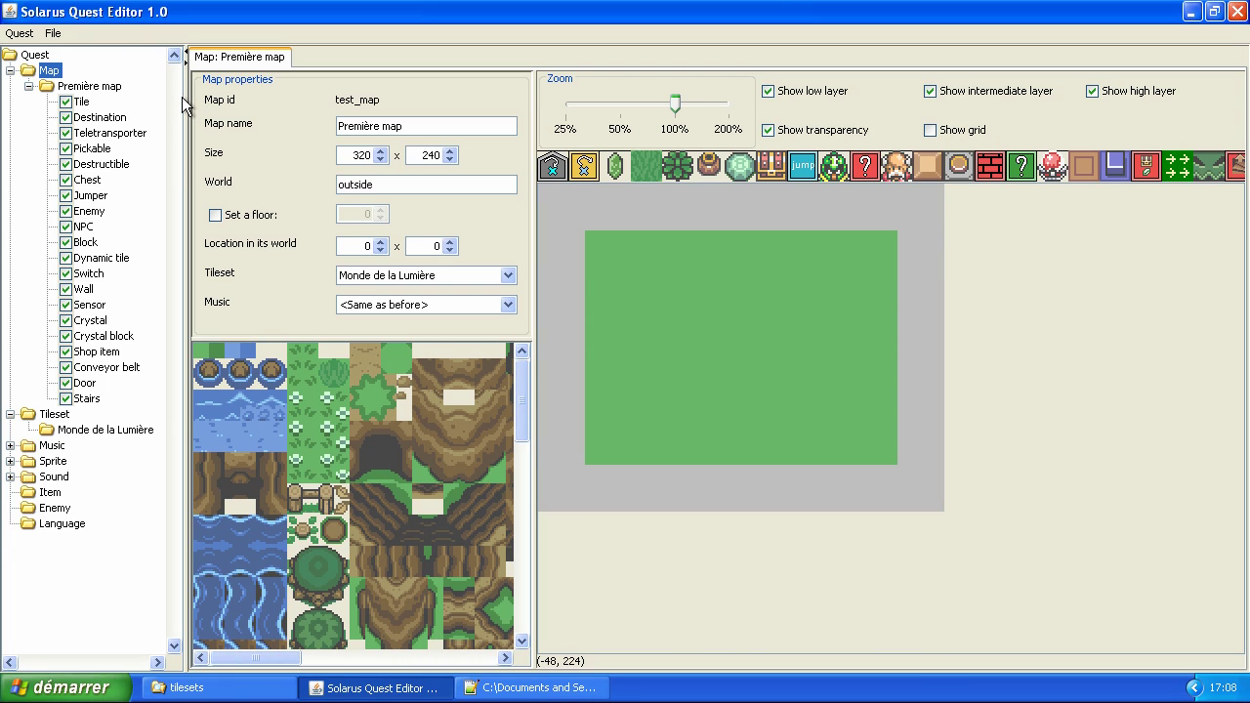
- Look through the tileset's tiles beside the map with the resource tree temporarily narrowed
drag(185, 106, 39, 123)
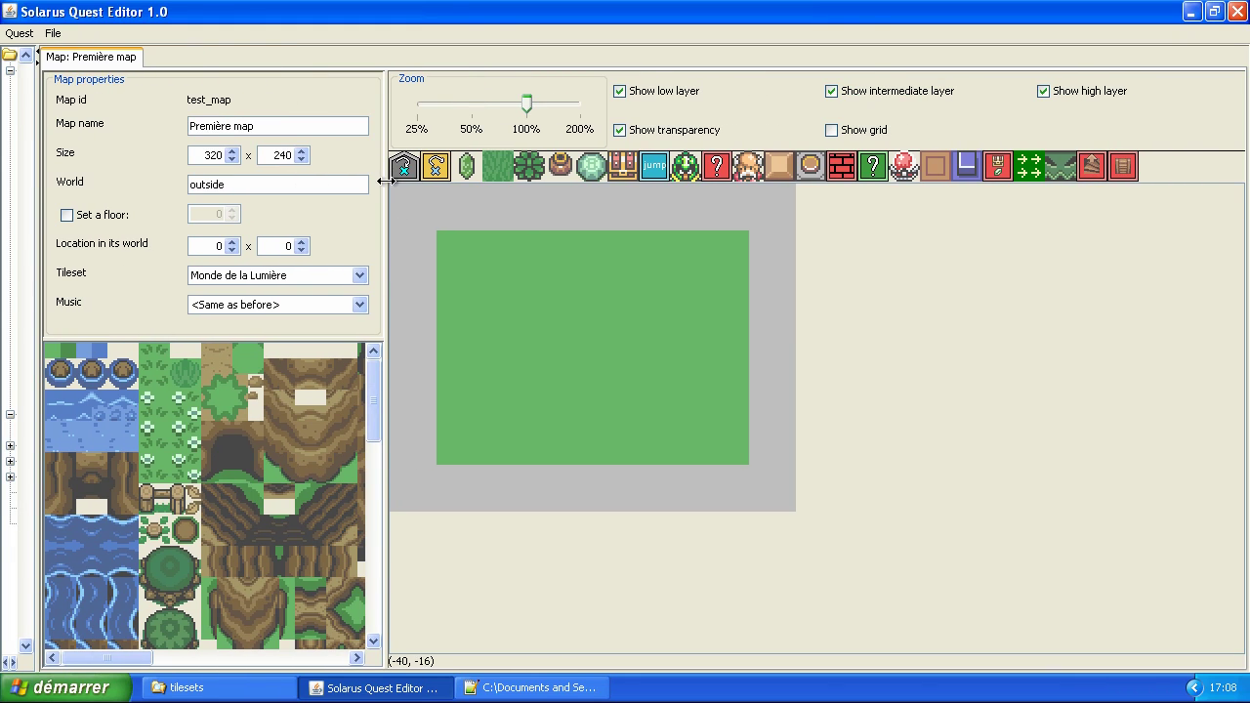
scroll(251, 508, down, 3)
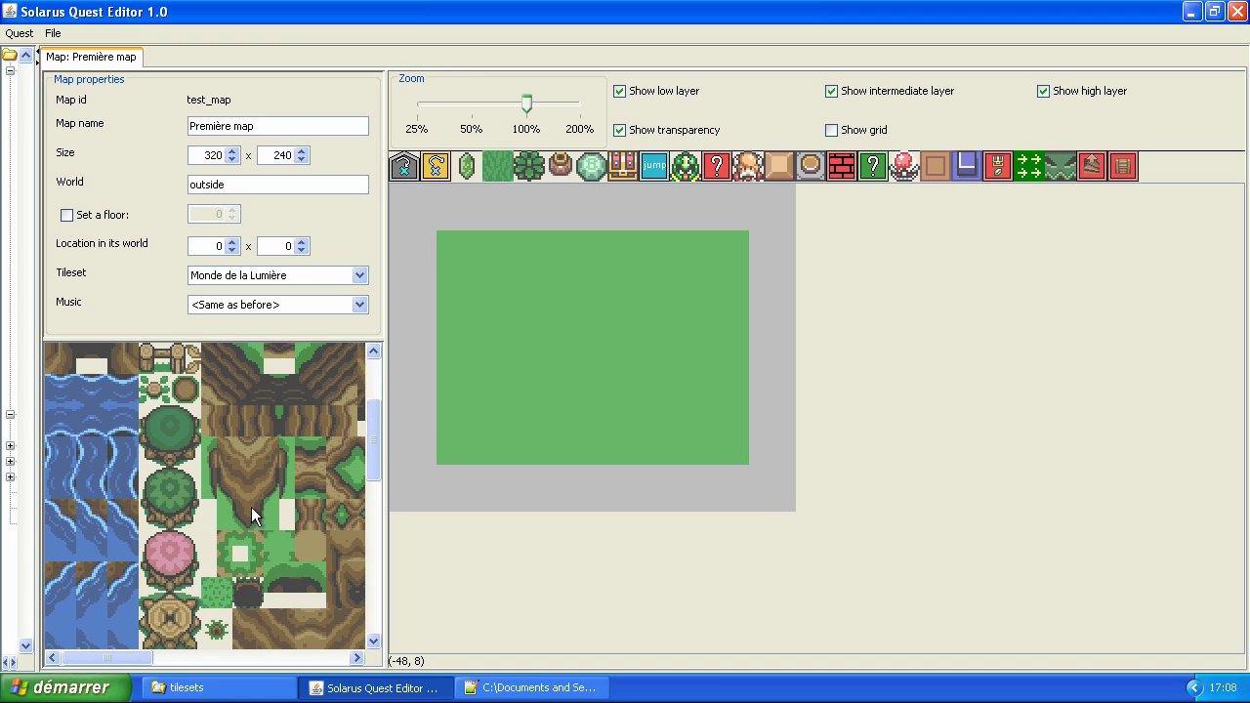
scroll(221, 562, down, 5)
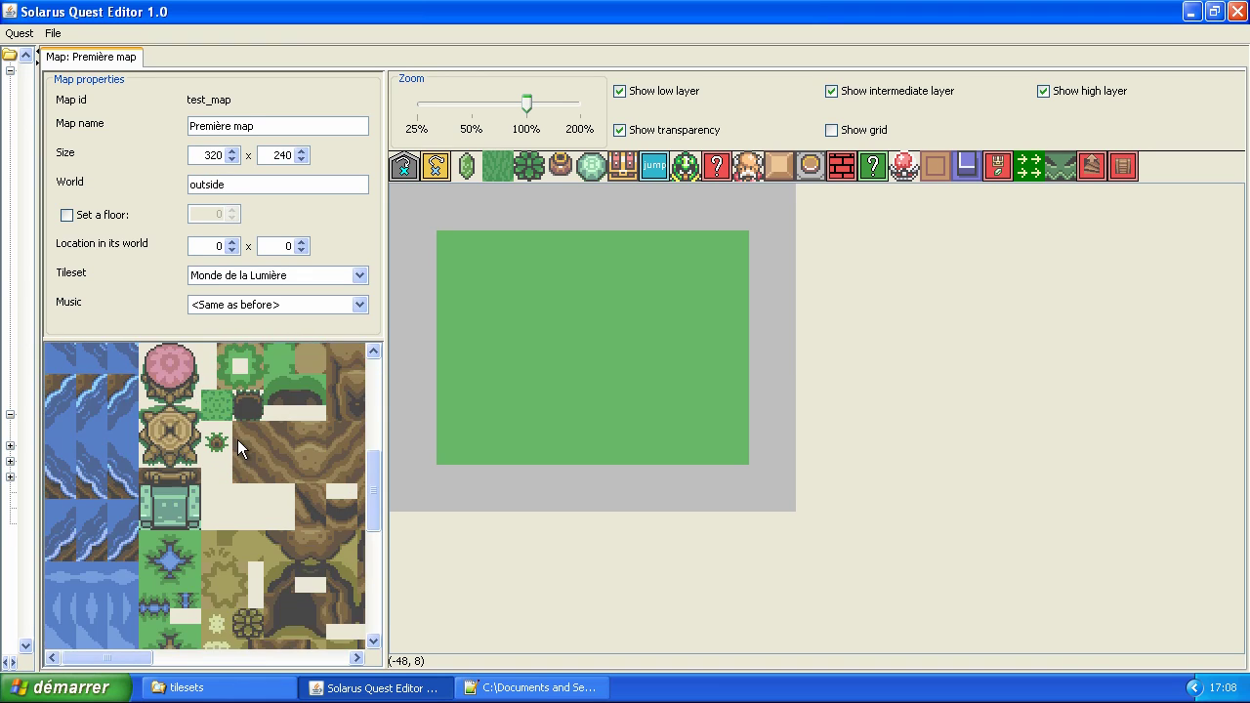
scroll(280, 501, up, 5)
scroll(85, 436, up, 3)
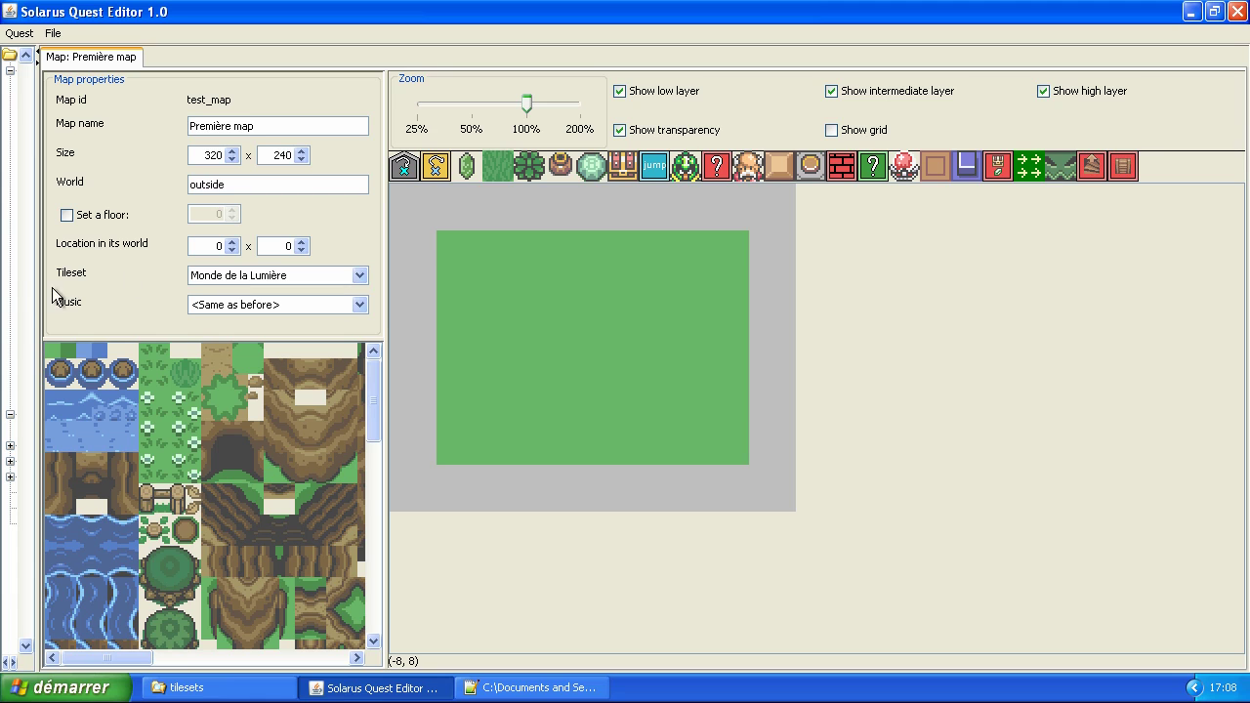
drag(37, 301, 196, 308)
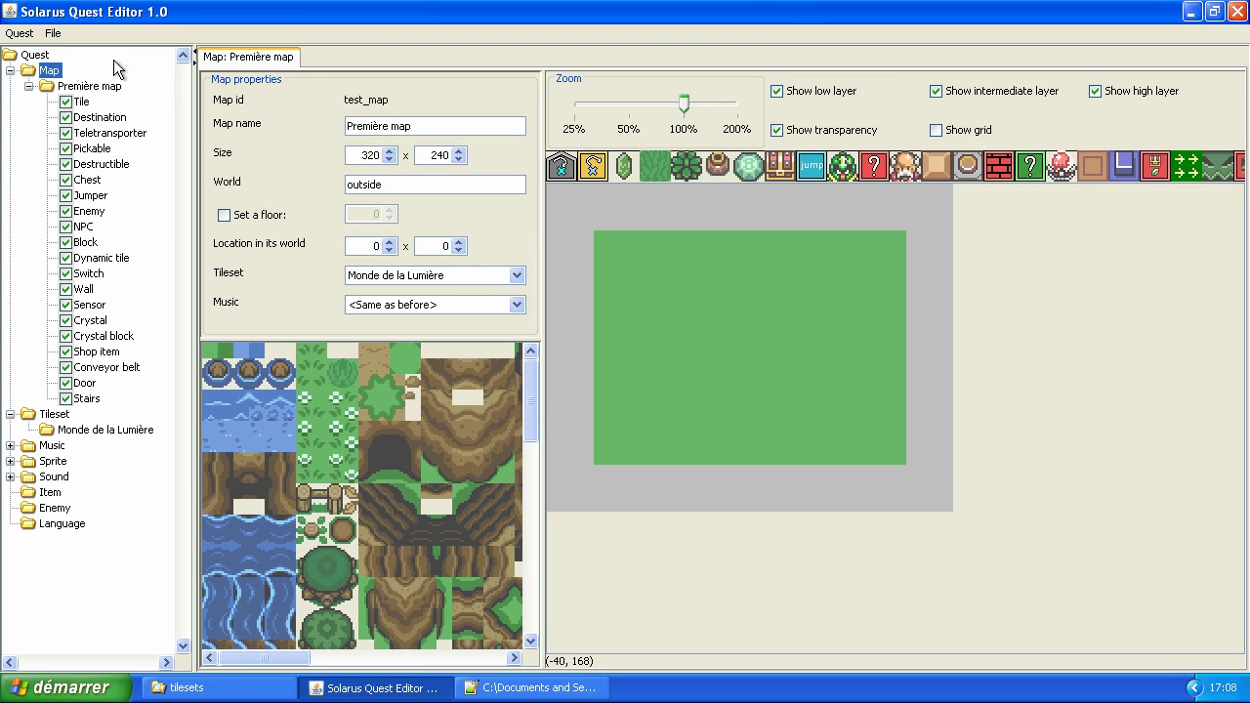
- Save the map and place a destination in the upper-left part of Première map at about (64, 85)
click(49, 34)
click(80, 114)
click(564, 172)
click(656, 307)
click(61, 33)
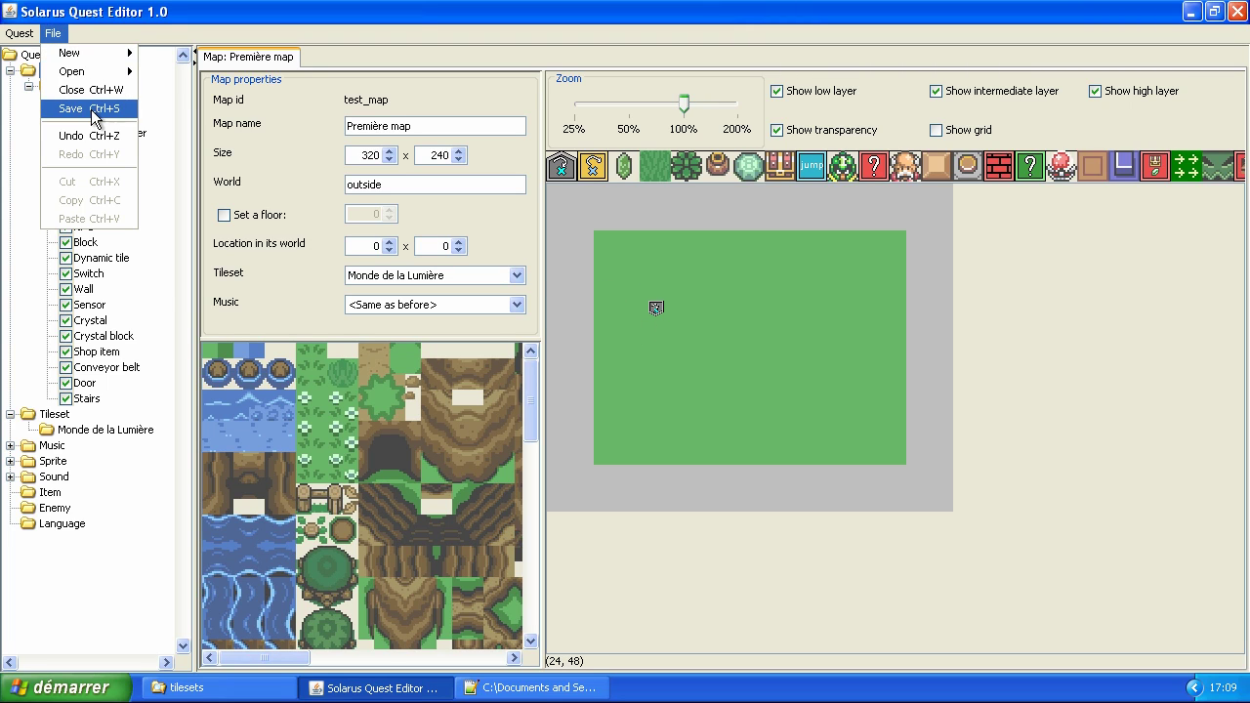
click(644, 283)
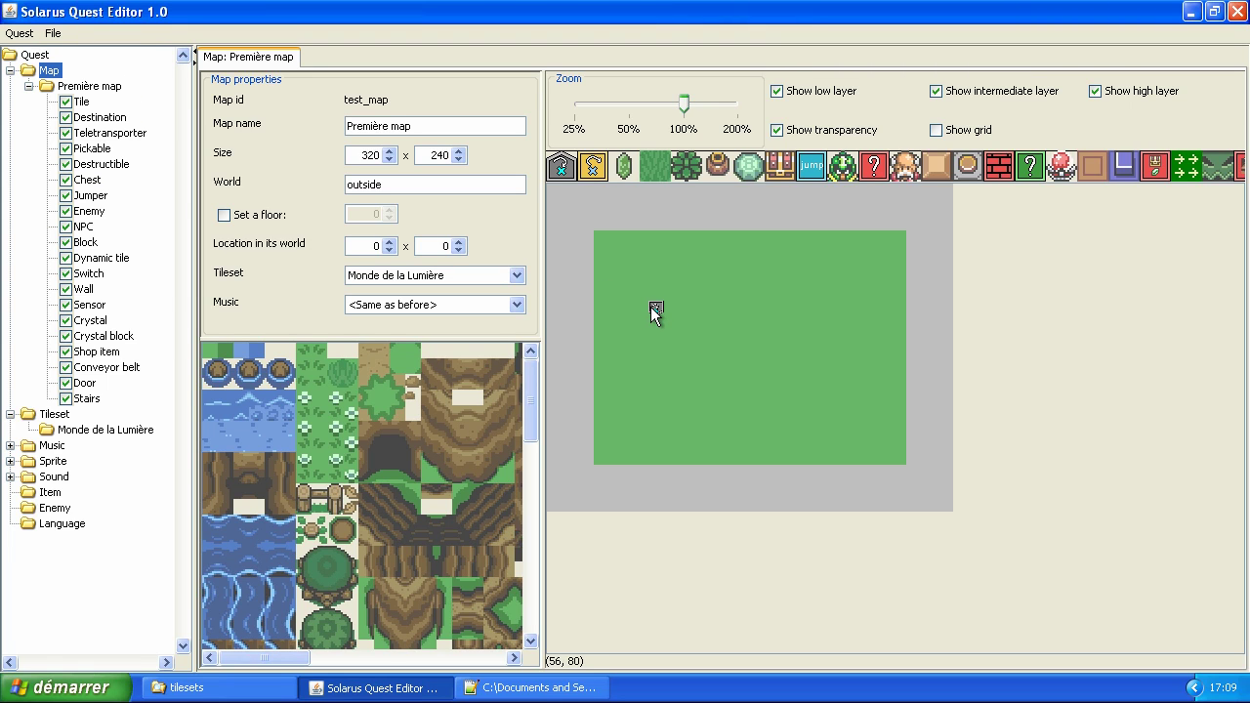
- Name the placed destination start and save the map
click(655, 308)
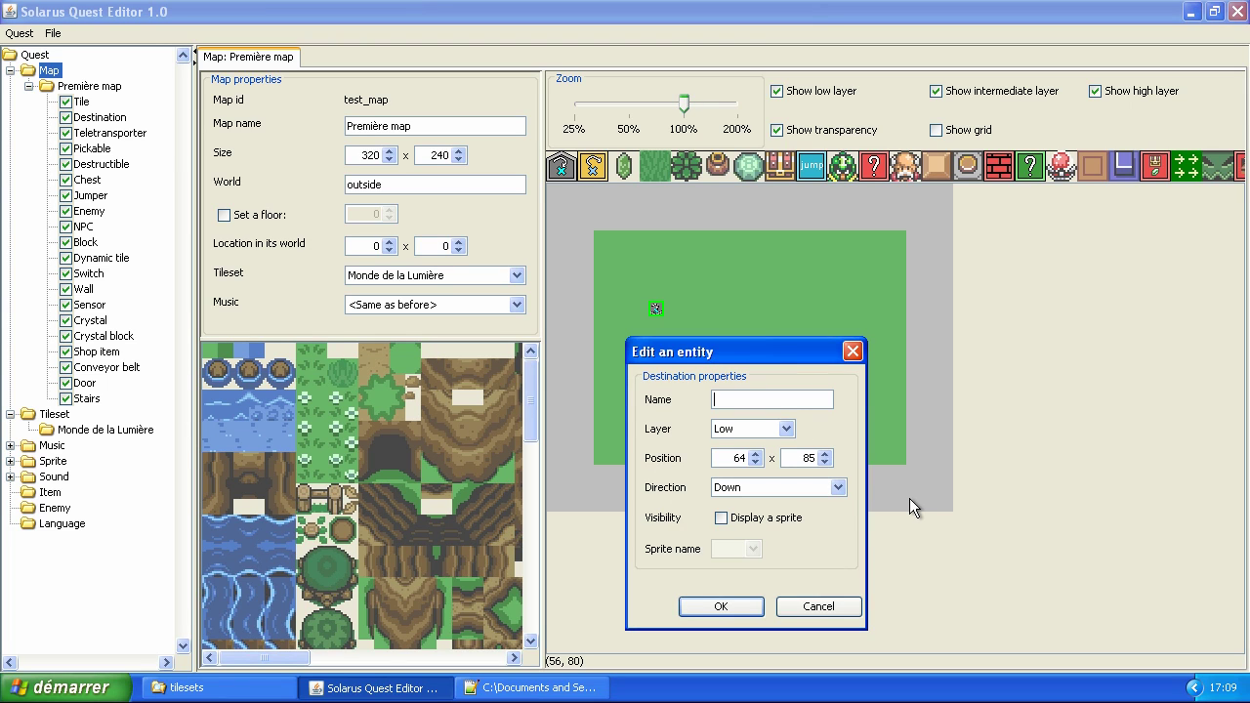
text(stqrt)
key(BackSpace)
text(art)
click(723, 607)
click(53, 34)
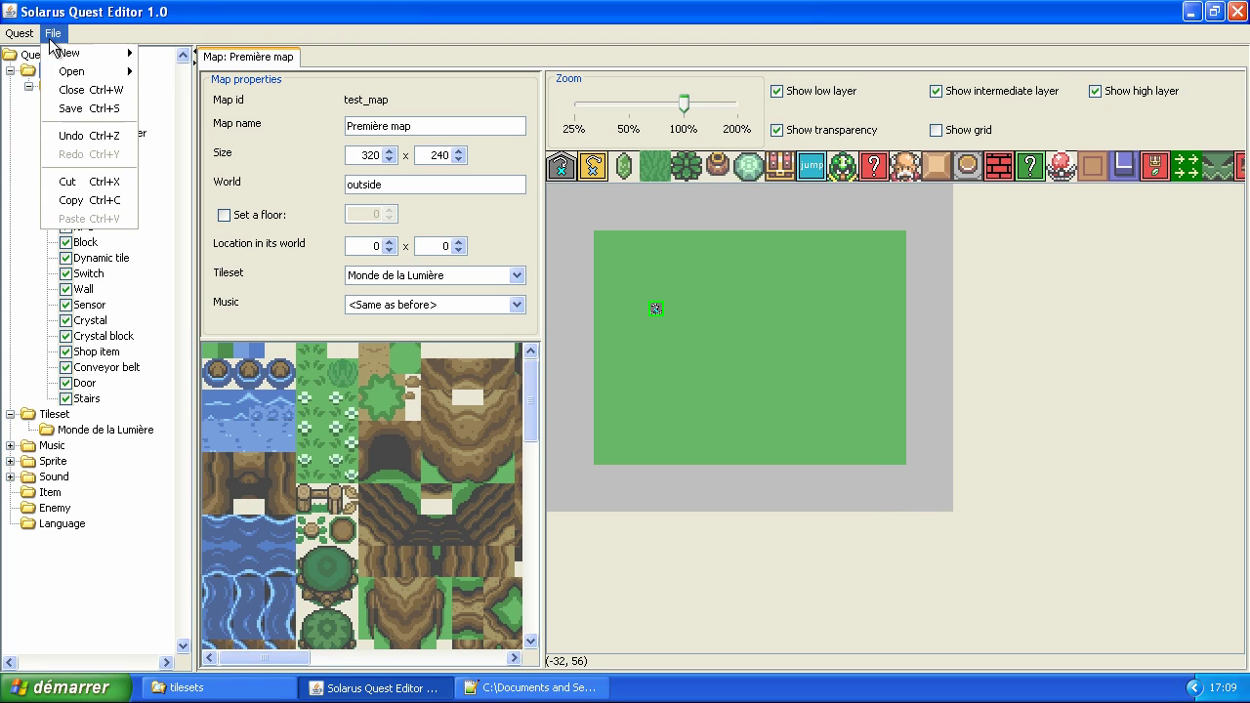
click(89, 110)
click(803, 385)
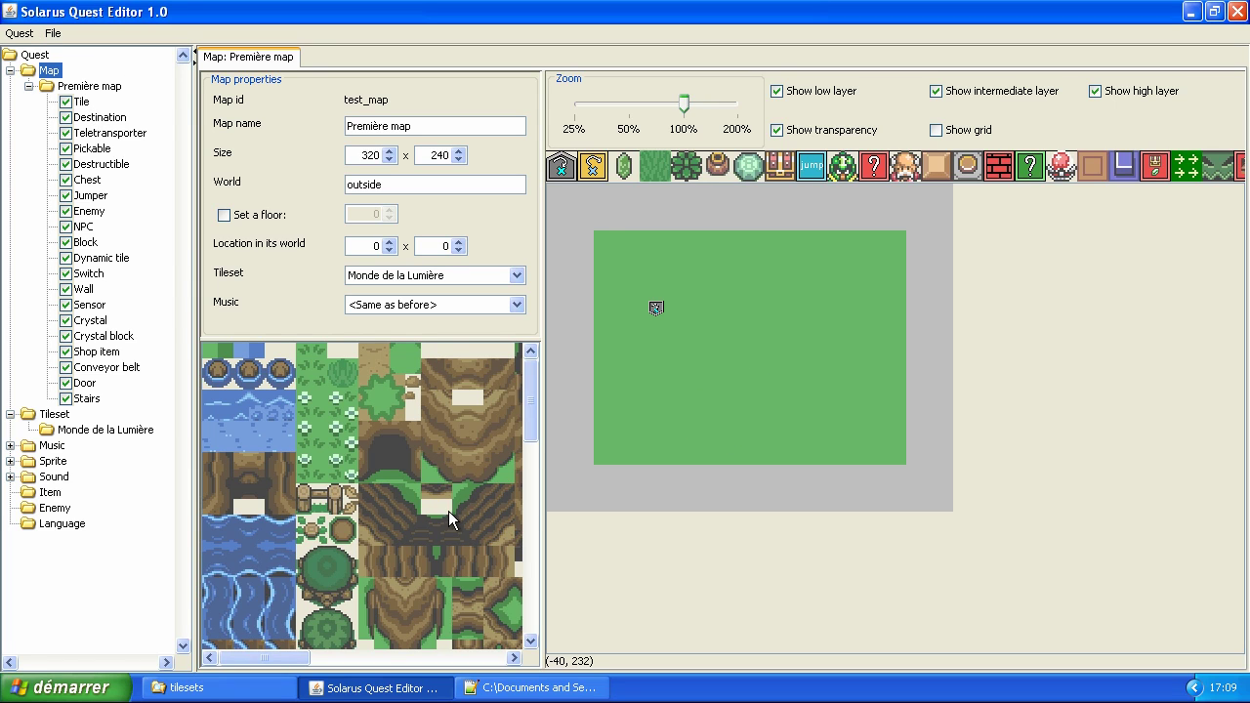
- Place one light green tree tile from the tileset on the map just below the destination
scroll(406, 555, down, 2)
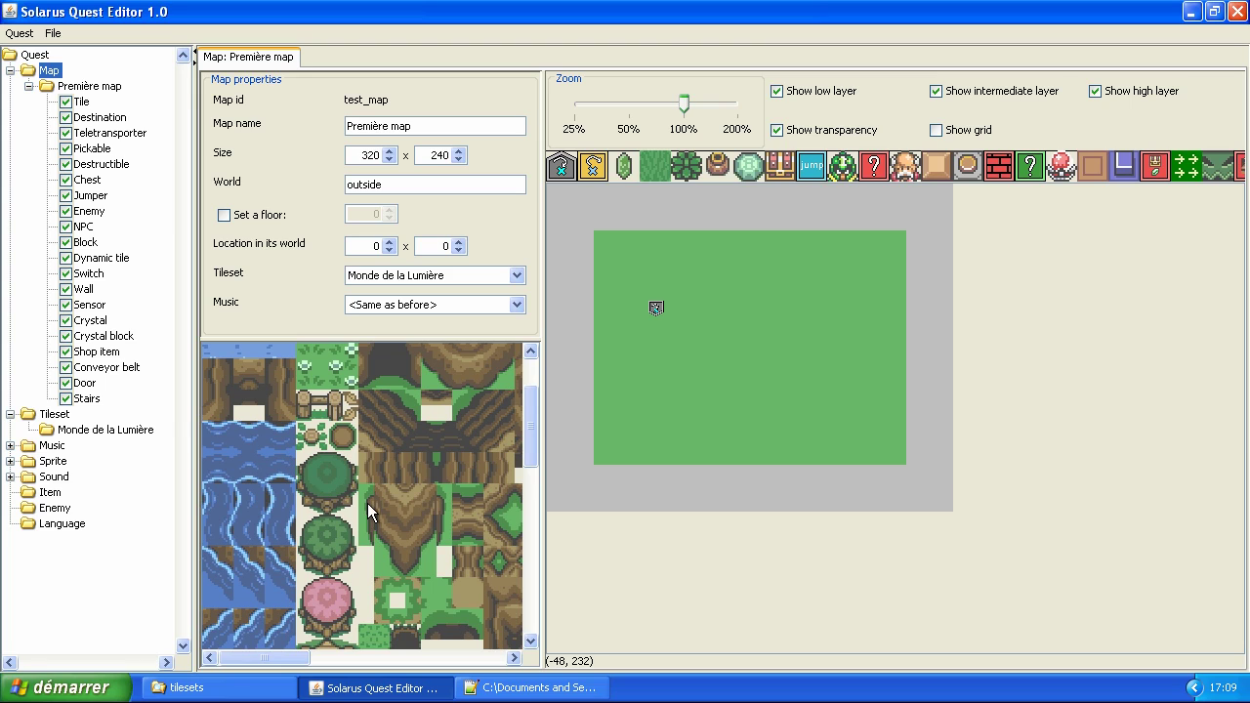
click(328, 537)
scroll(402, 546, down, 1)
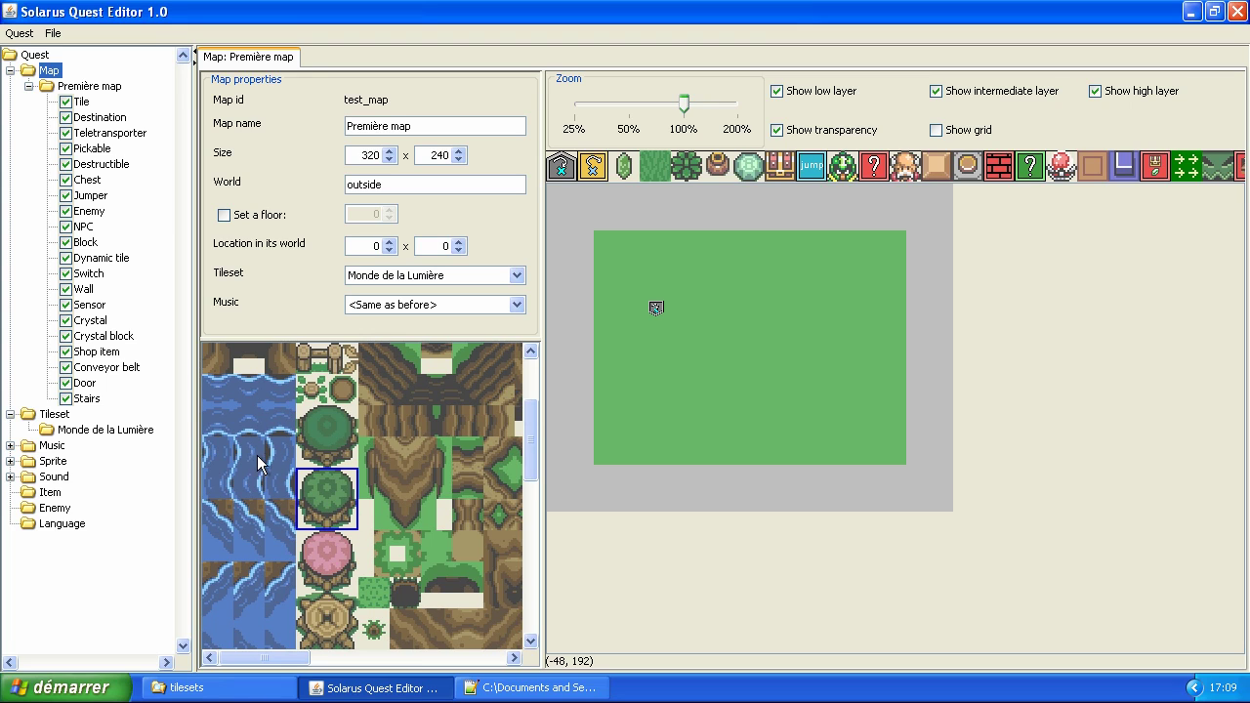
scroll(495, 518, up, 1)
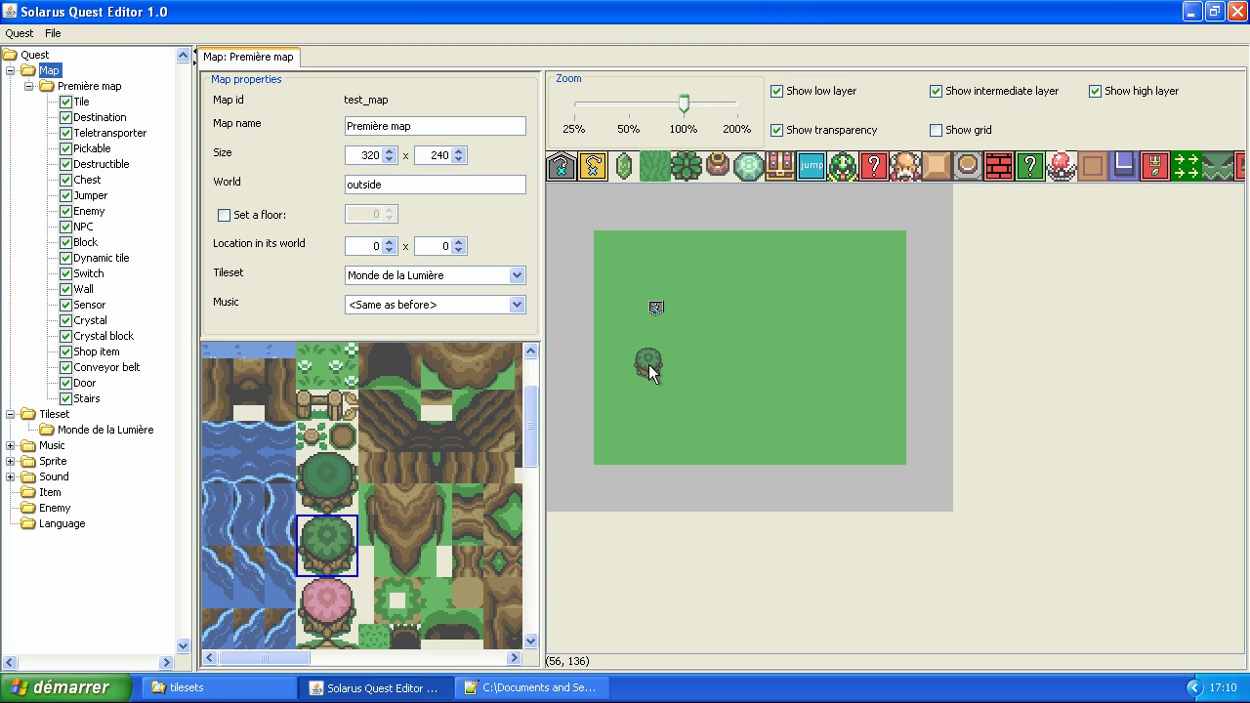
click(648, 364)
- Place two single dark green trees in the upper part of the map and a row of four further down, and save the map
click(738, 107)
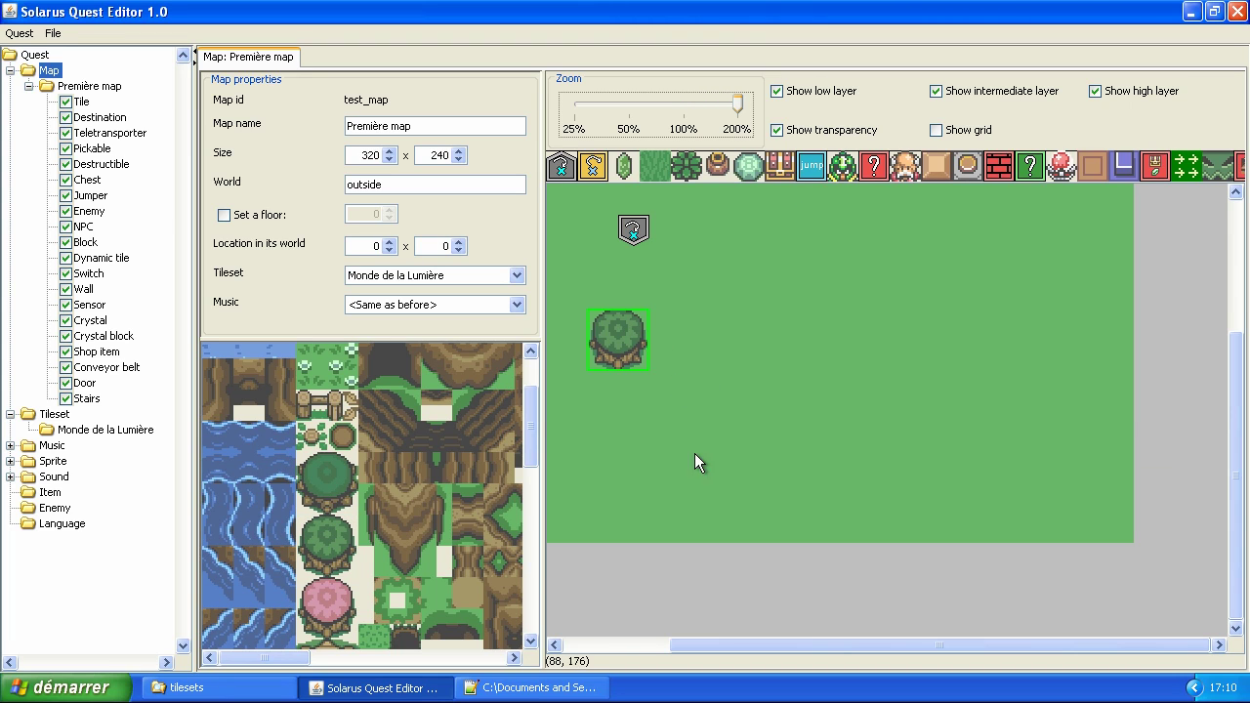
scroll(694, 453, up, 2)
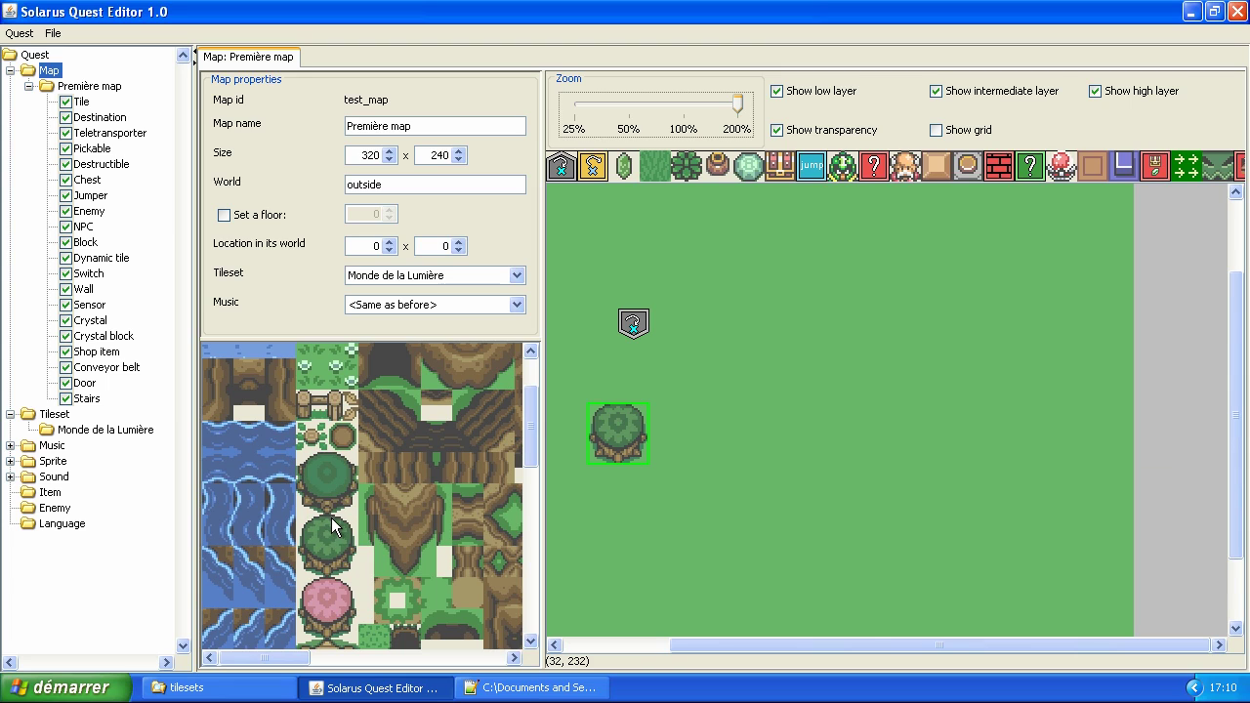
click(323, 469)
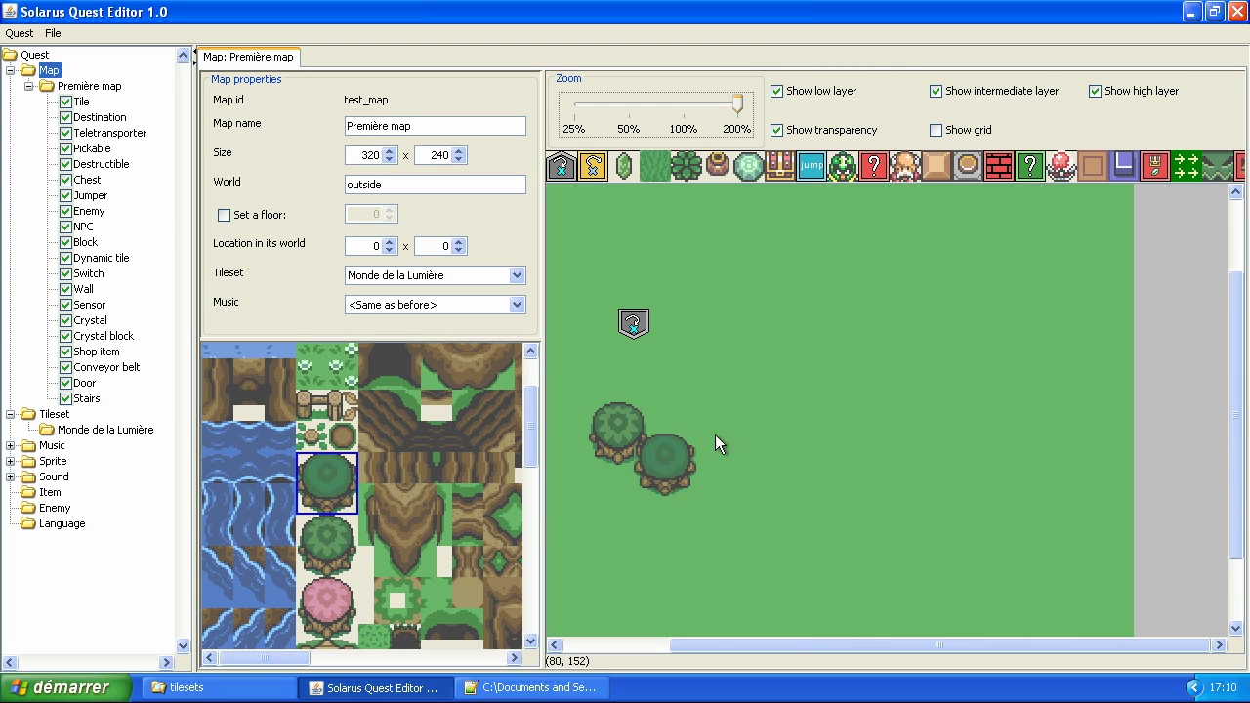
click(761, 292)
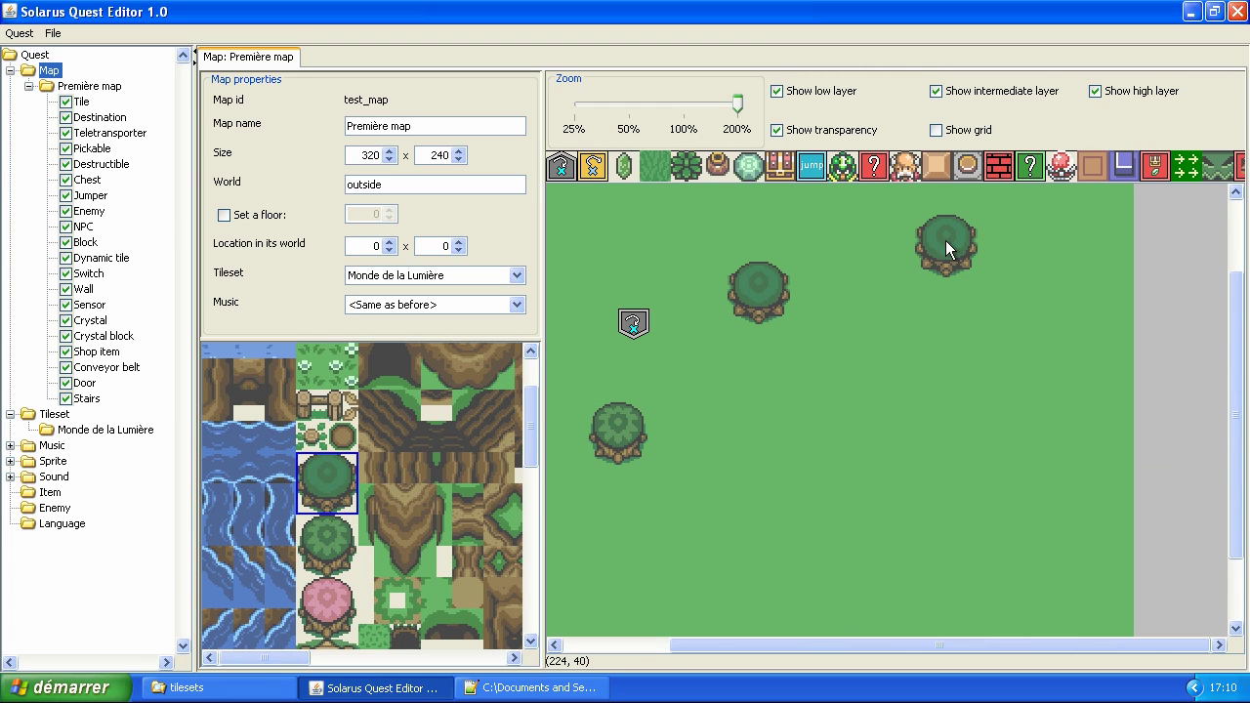
click(947, 245)
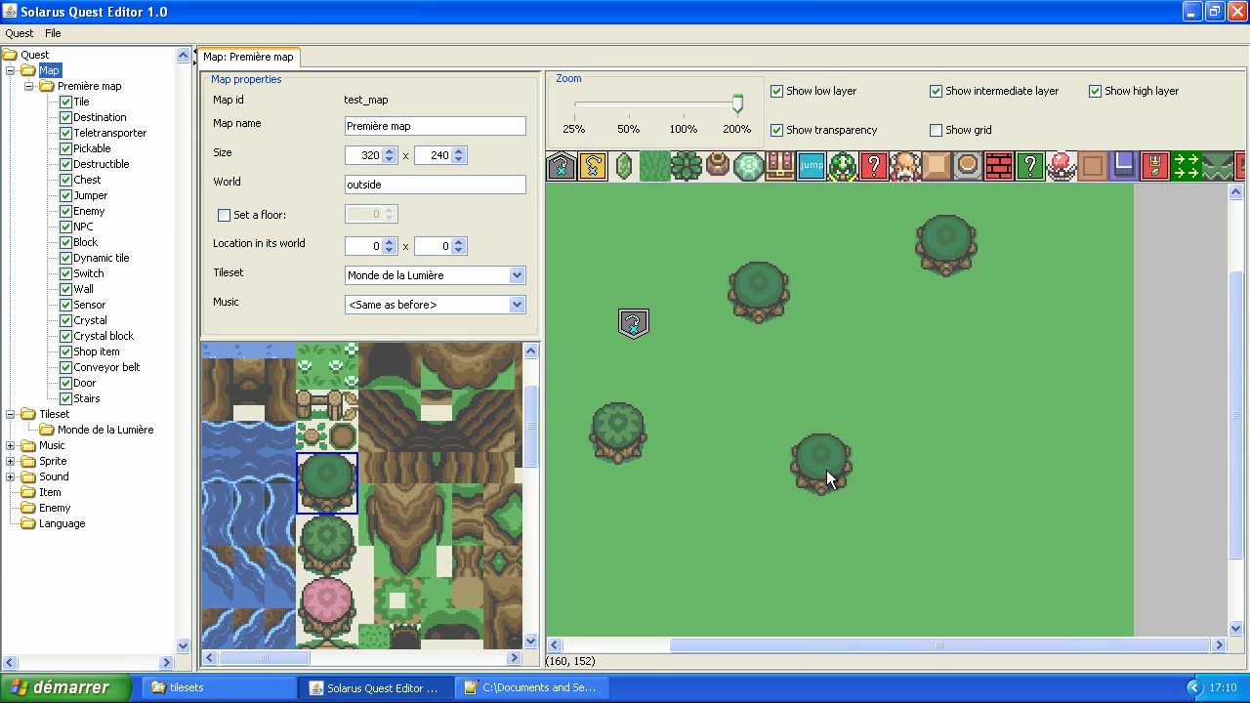
drag(825, 481, 1035, 485)
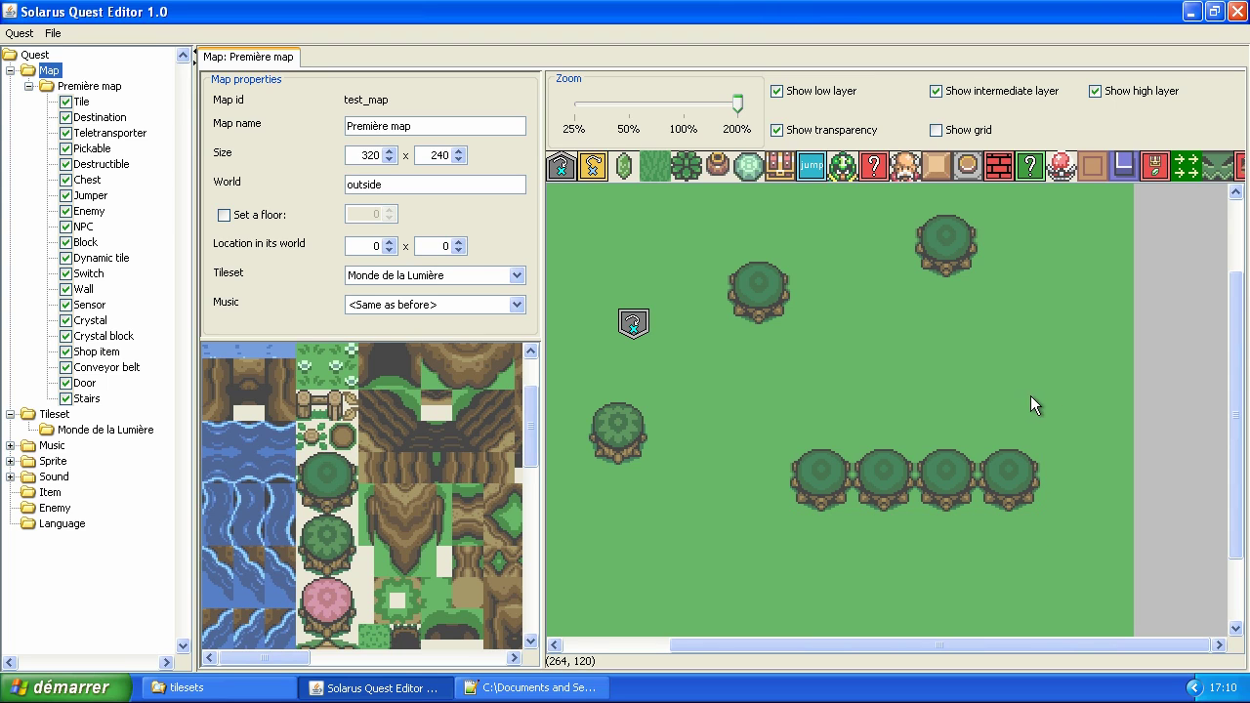
scroll(977, 407, up, 1)
click(53, 34)
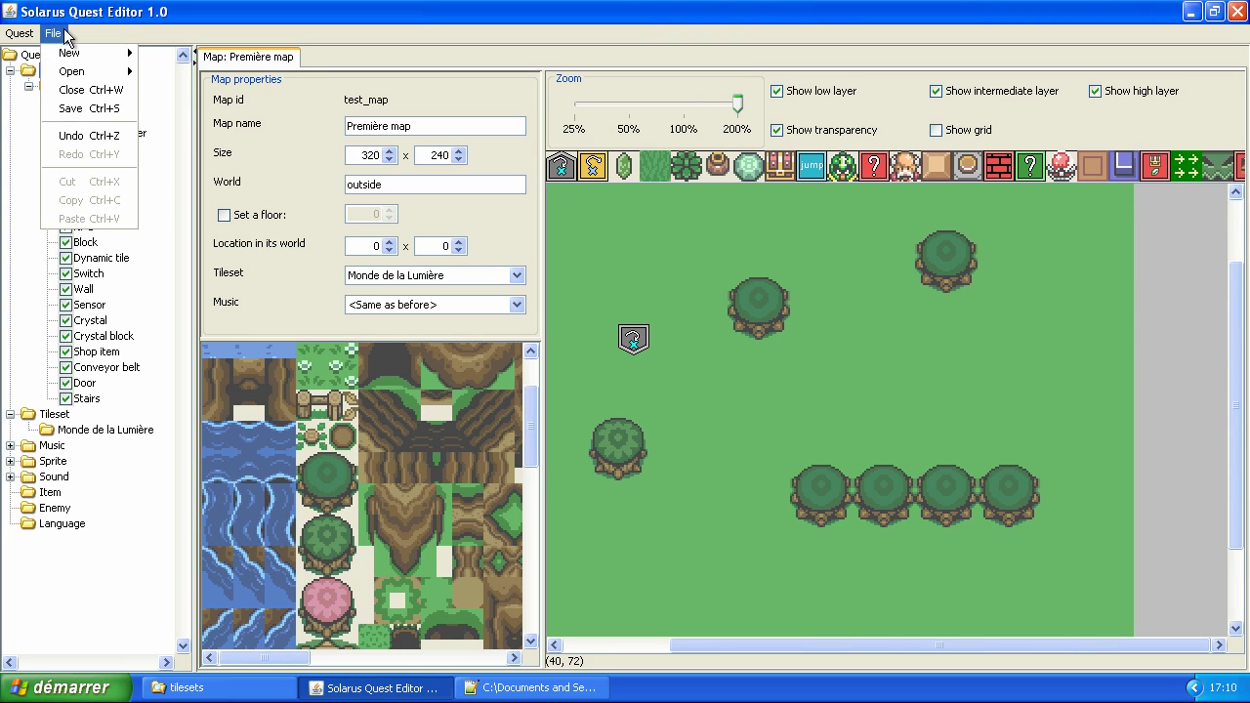
click(78, 109)
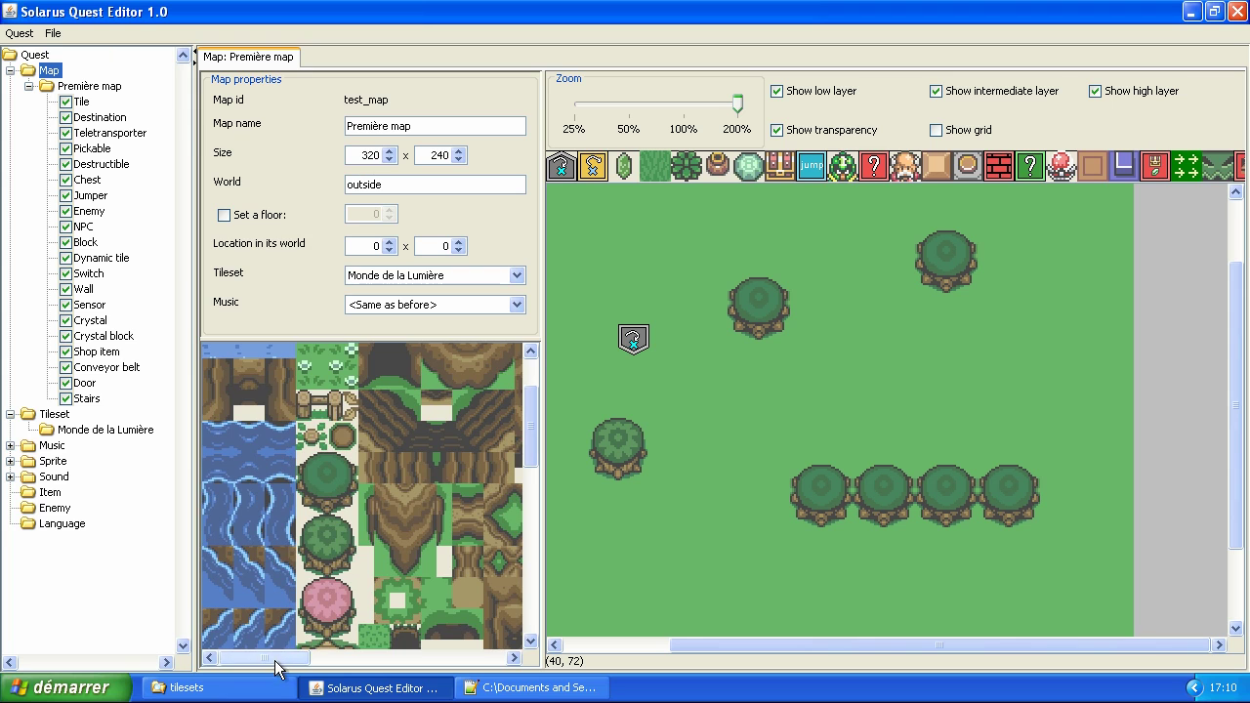
- Look through the other tiles available in the Monde de la Lumière tileset
mouse_move(276, 664)
mouse_down()
mouse_move(465, 683)
mouse_move(237, 680)
mouse_move(286, 659)
mouse_move(510, 682)
mouse_move(271, 660)
mouse_up()
scroll(313, 578, up, 1)
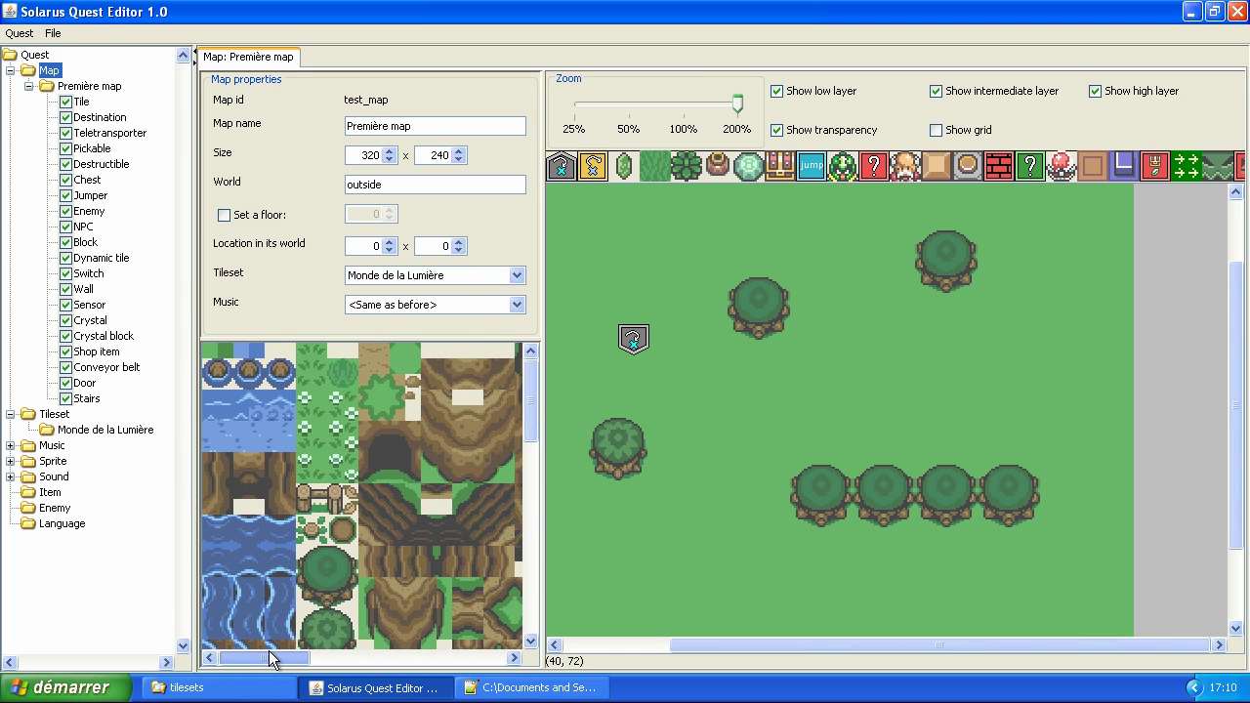
scroll(329, 499, down, 6)
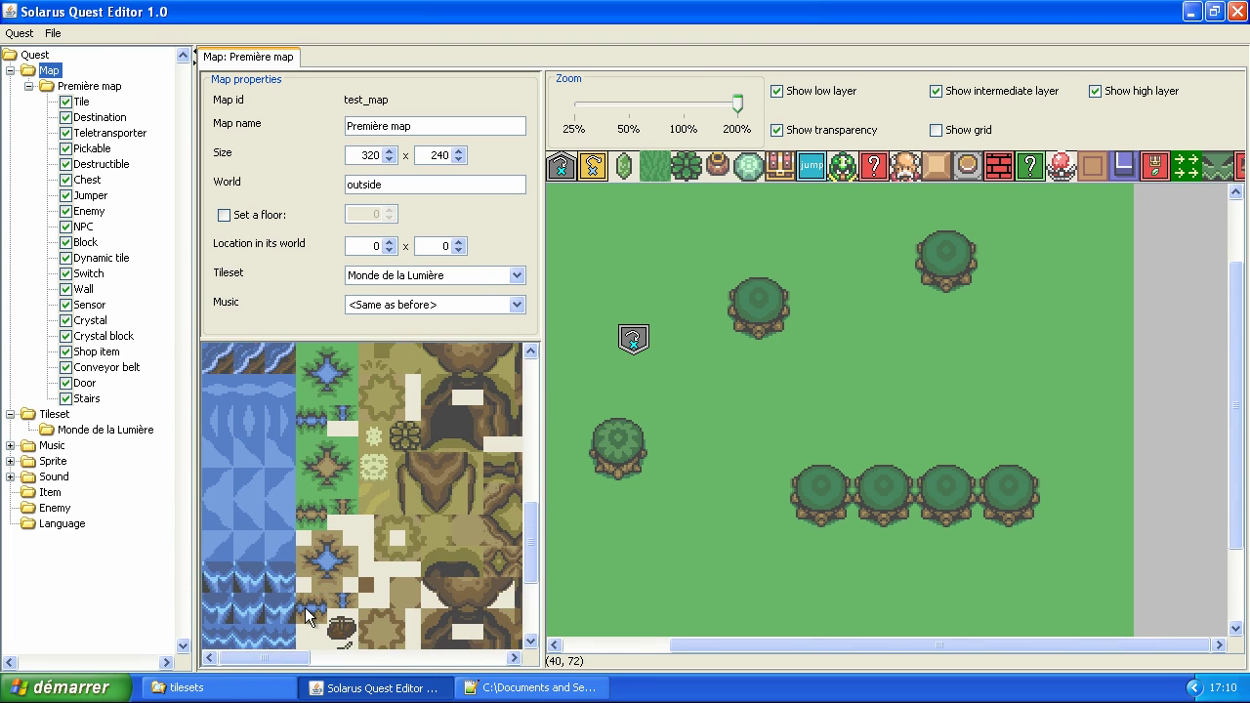
drag(285, 661, 236, 683)
scroll(411, 576, up, 3)
scroll(401, 583, up, 5)
scroll(412, 600, up, 3)
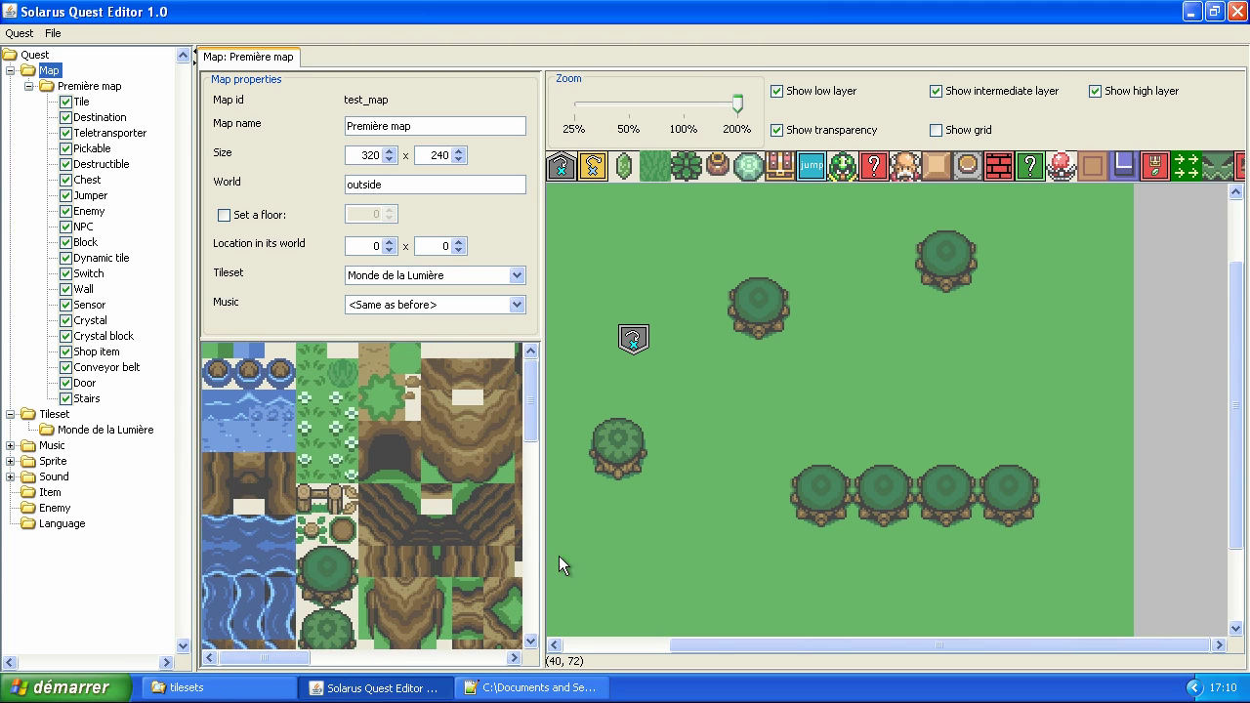
scroll(890, 424, up, 3)
- Show the map at 100% zoom and save it
click(637, 111)
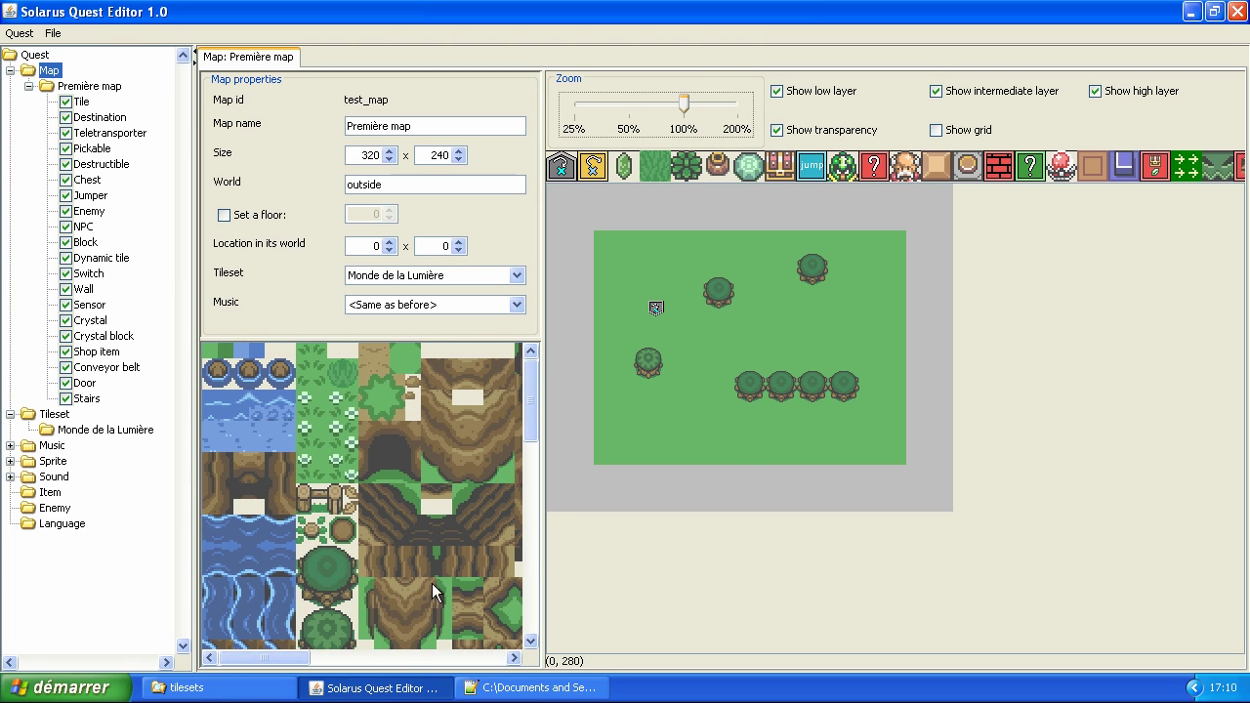
click(55, 35)
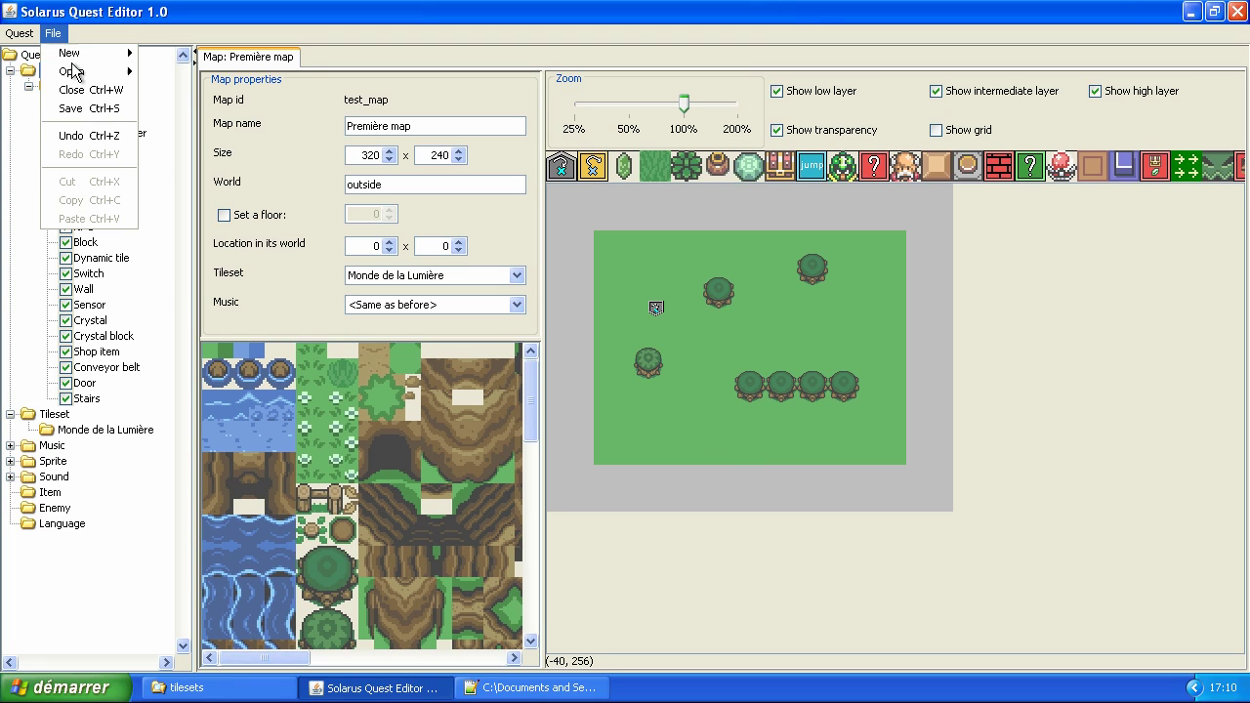
click(76, 108)
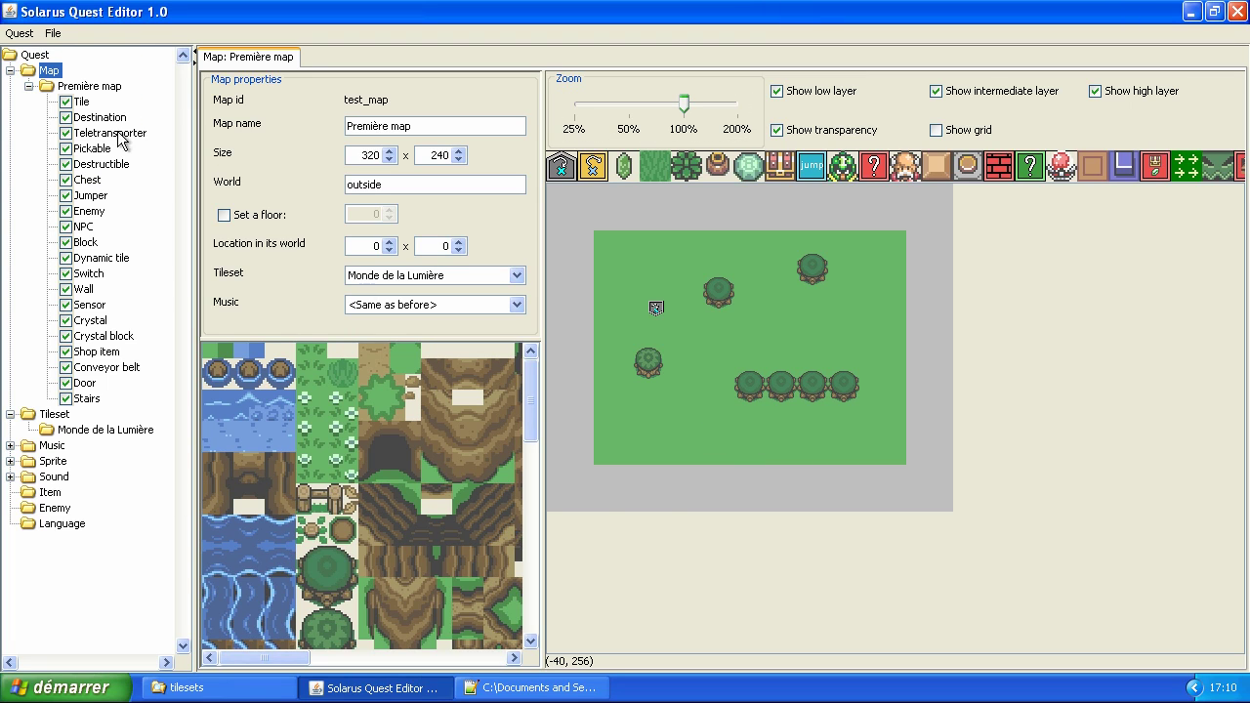
- Switch to the file explorer, test the quest by running solarus.exe from the tuto_solarus folder, and close the game window
click(231, 693)
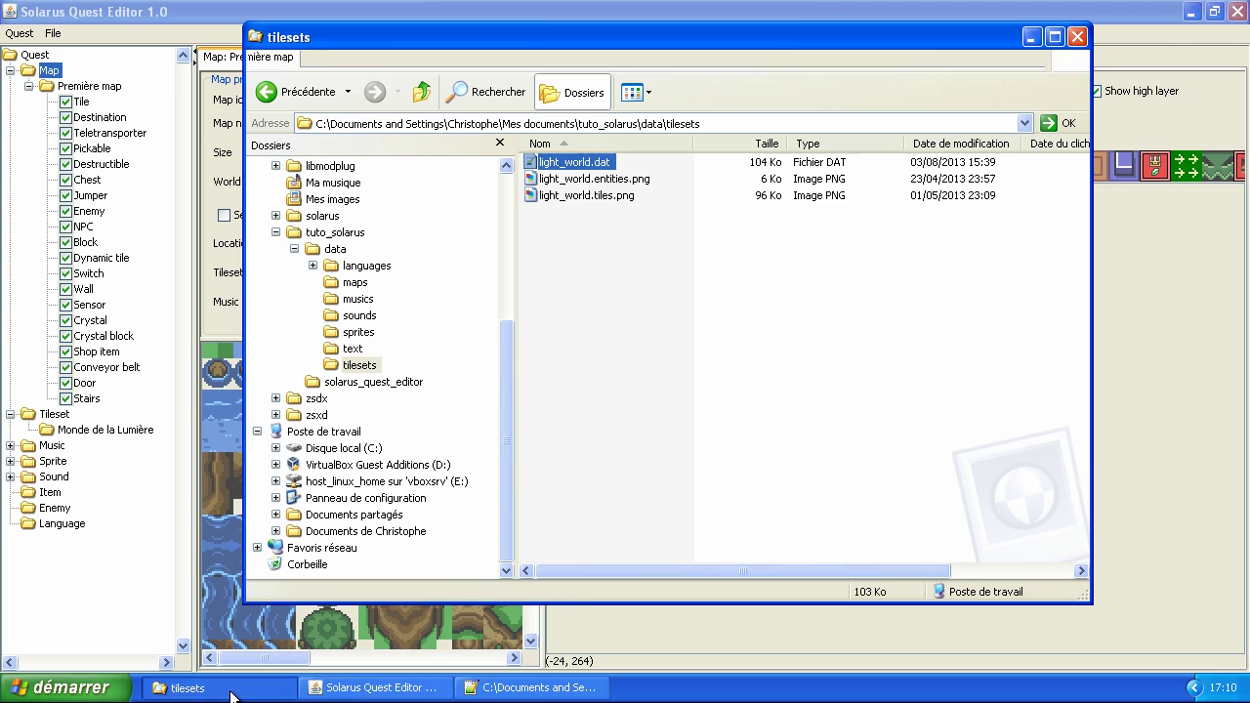
click(357, 234)
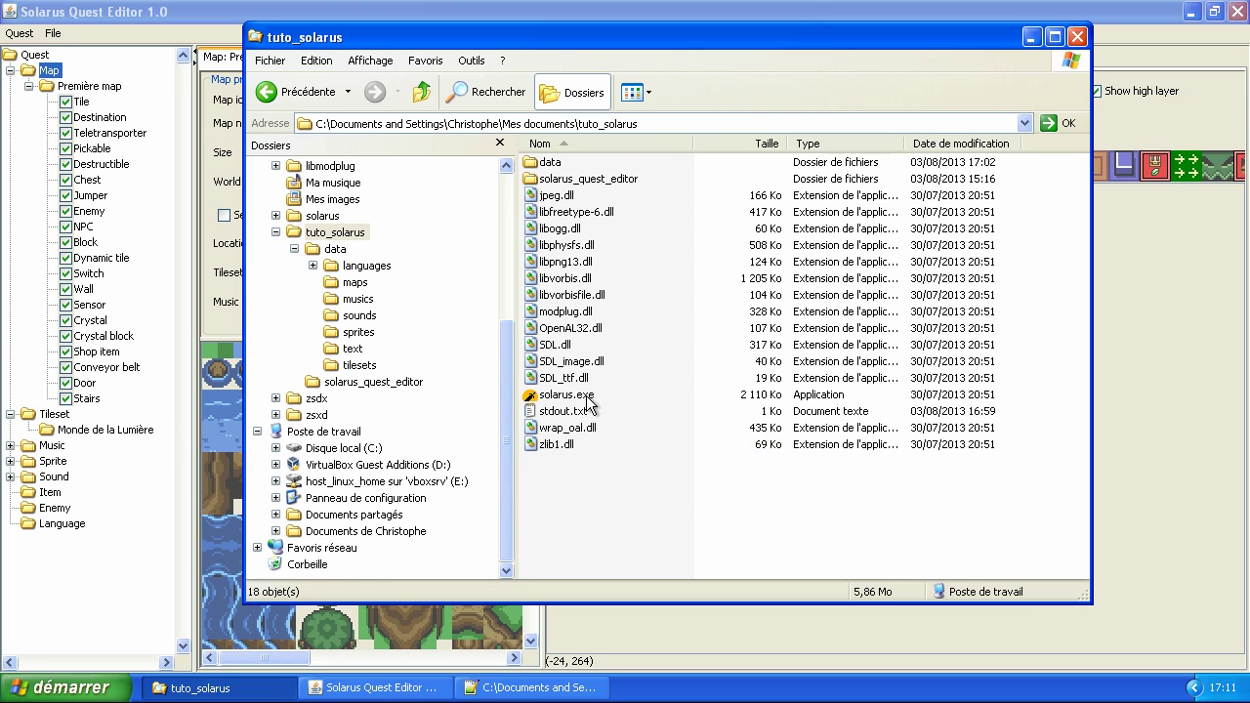
double_click(587, 395)
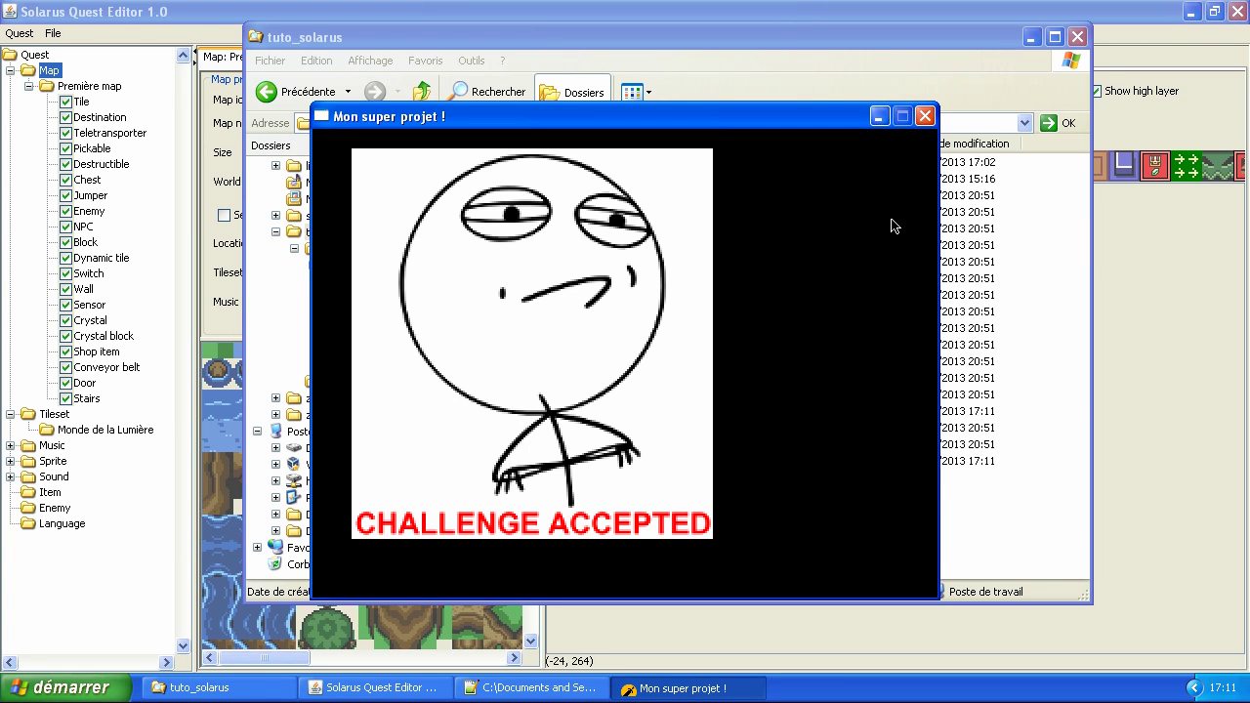
click(924, 117)
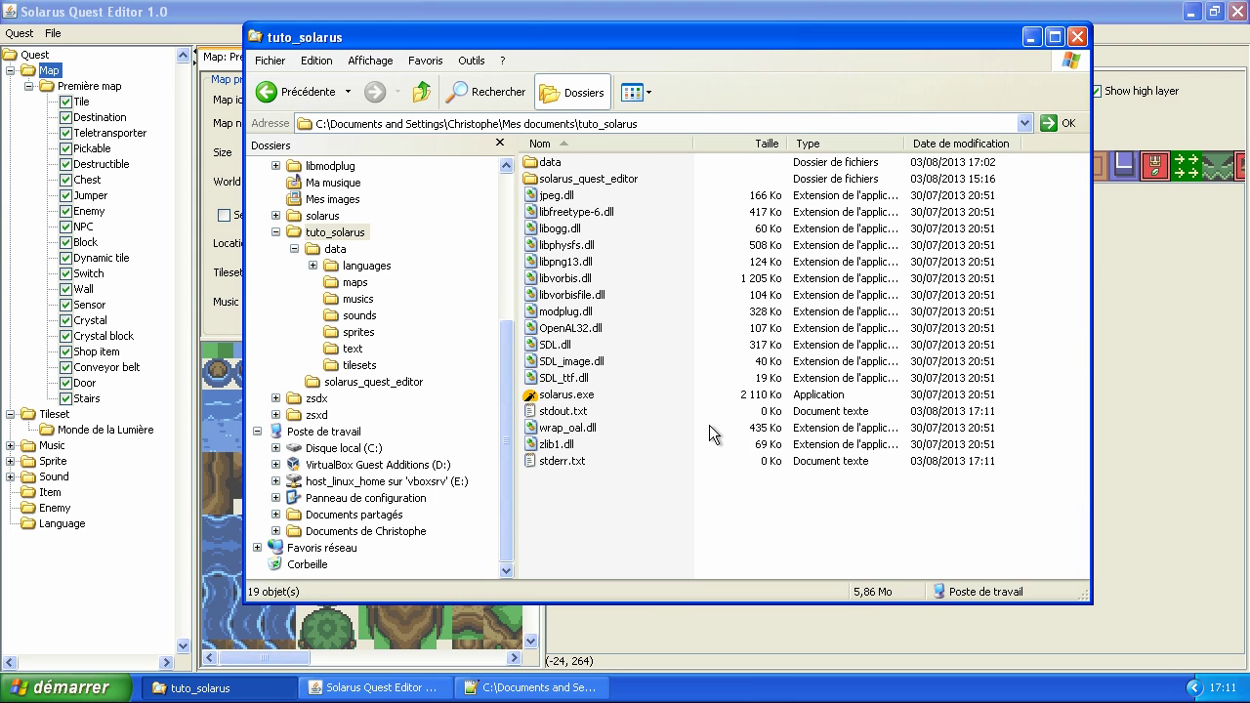
- Open quest.dat from the quest's data folder in Notepad++ and uncomment the write_dir line
click(382, 249)
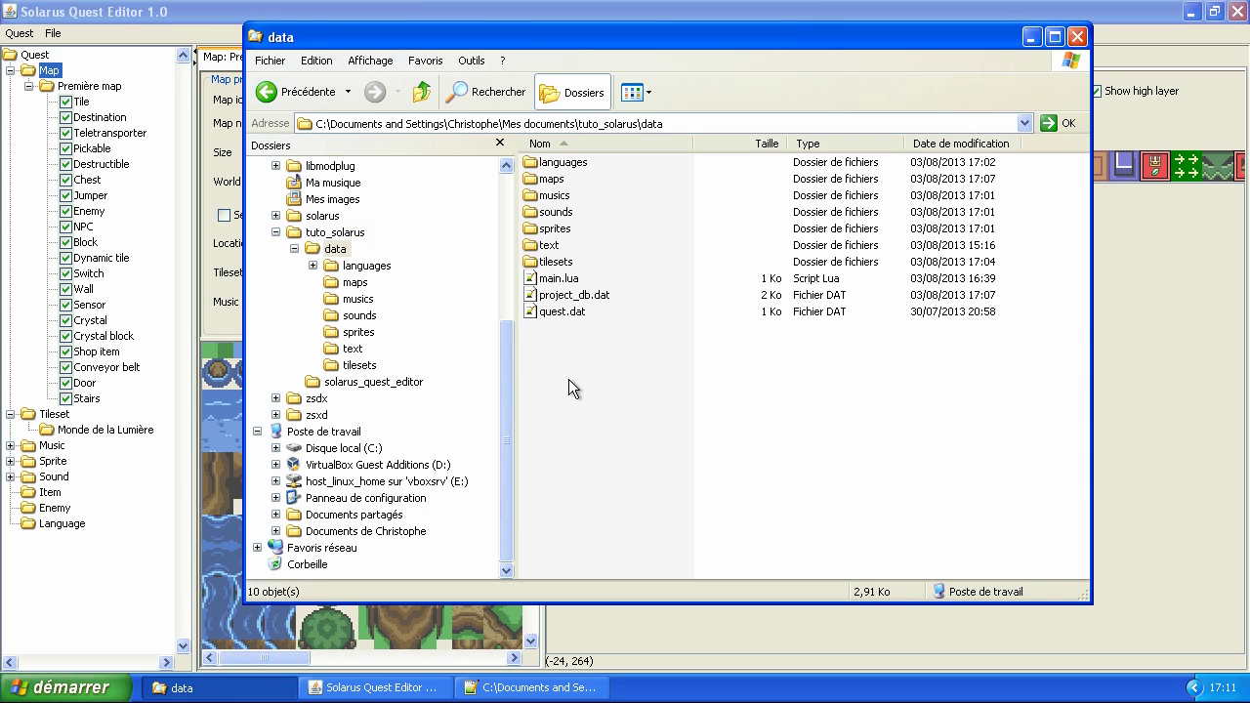
double_click(568, 312)
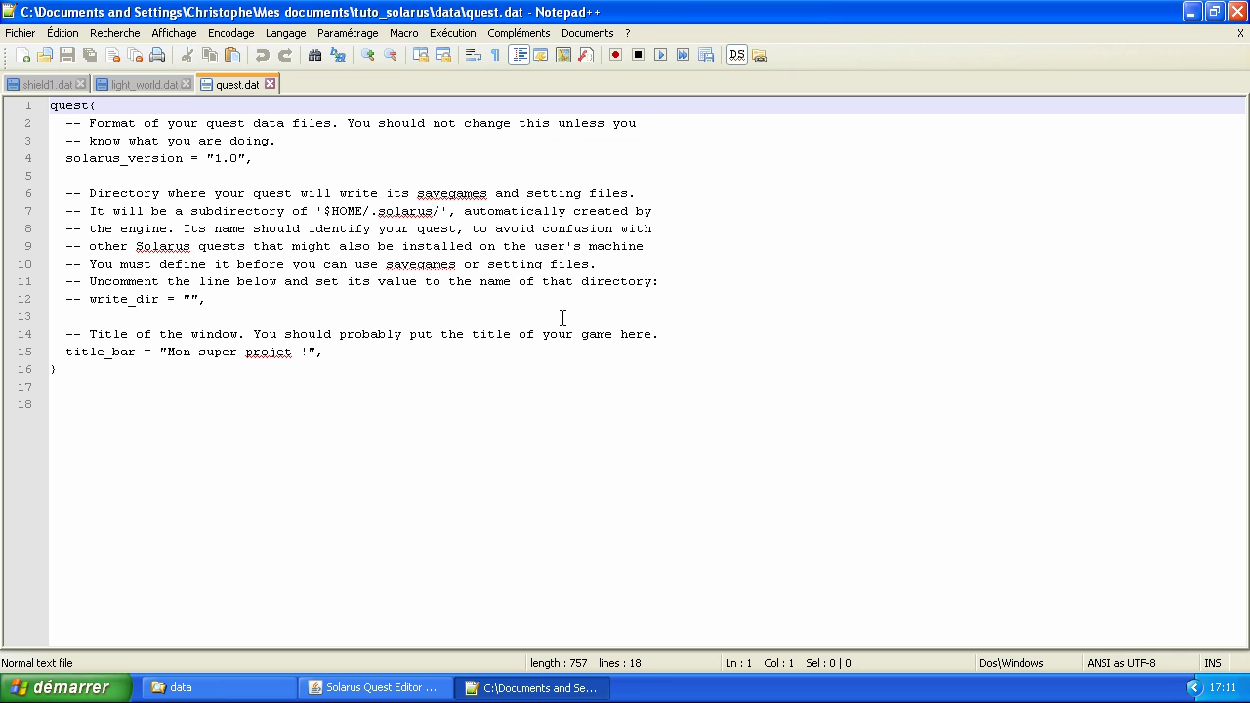
click(266, 315)
click(247, 300)
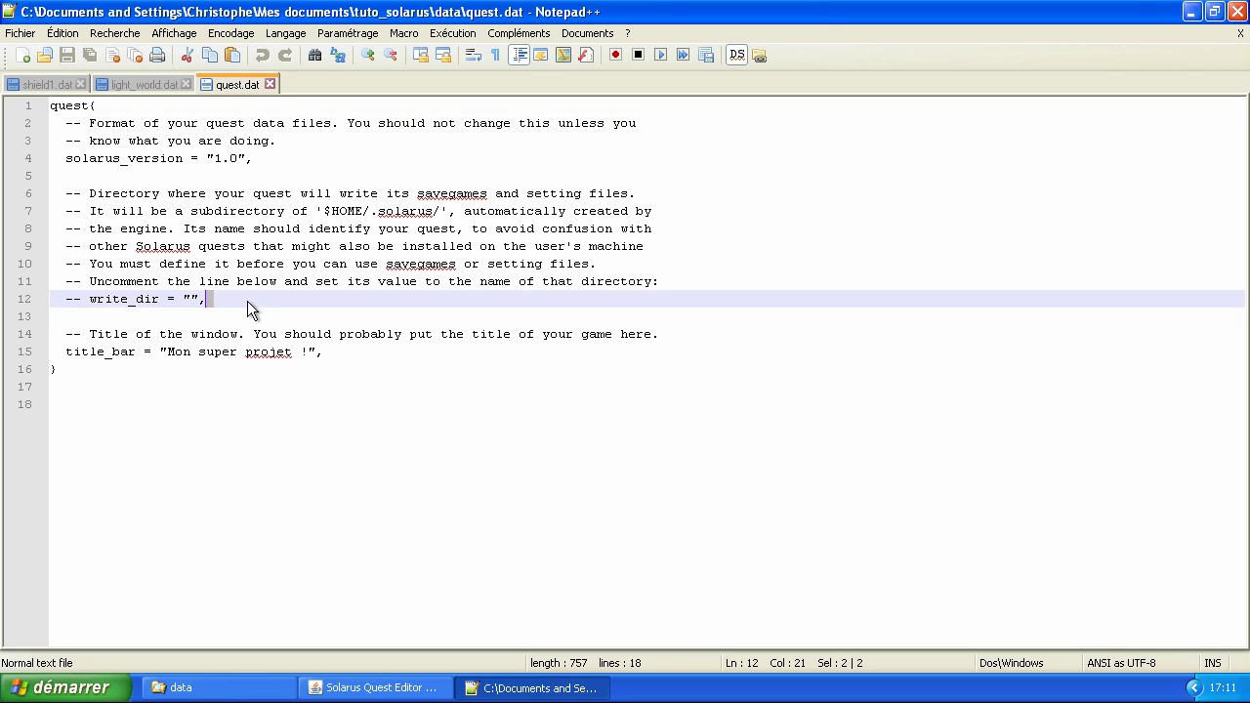
click(87, 299)
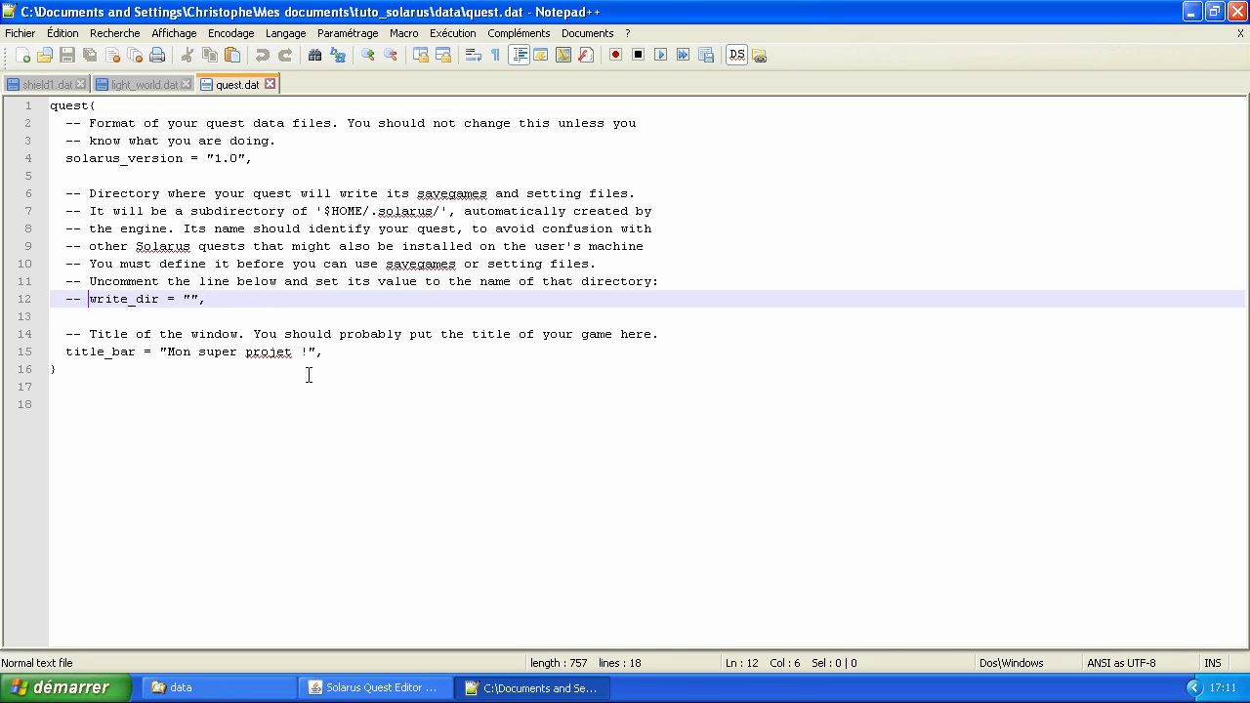
key(BackSpace)
key(BackSpace)
key(BackSpace)
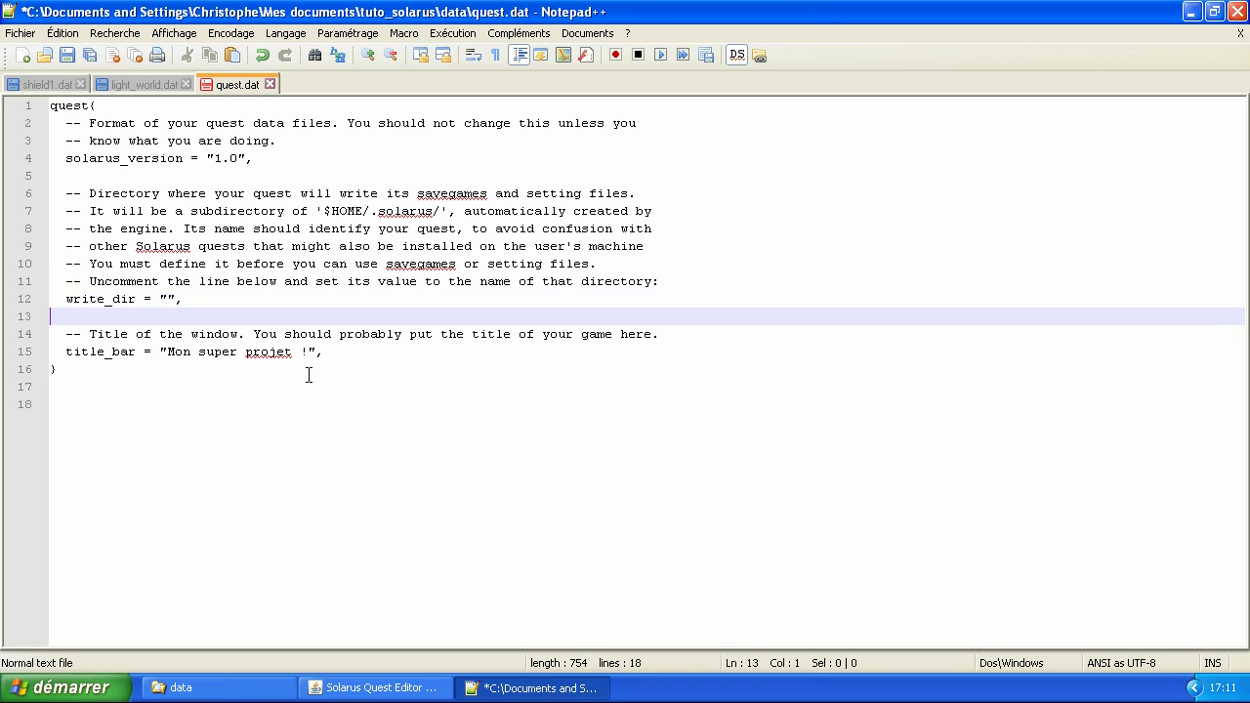
- Set write_dir to "tuto_solarus" and save quest.dat
key(End)
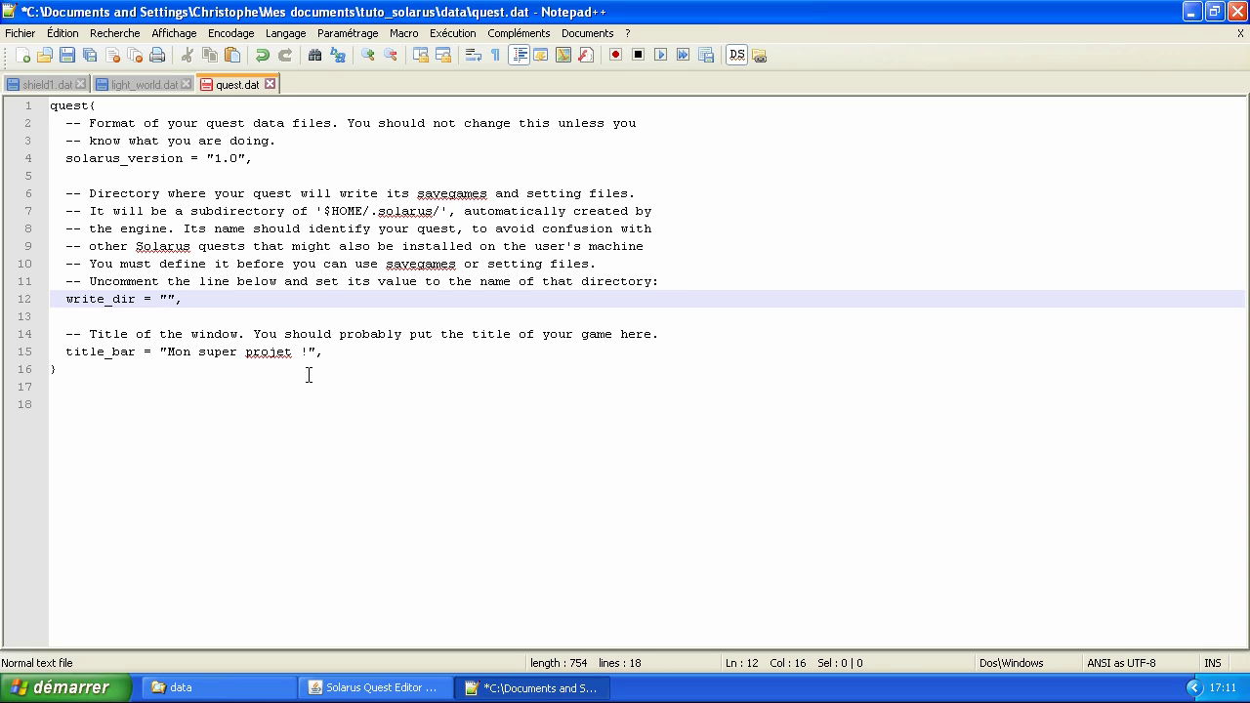
text(tuto_solaru)
key(BackSpace)
text(rus)
key(ctrl+s)
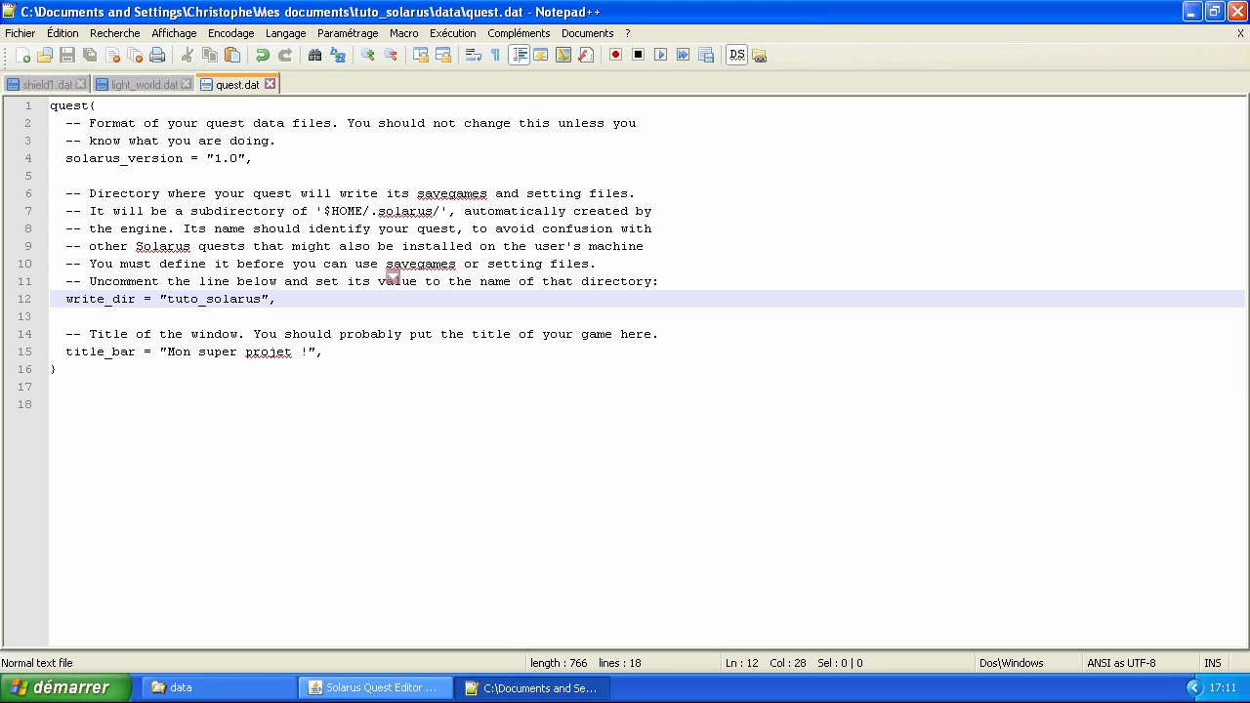
click(519, 289)
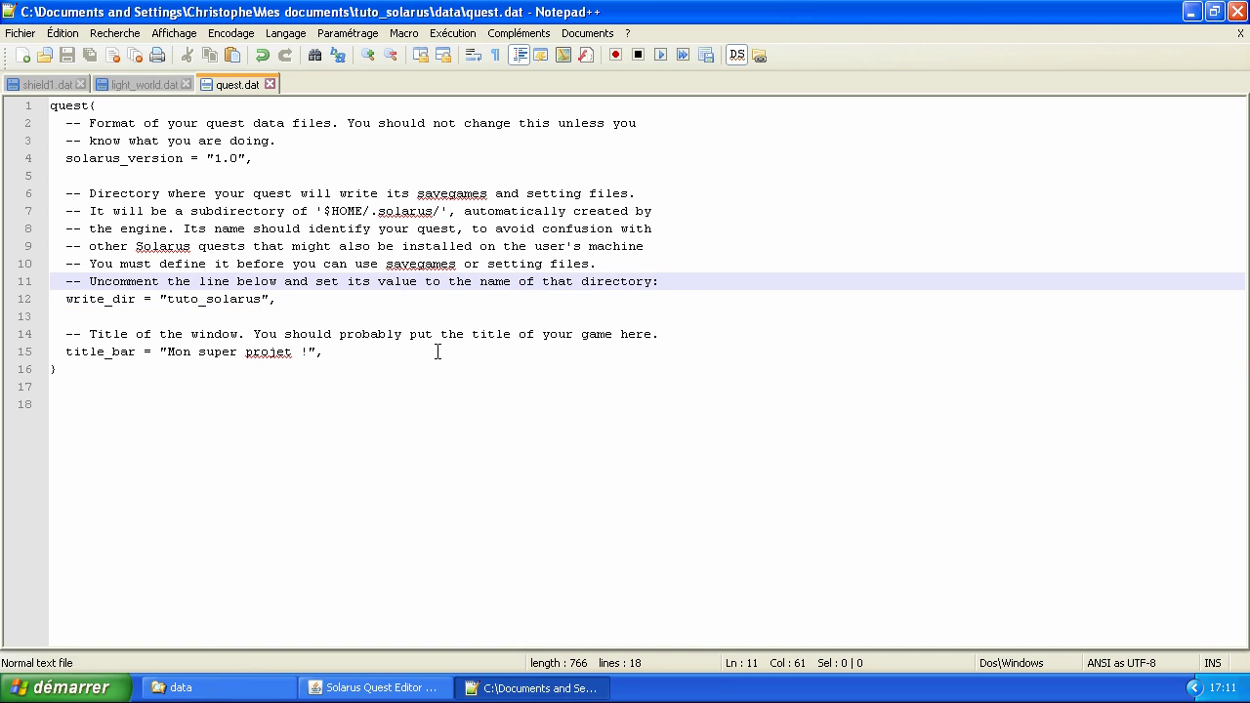
click(446, 314)
click(449, 303)
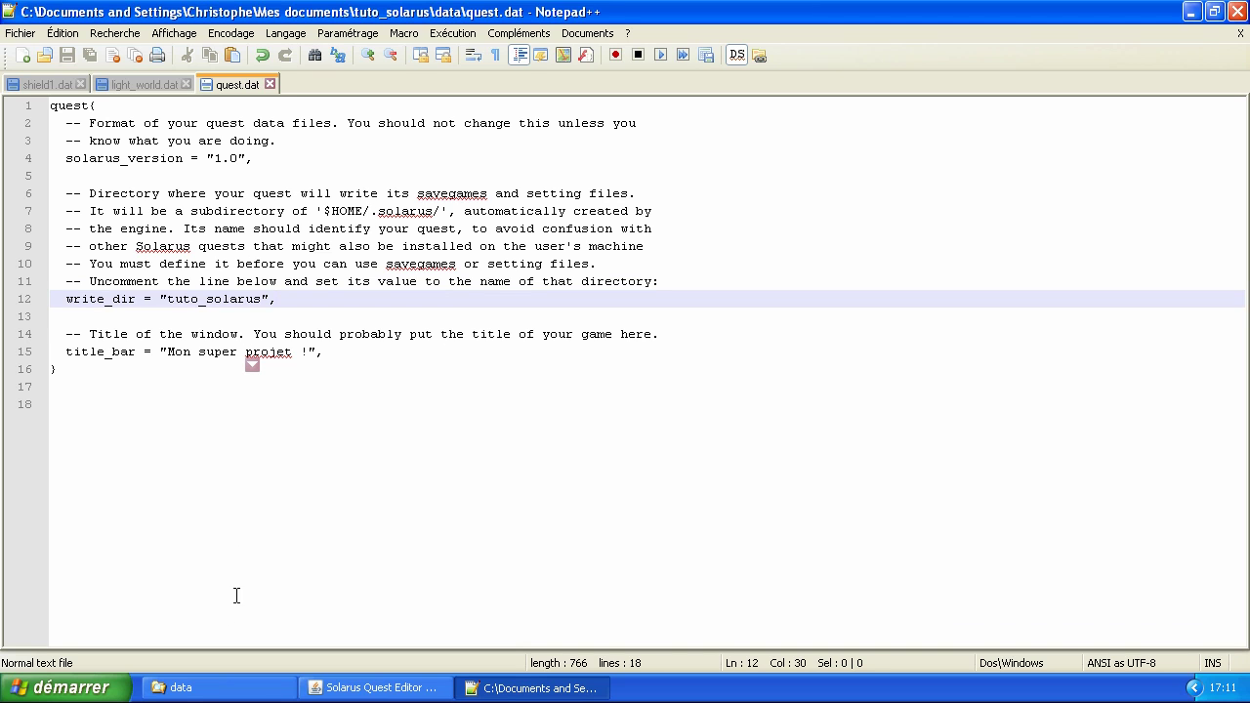
- Open main.lua from the quest's data folder in Notepad++ and delete the example comments with the on_started and on_finished functions
click(282, 695)
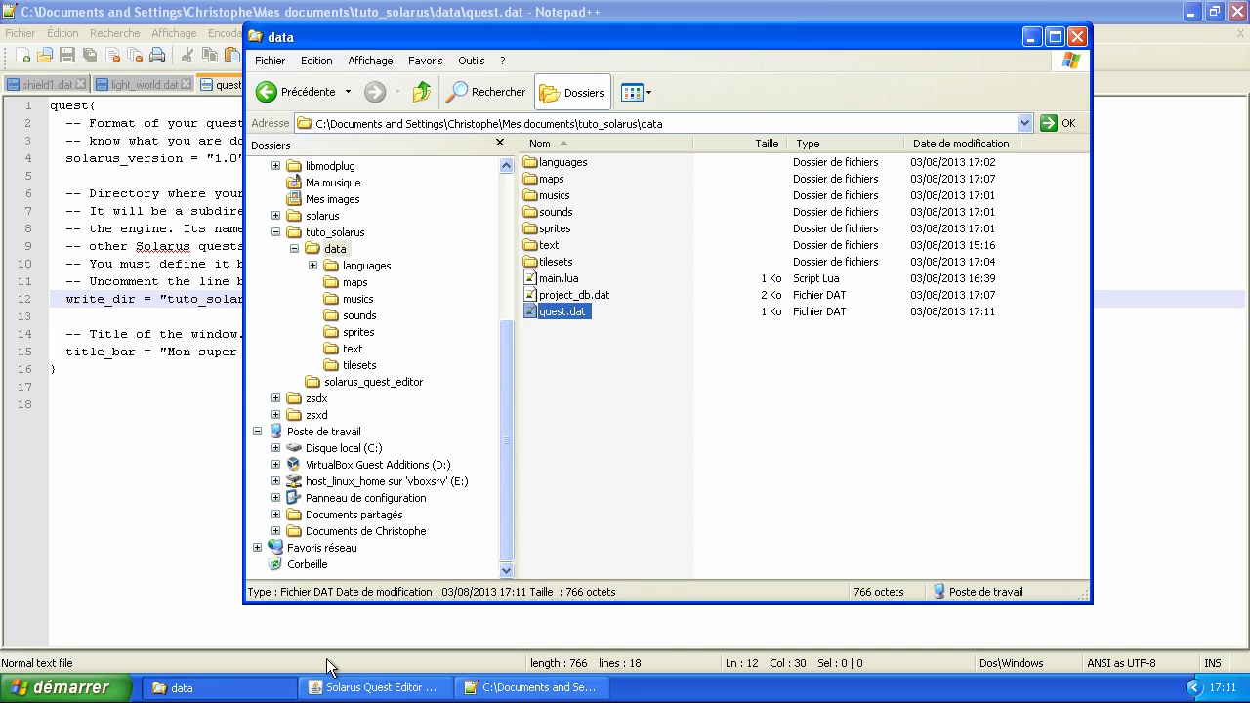
click(542, 432)
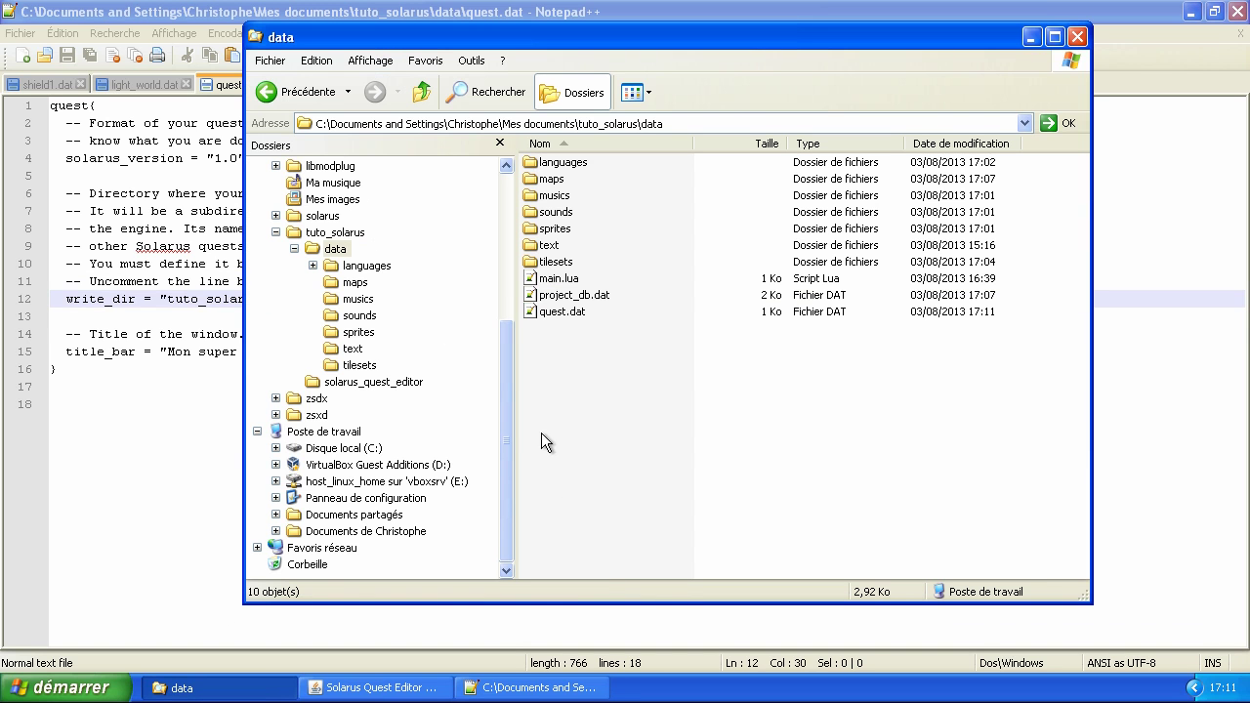
double_click(548, 279)
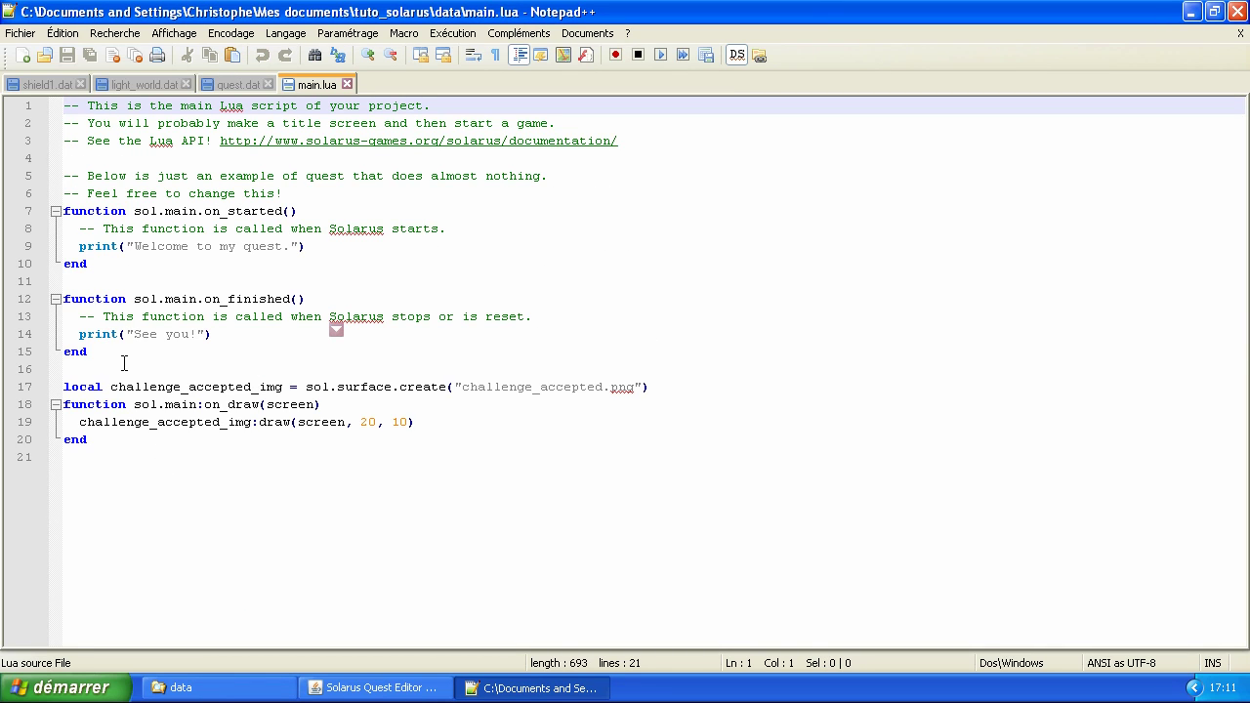
drag(123, 351, 25, 176)
key(BackSpace)
key(BackSpace)
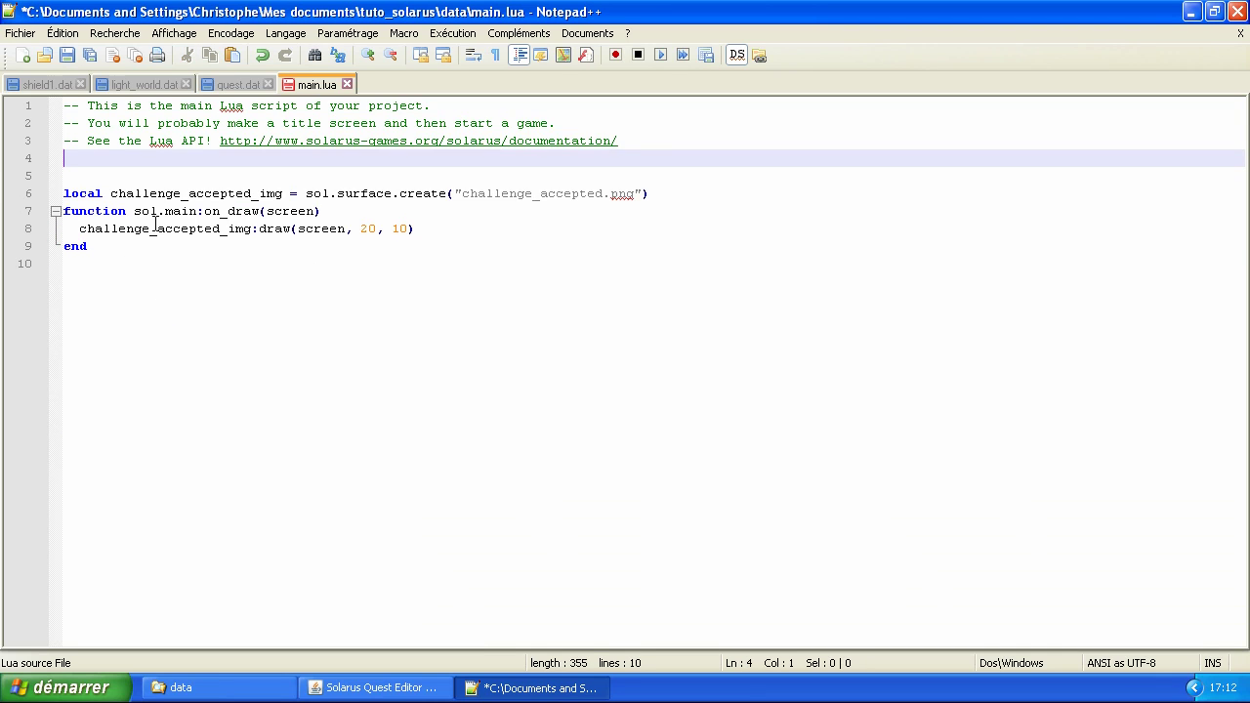
key(BackSpace)
- Below the on_draw function, add the function header "function sol.main:on_key_pressed(key)"
click(133, 285)
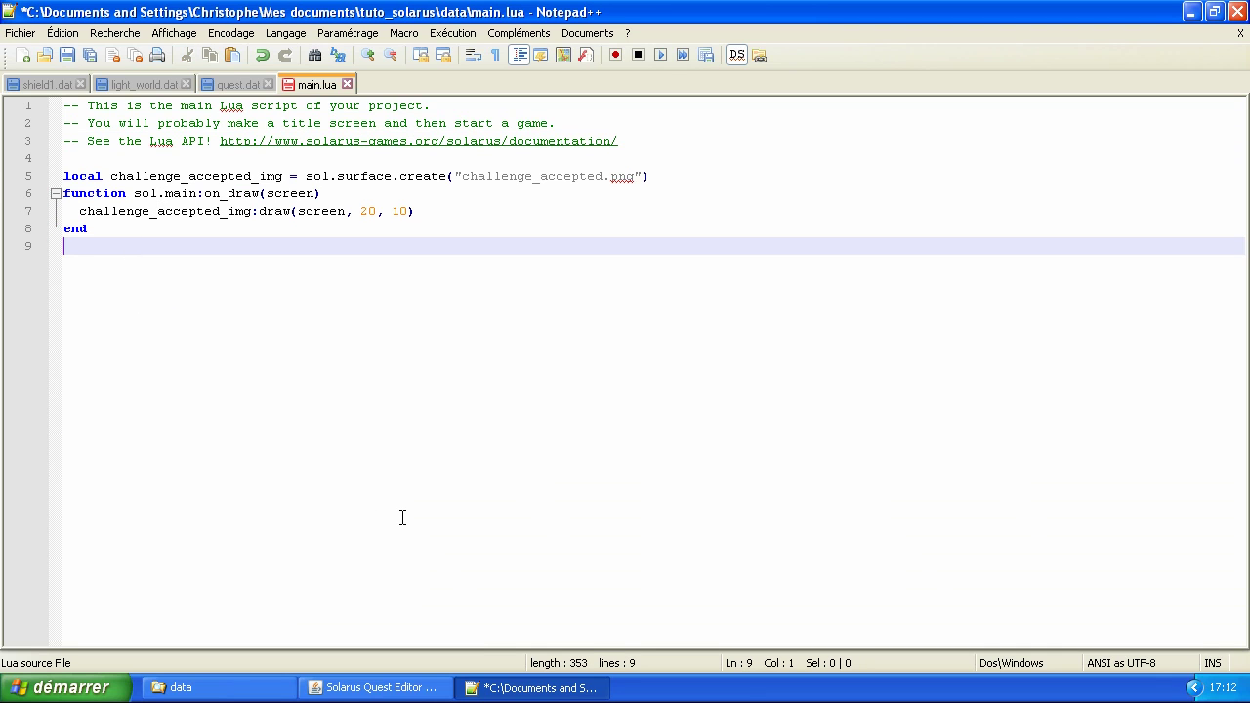
key(Return)
text(f)
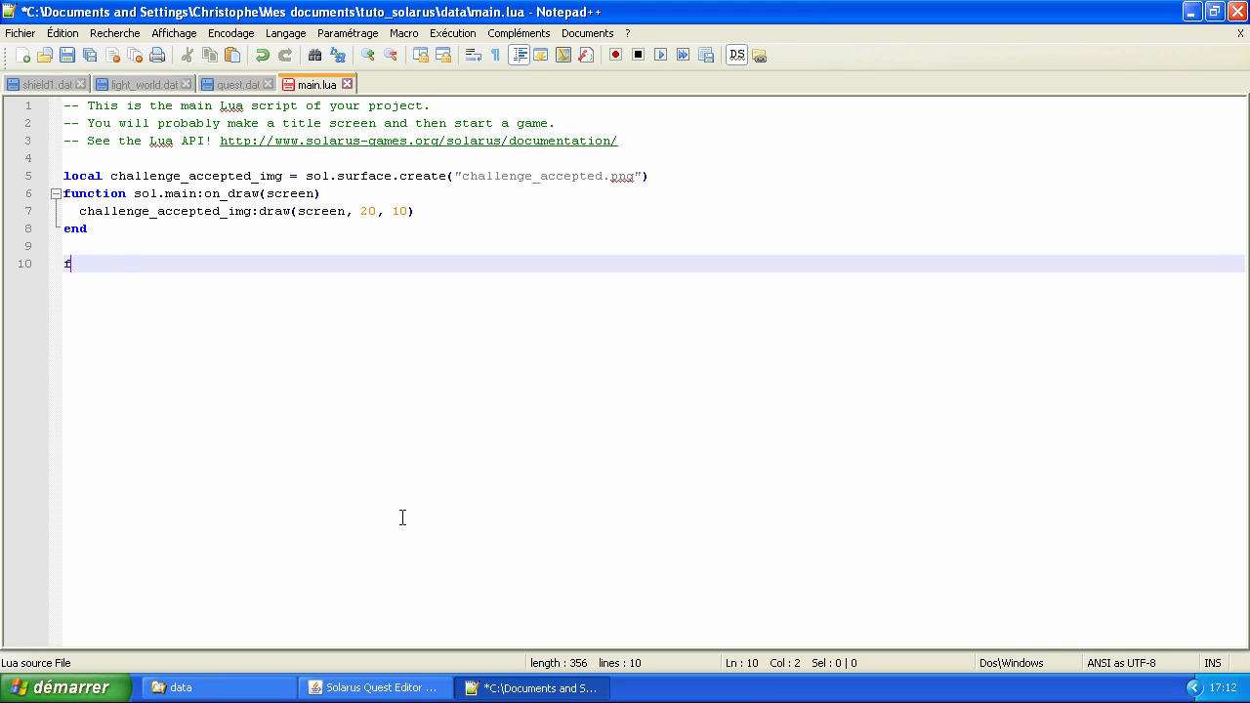
text(unction sol.main)
key(BackSpace)
text(:on_key_pressed(key)
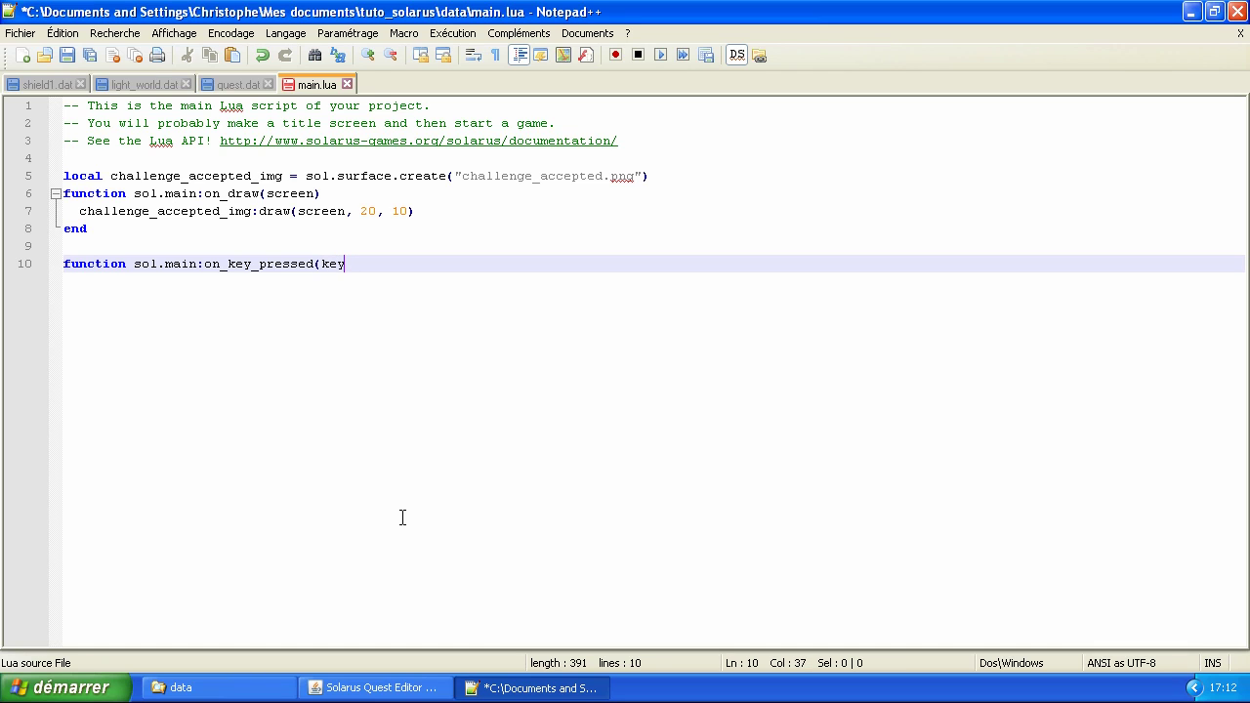
text())
- Inside on_key_pressed, leave a blank line and add the condition if key == "space" then
key(Return)
key(Return)
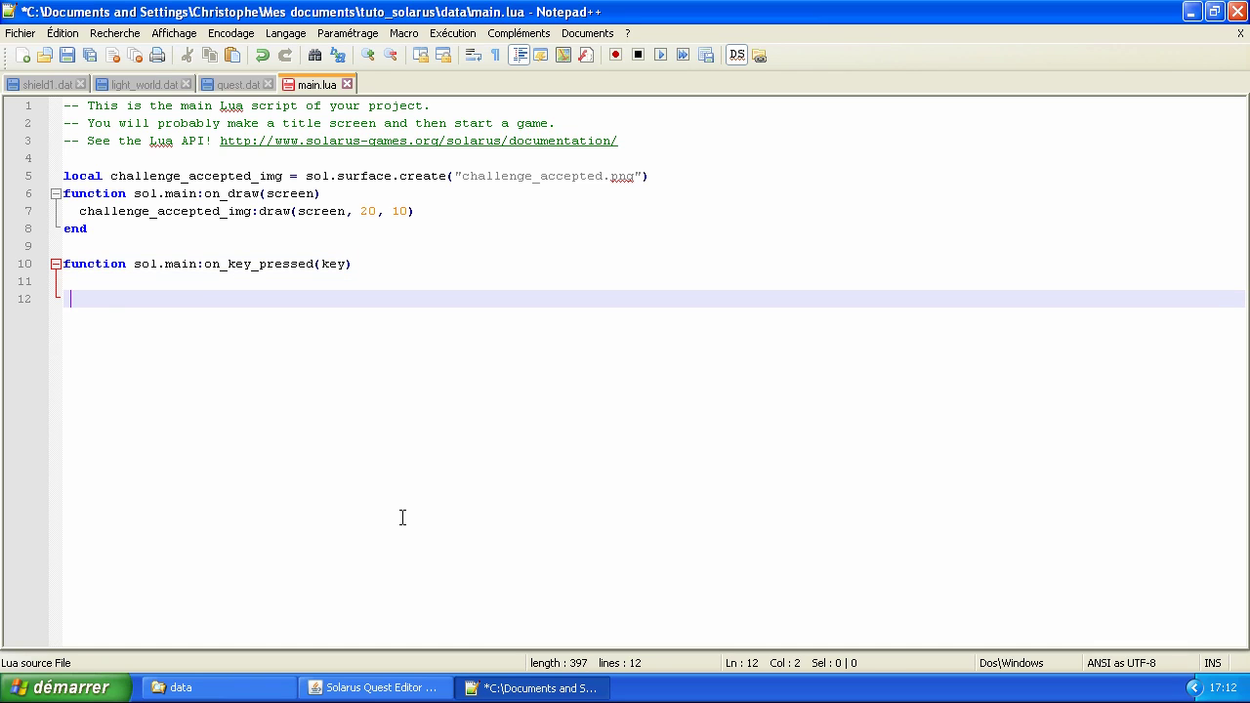
text(if key == "space" then)
key(Return)
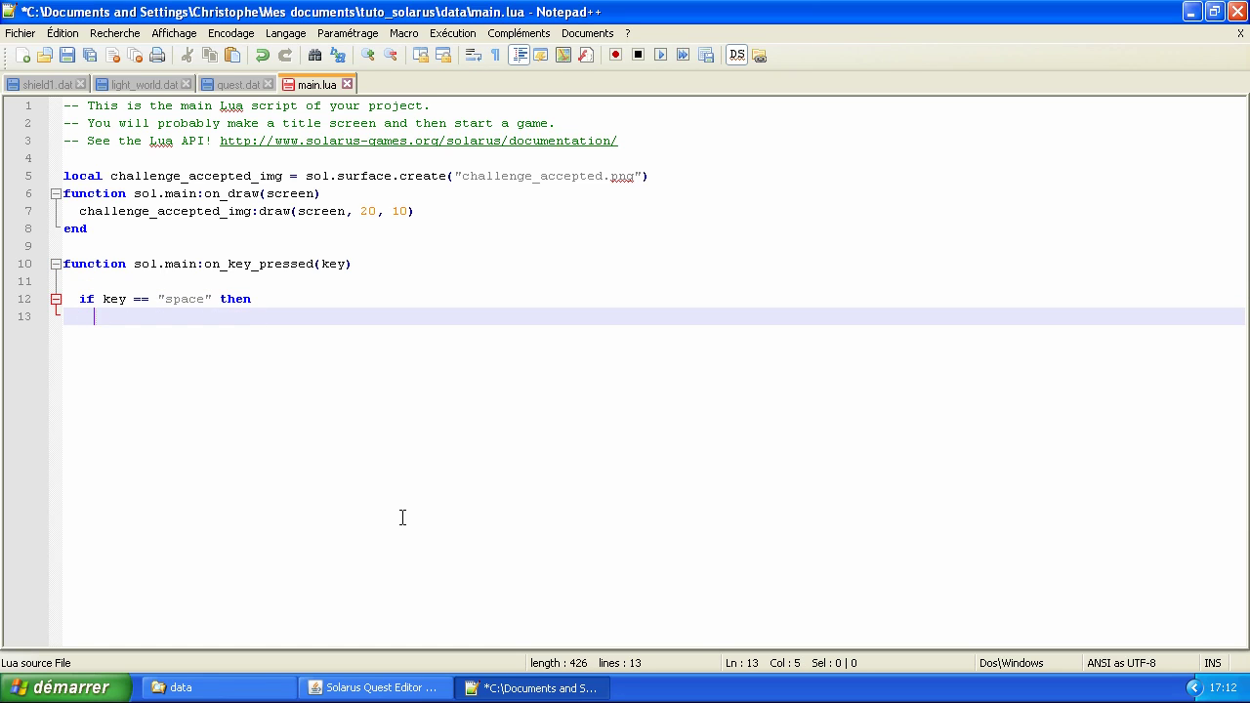